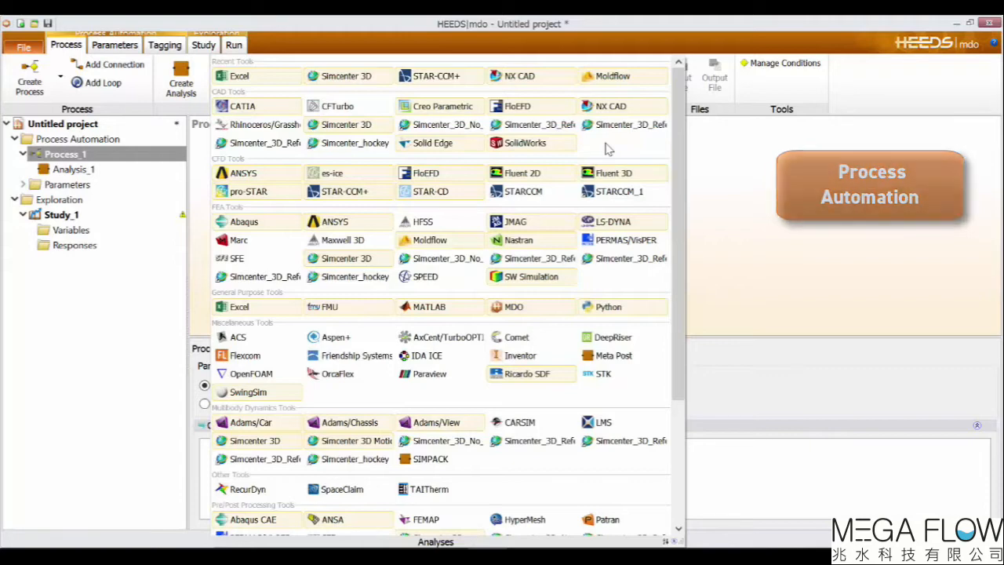
Add an NX CAD analysis to the process, placed before Analysis_1.
left_click(791, 176)
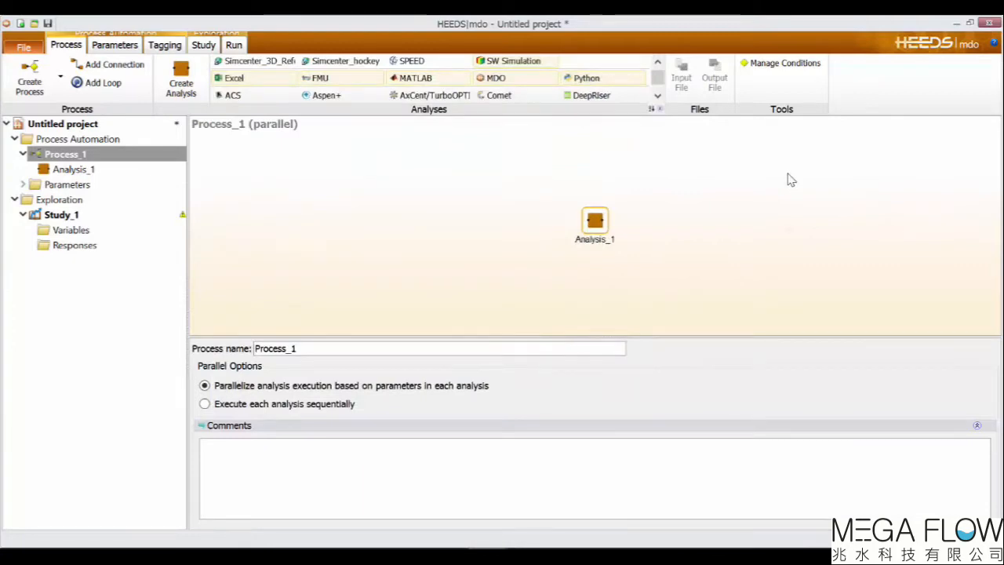
left_click(661, 110)
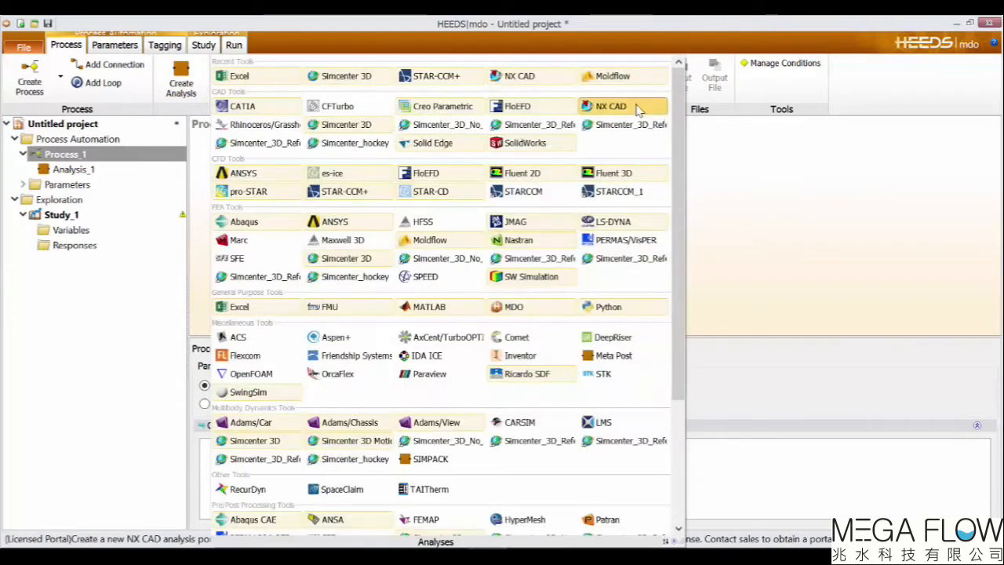
left_click(635, 106)
left_click(568, 218)
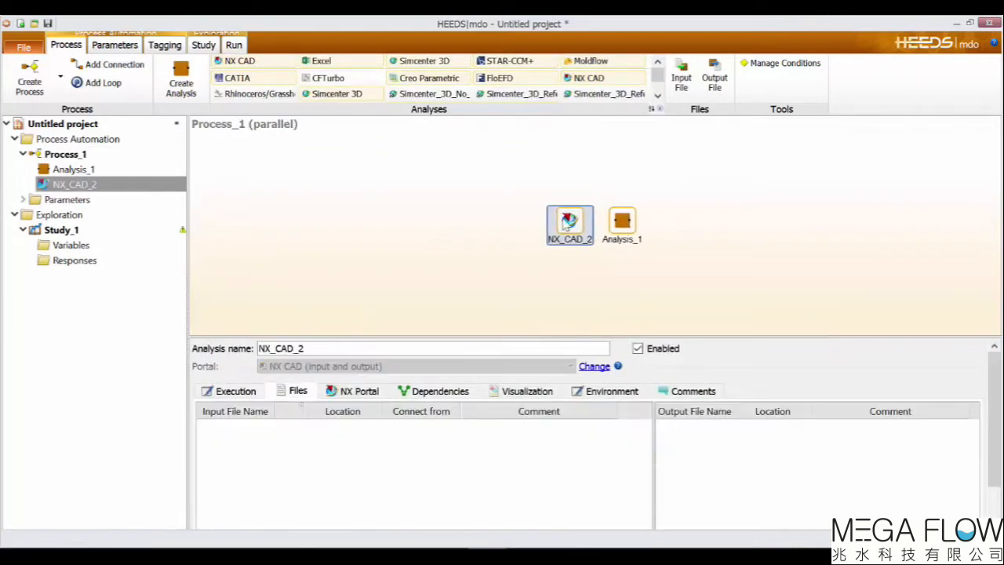
Add a STAR-CCM+ analysis between the NX CAD analysis and Analysis_1.
left_click(510, 62)
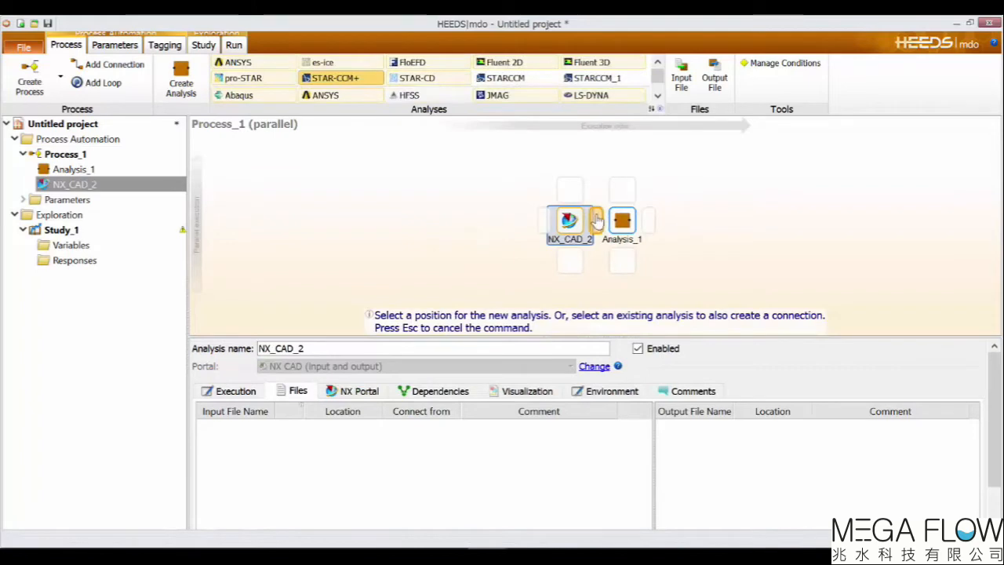
left_click(603, 221)
left_click(684, 329)
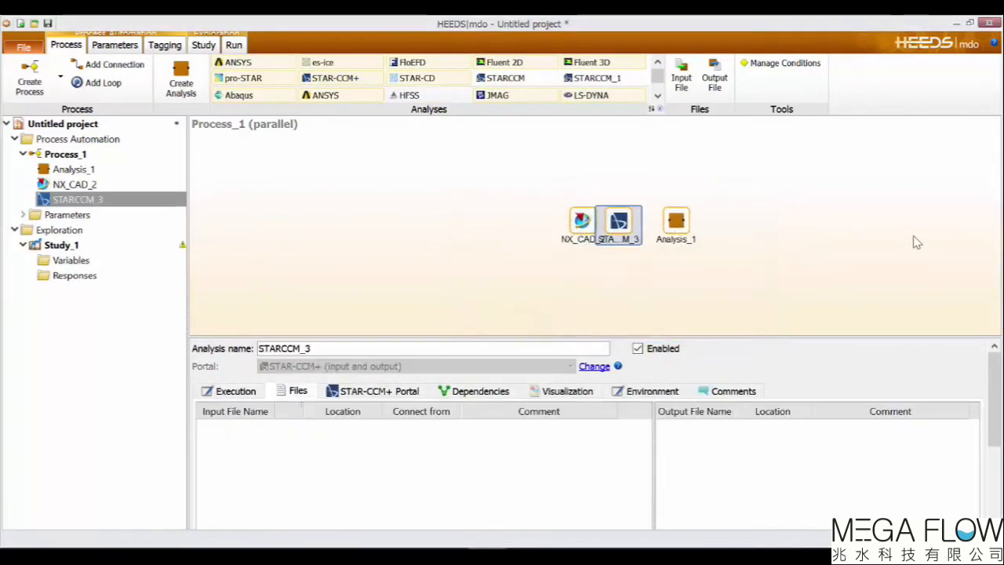
Add a Simcenter 3D analysis between the STAR-CCM+ analysis and Analysis_1.
left_click(660, 106)
left_click(355, 129)
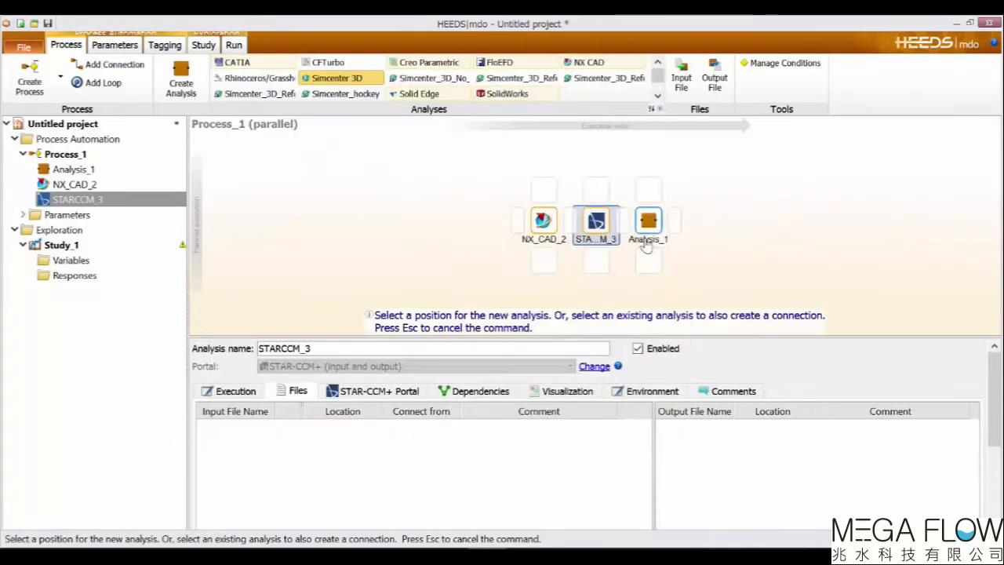
left_click(627, 226)
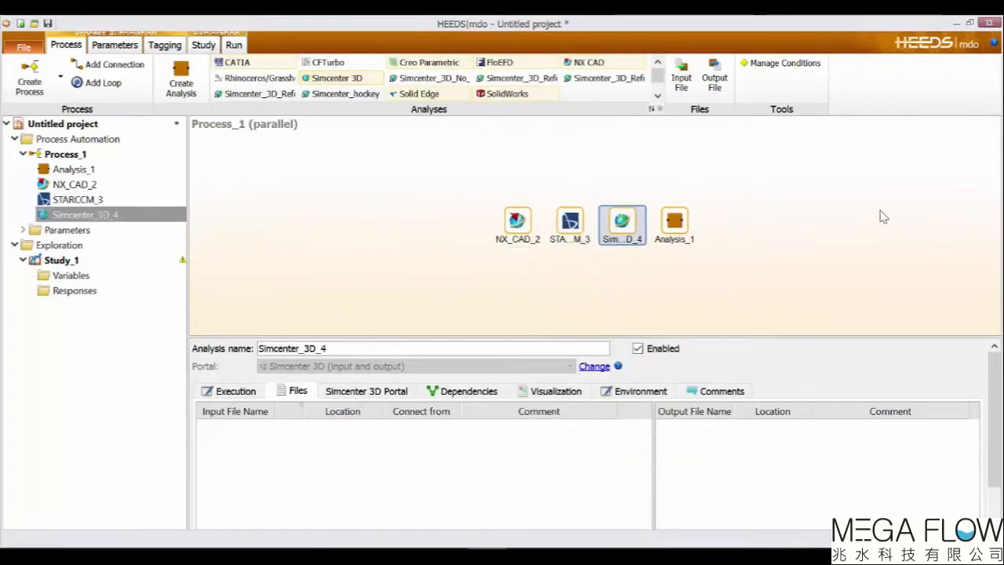
Add an Excel analysis at the end of the process, after Analysis_1.
left_click(660, 110)
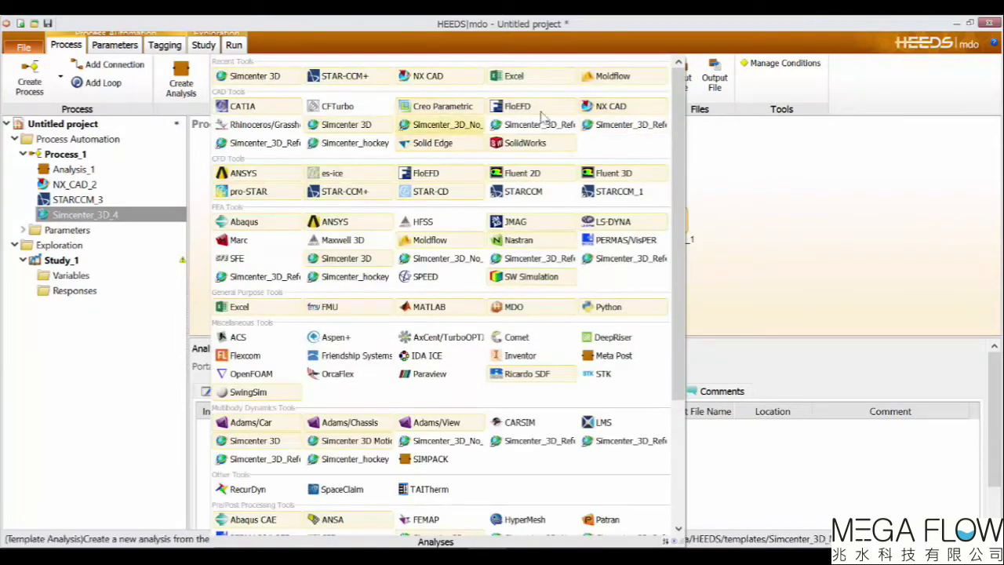
left_click(521, 78)
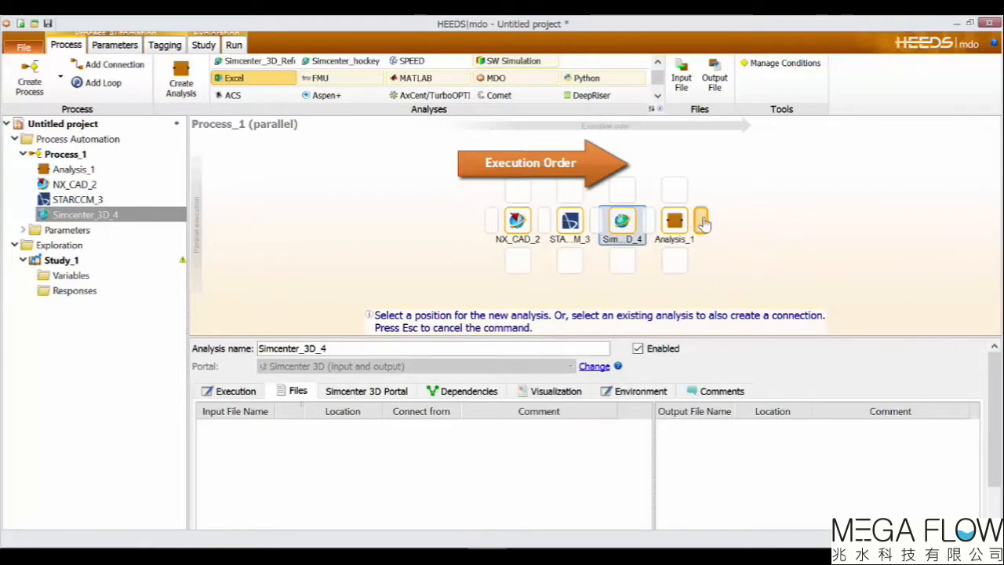
left_click(703, 222)
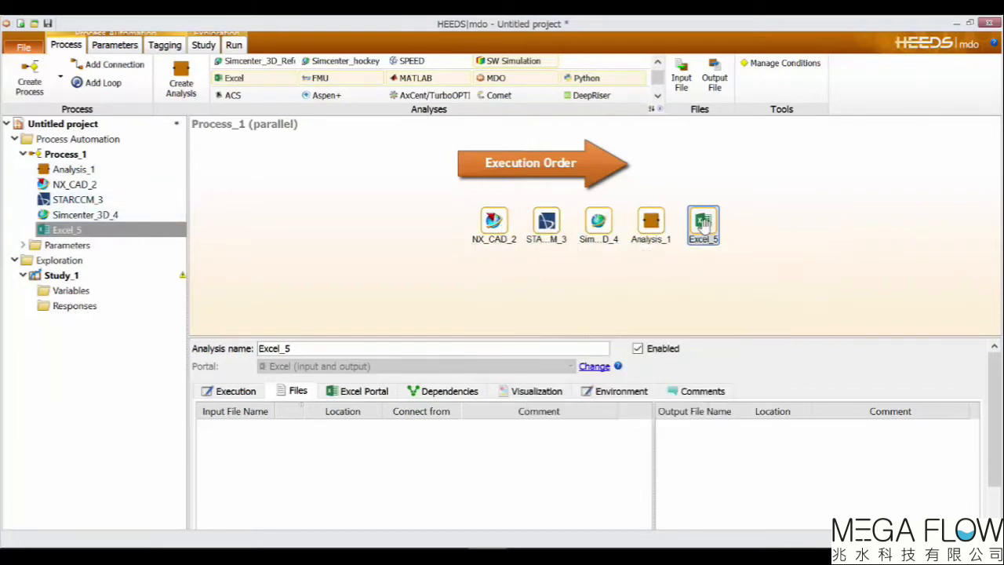
left_click_drag(702, 224, 524, 218)
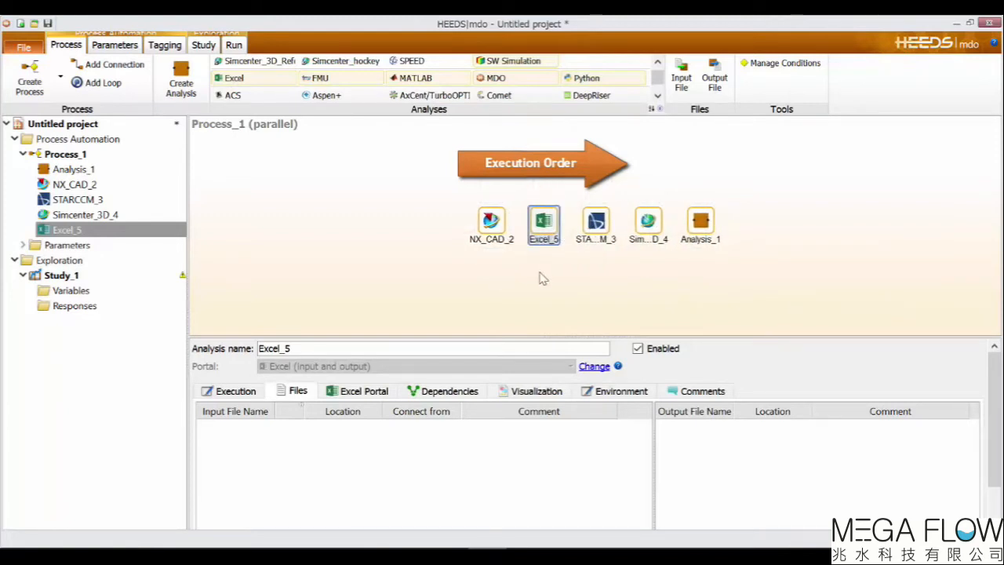
left_click_drag(545, 227, 676, 255)
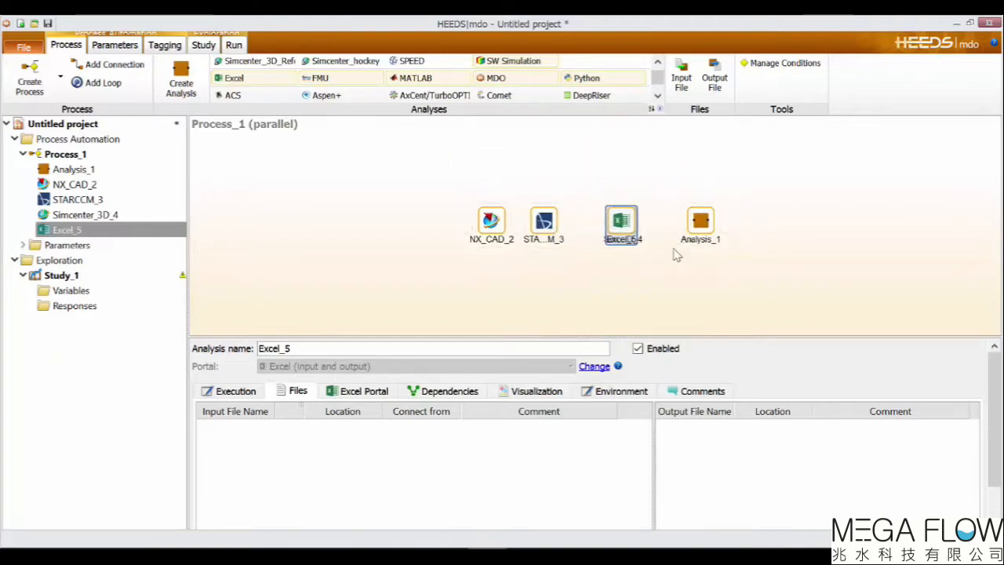
left_click_drag(648, 222, 734, 224)
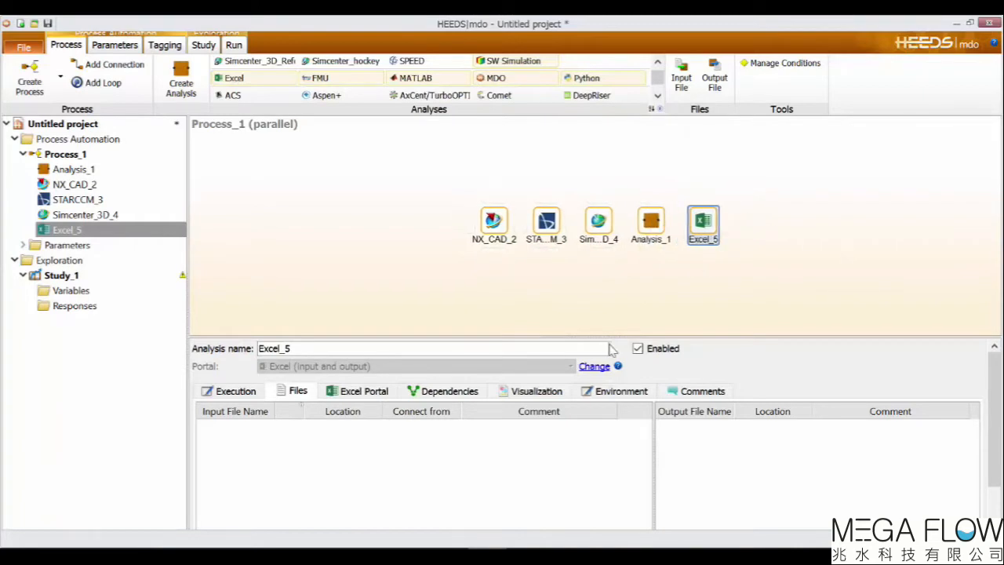
Move the Simcenter 3D analysis below STAR-CCM+ so both run in a parallel group.
left_click_drag(599, 222, 537, 259)
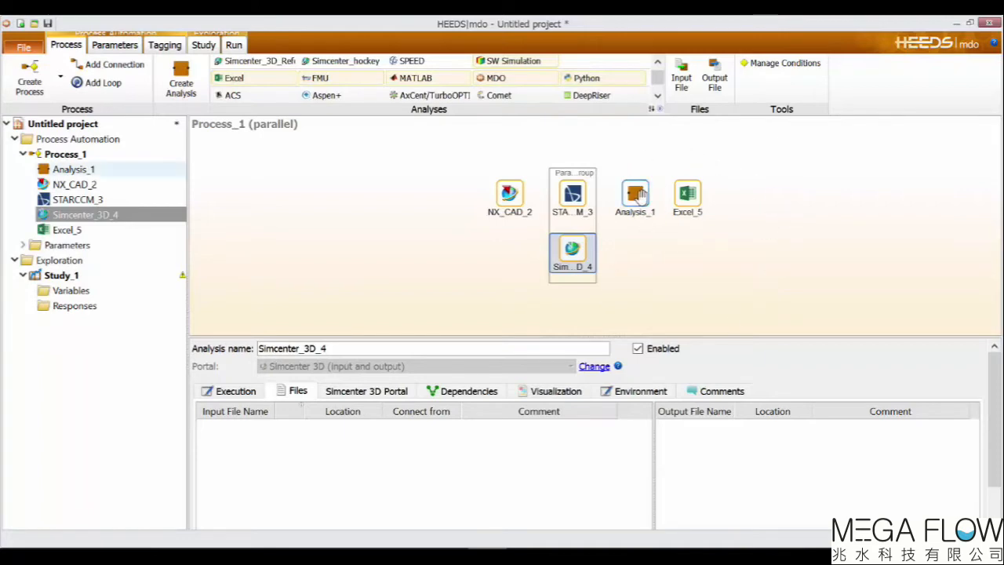
mouse_move(640, 196)
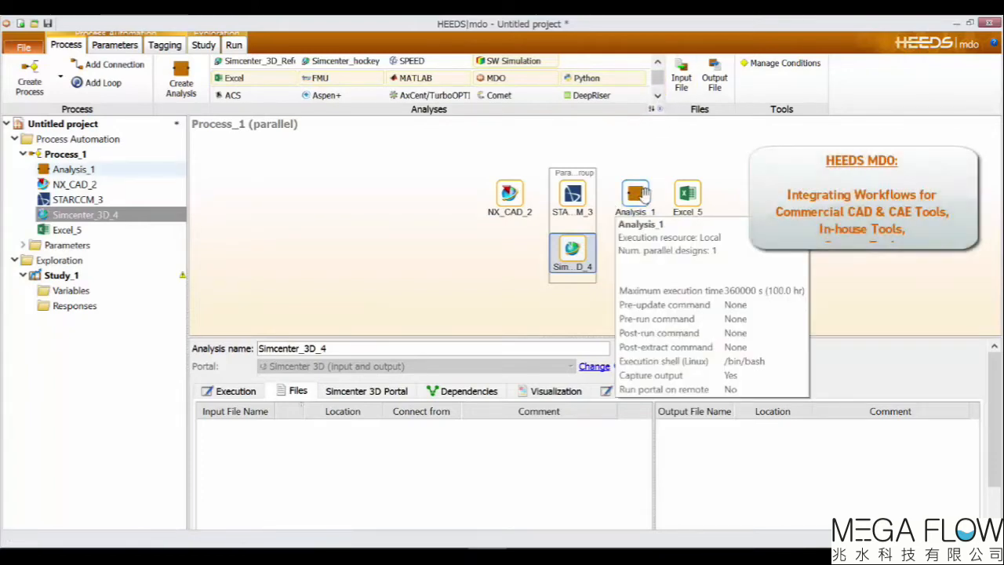
Switch to the Simcenter 3D Design Space Exploration window, open its Process view and maximize it.
left_click(970, 27)
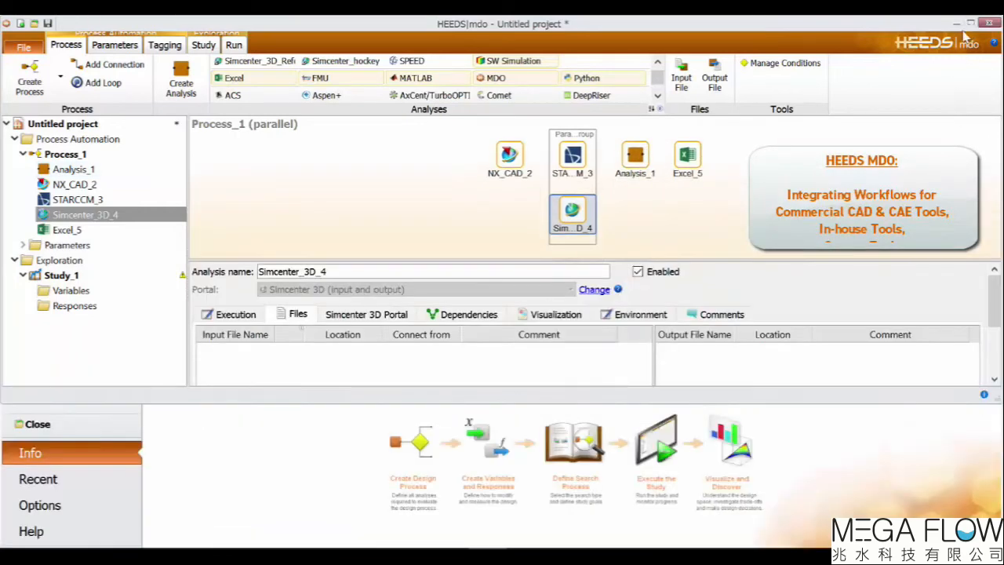
left_click(866, 462)
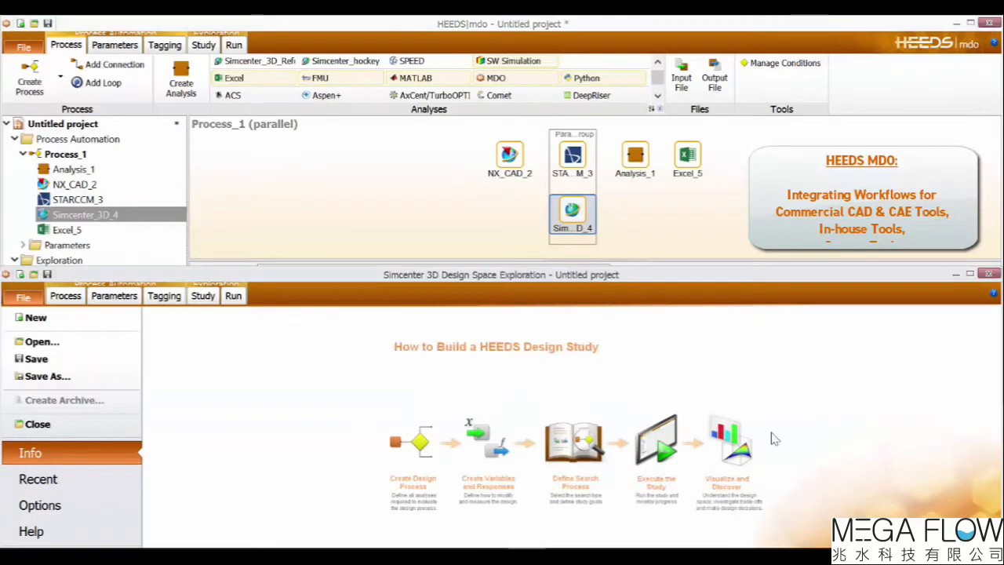
left_click(66, 296)
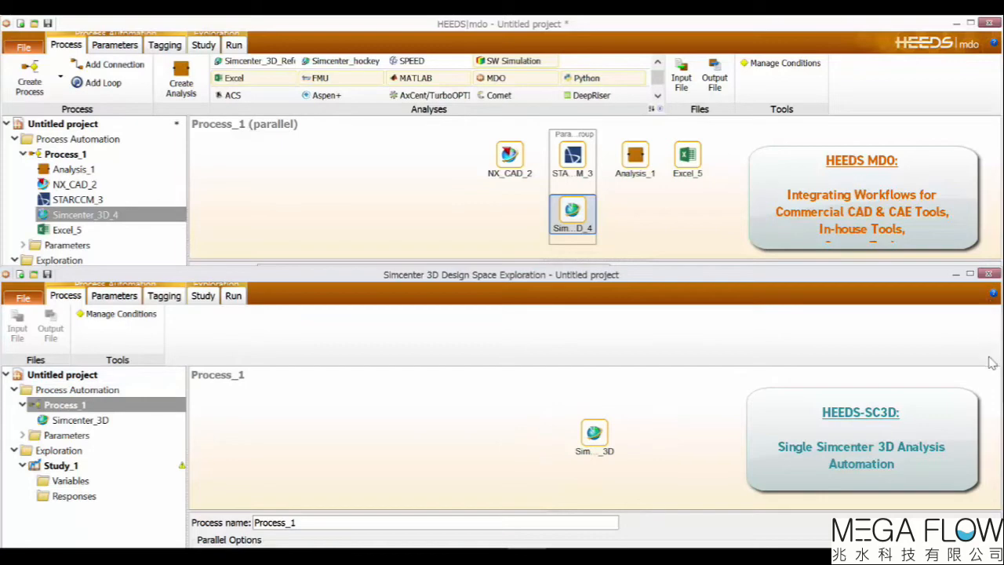
left_click(970, 275)
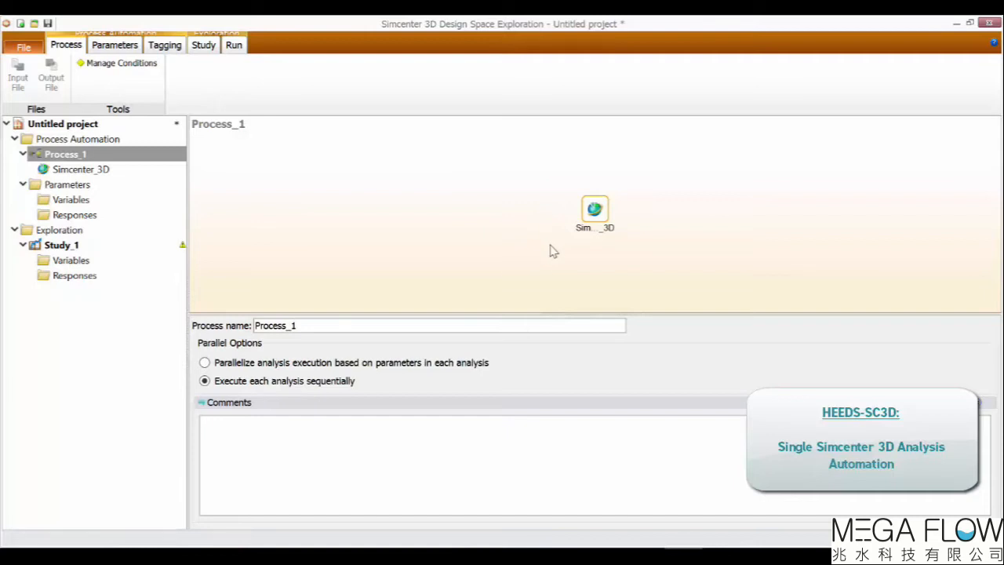
Add LCA6_sim1.sim as an input file of the Simcenter_3D analysis.
left_click(597, 211)
left_click(231, 371)
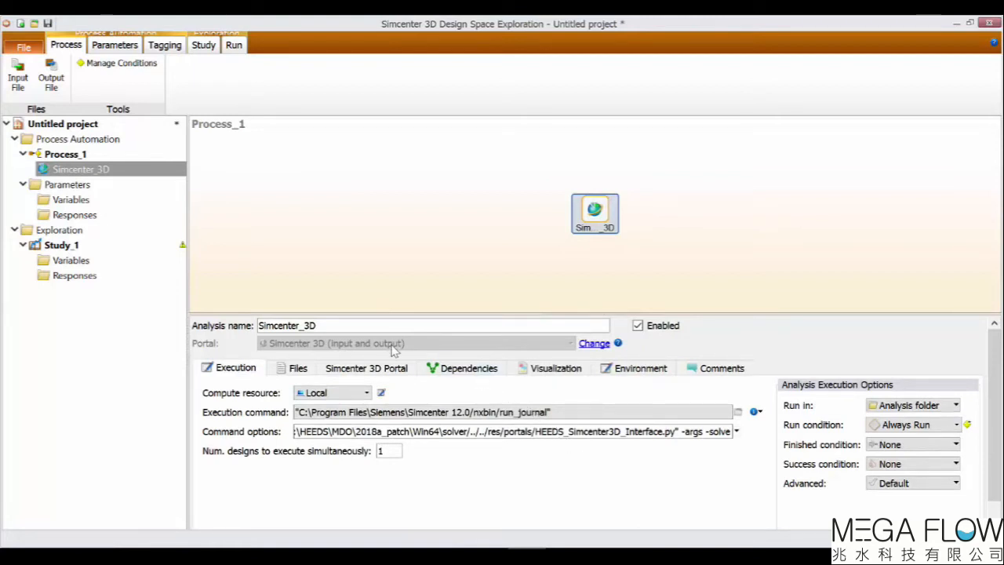
left_click(296, 368)
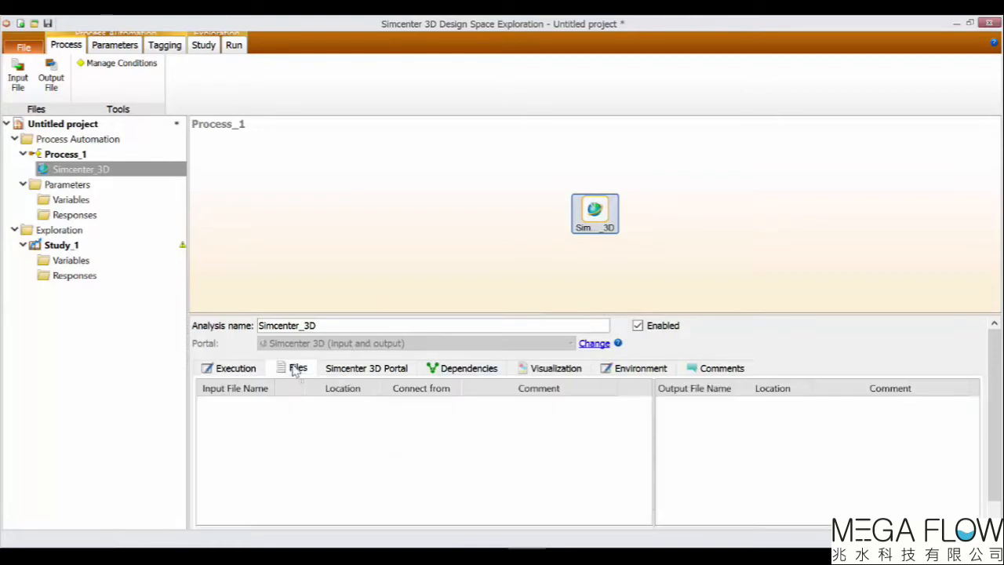
scroll(994, 416, "down", 1)
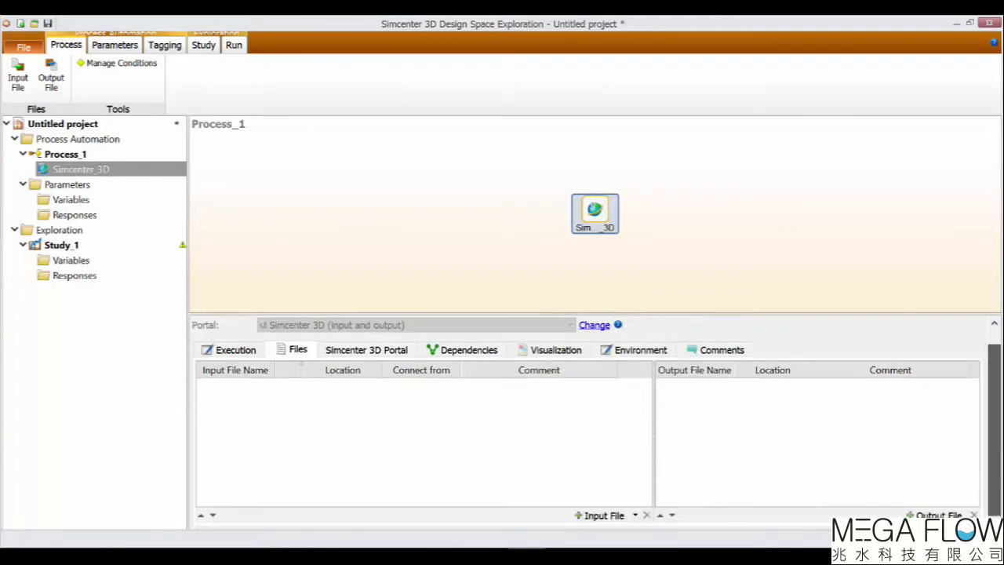
left_click(595, 517)
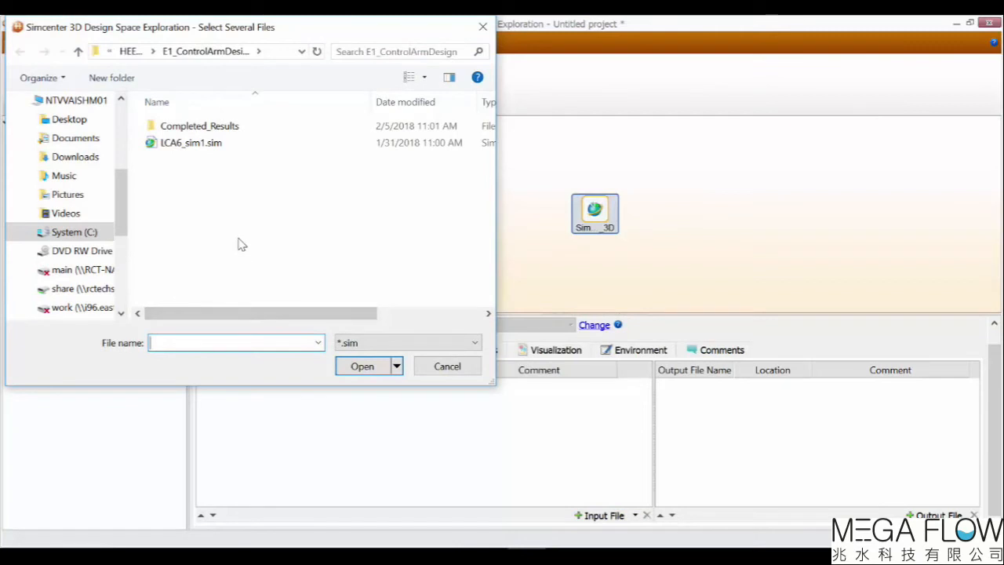
left_click(219, 142)
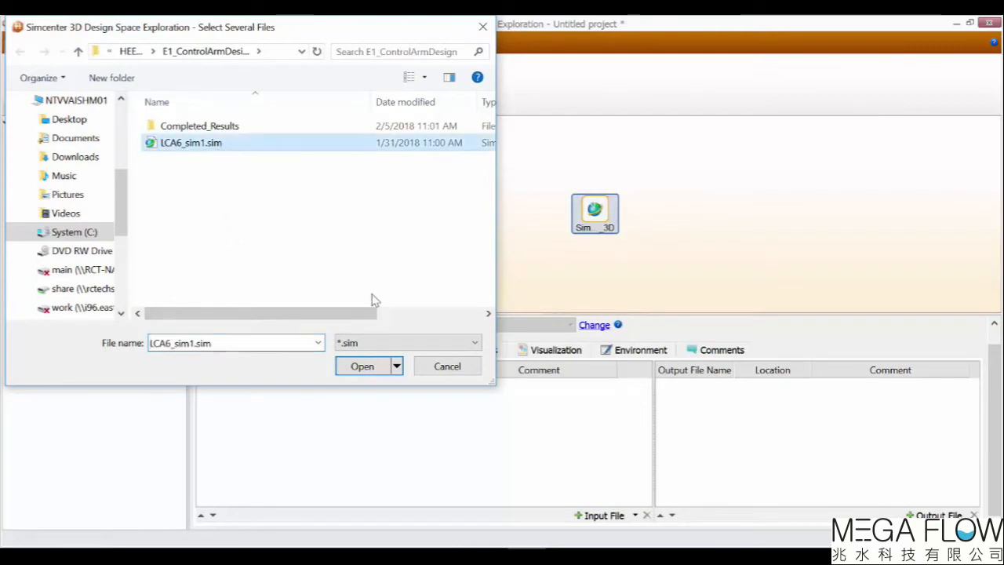
left_click(362, 366)
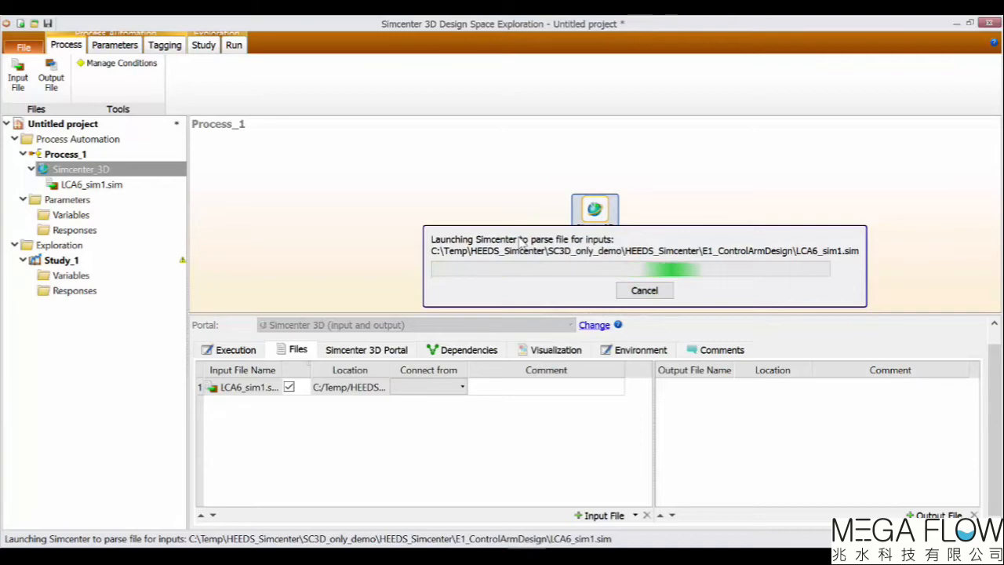
Choose to auto-tag the sim file to create parameters and tags.
left_click_drag(634, 200, 560, 145)
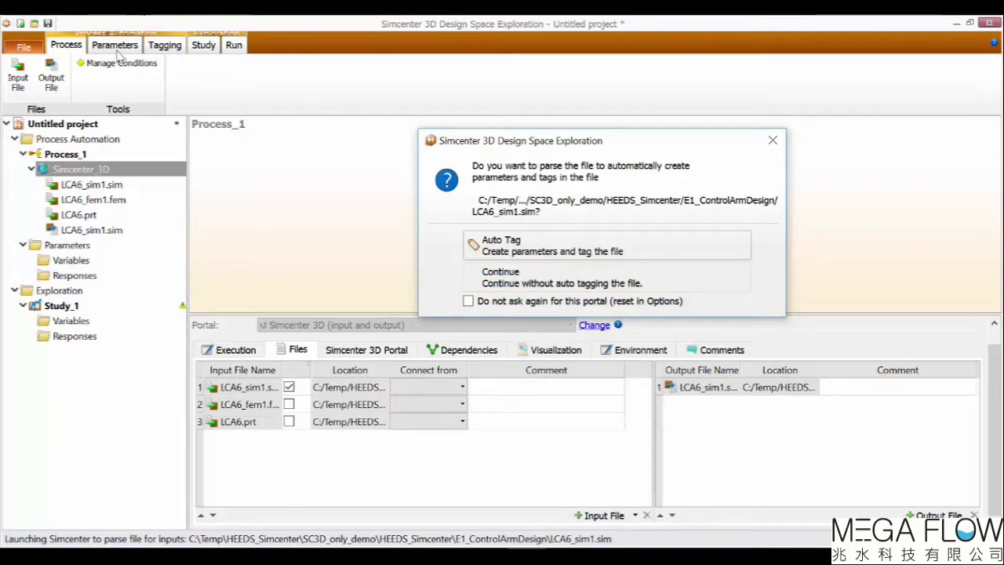
left_click(500, 246)
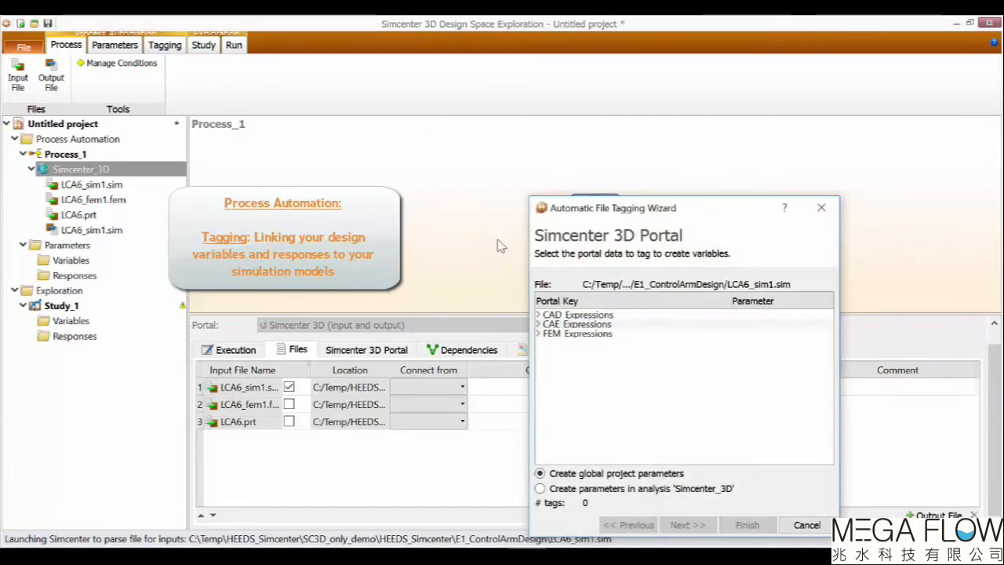
Browse the CAD, CAE and FEM expression groups of the sim file in the tagging wizard.
left_click_drag(616, 210, 522, 136)
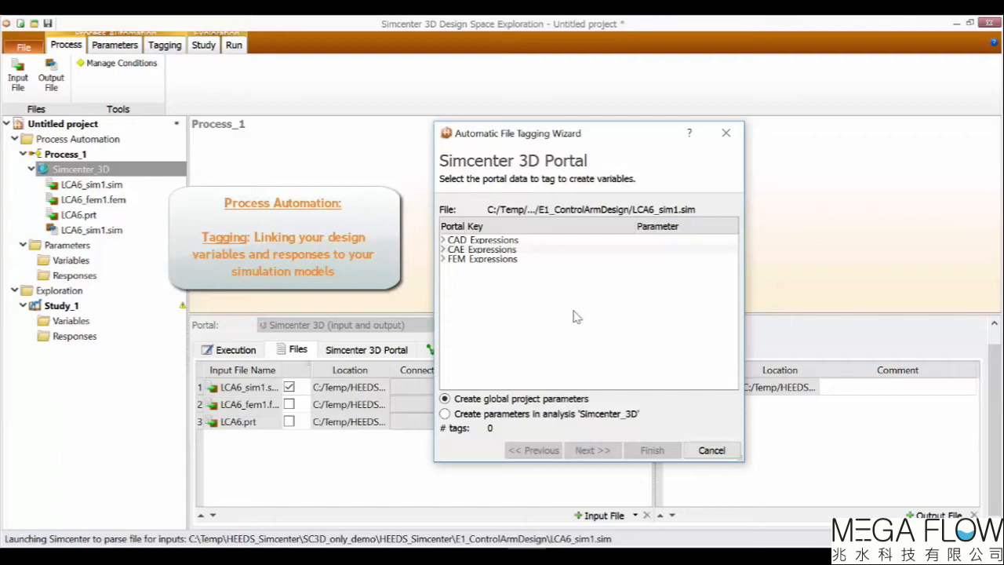
left_click(444, 241)
left_click(449, 250)
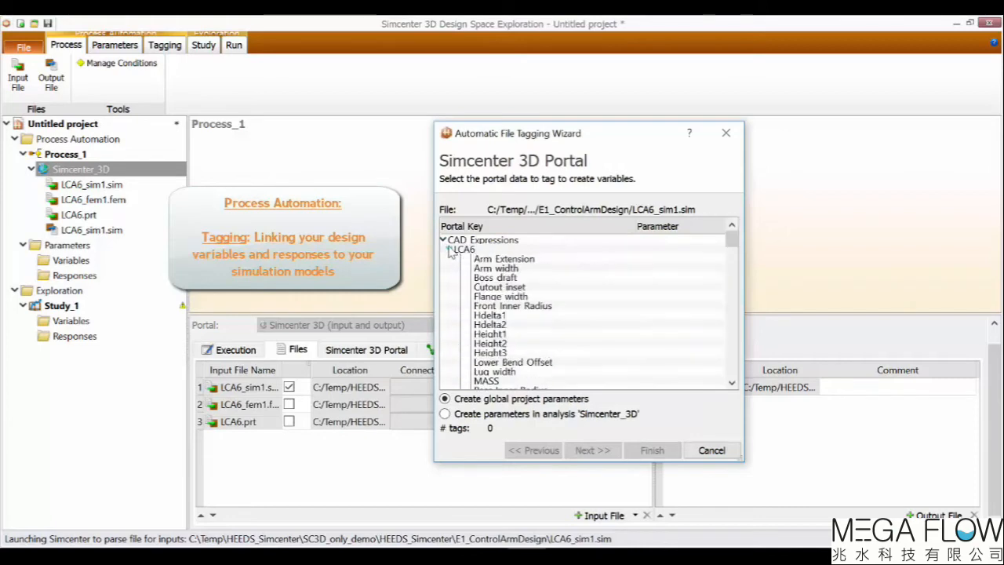
left_click(444, 242)
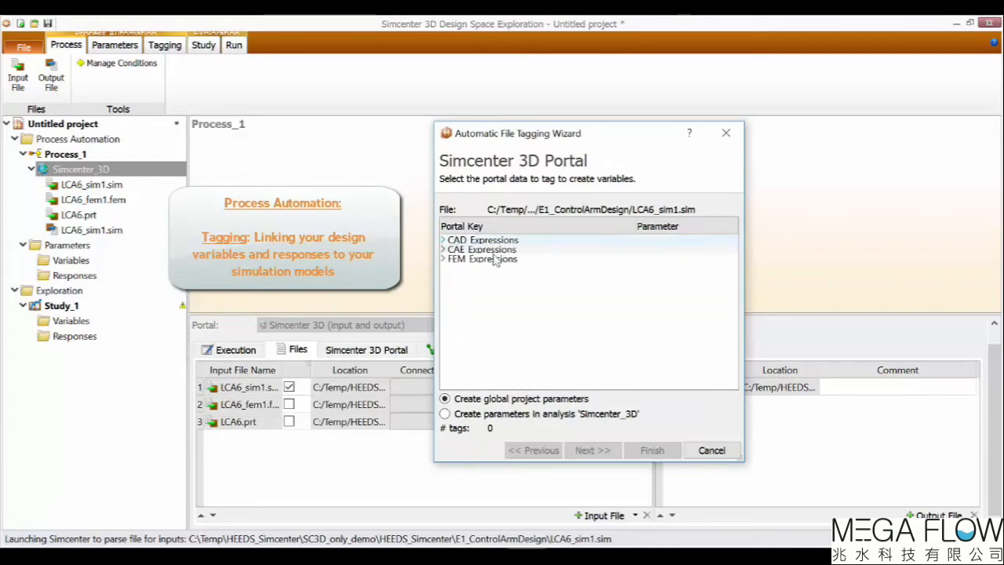
left_click(444, 259)
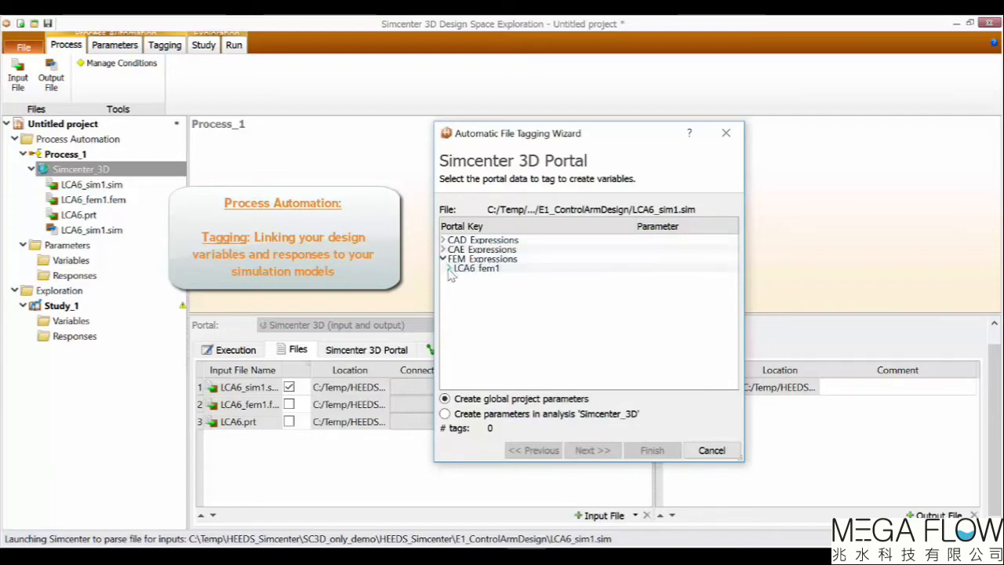
left_click(448, 268)
left_click(444, 258)
left_click(444, 249)
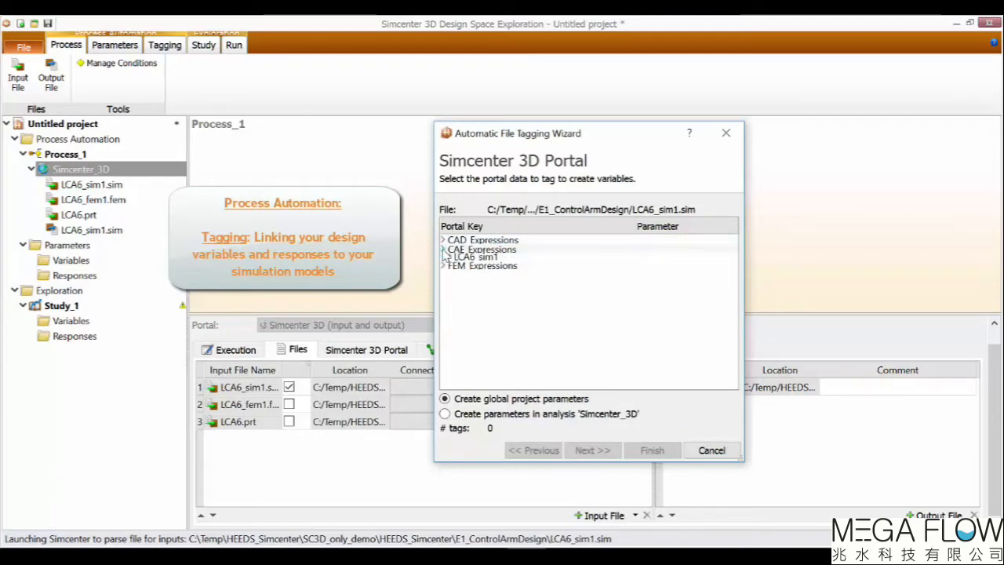
left_click(450, 259)
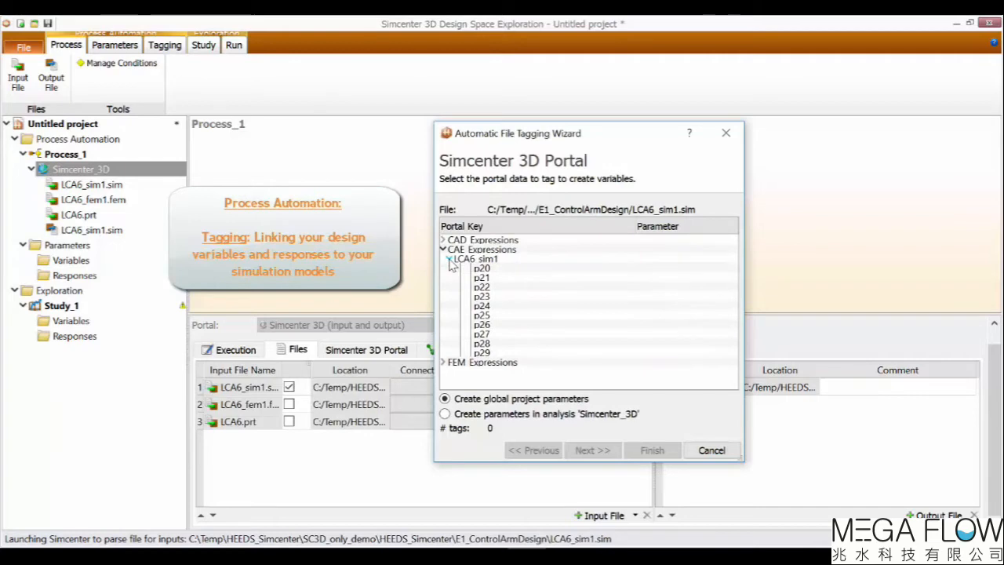
left_click(450, 260)
left_click(443, 249)
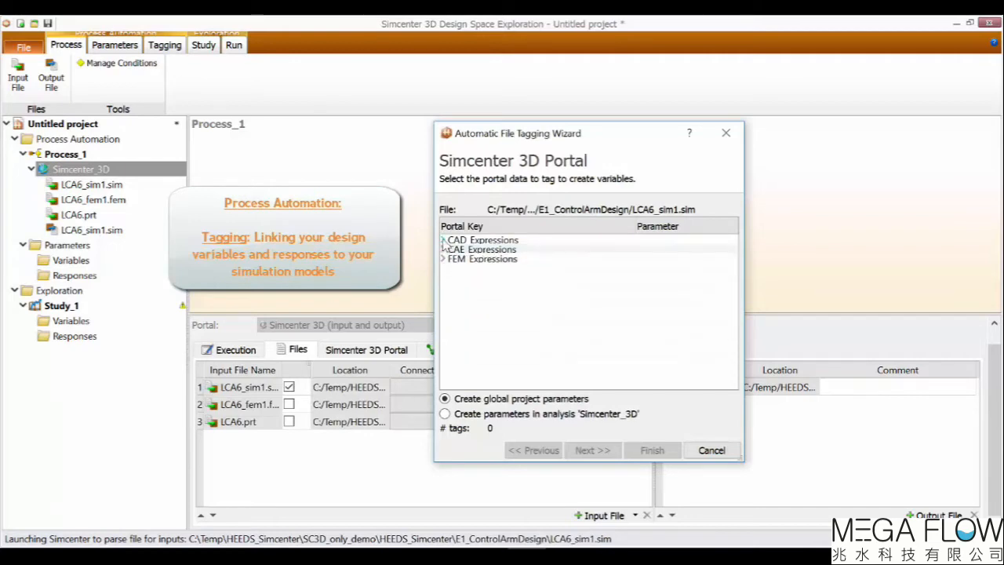
left_click(444, 241)
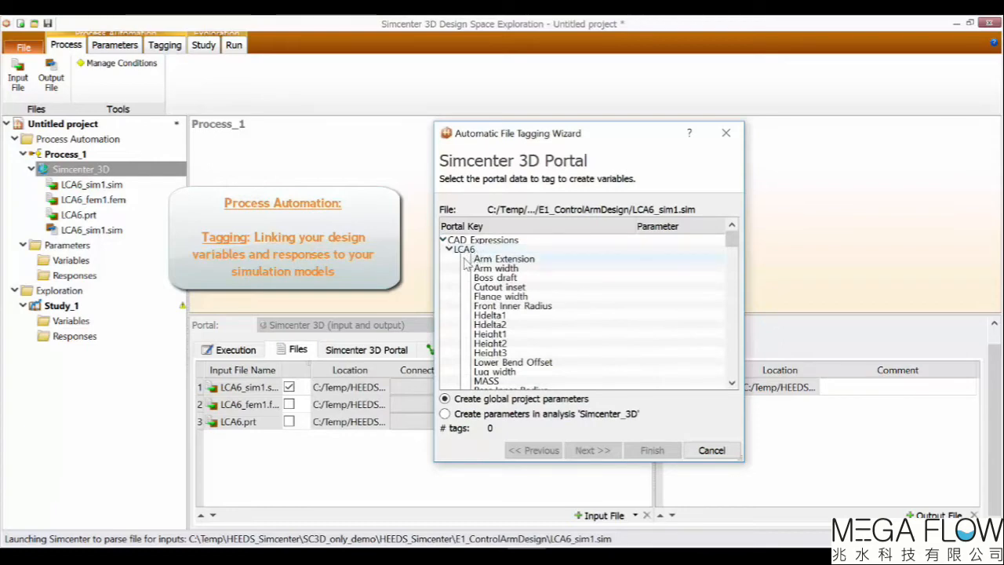
Tag the CAD expressions Arm Extension, Arm width, Cutout inset and Front Inner Radius as new variables and continue.
left_click(465, 259)
left_click(465, 268)
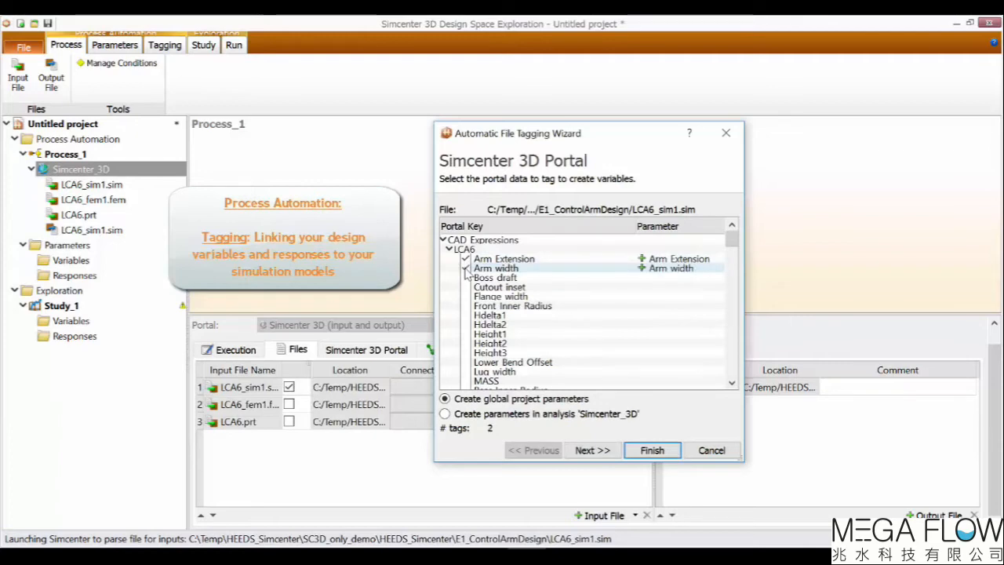
left_click(465, 288)
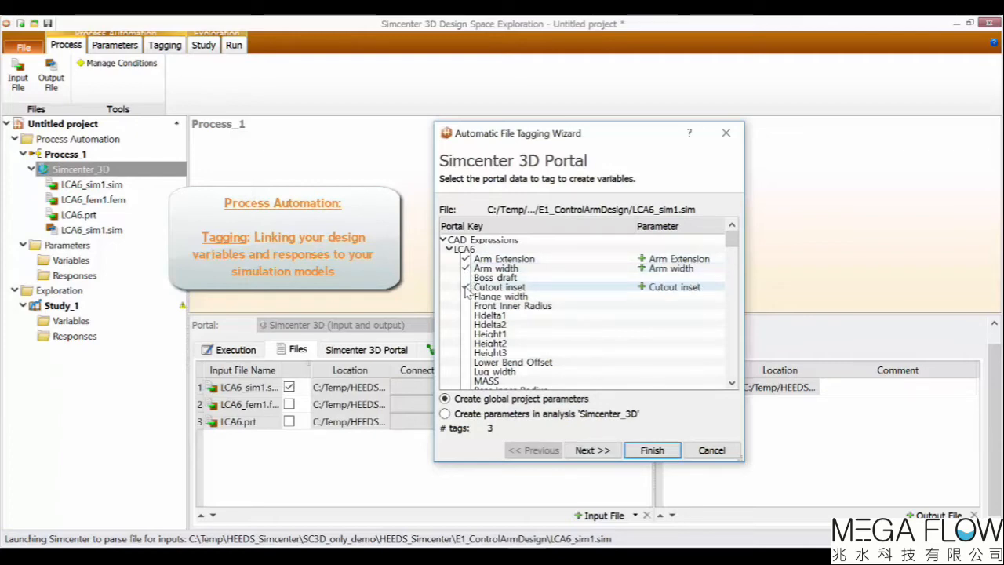
left_click(465, 306)
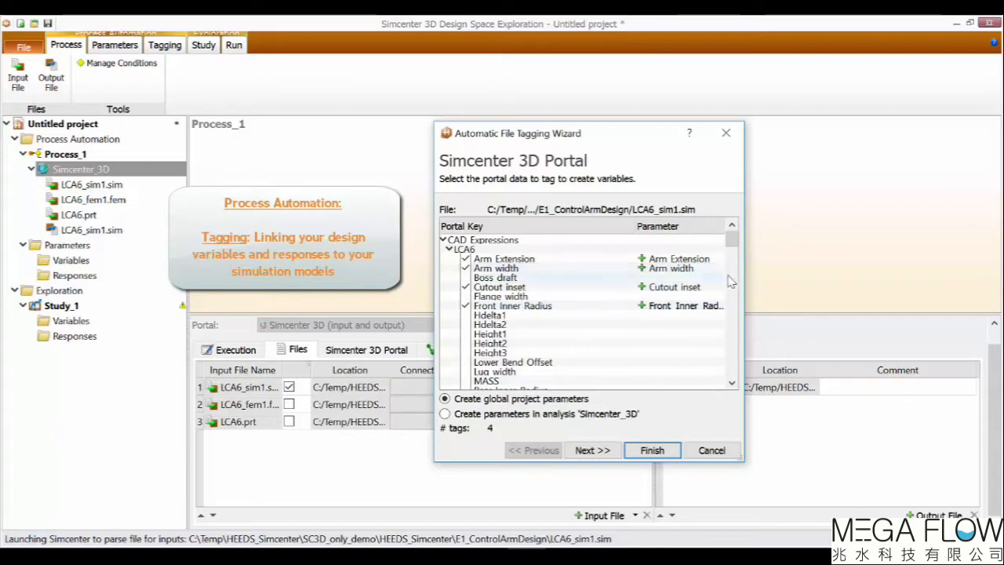
left_click_drag(750, 273, 818, 273)
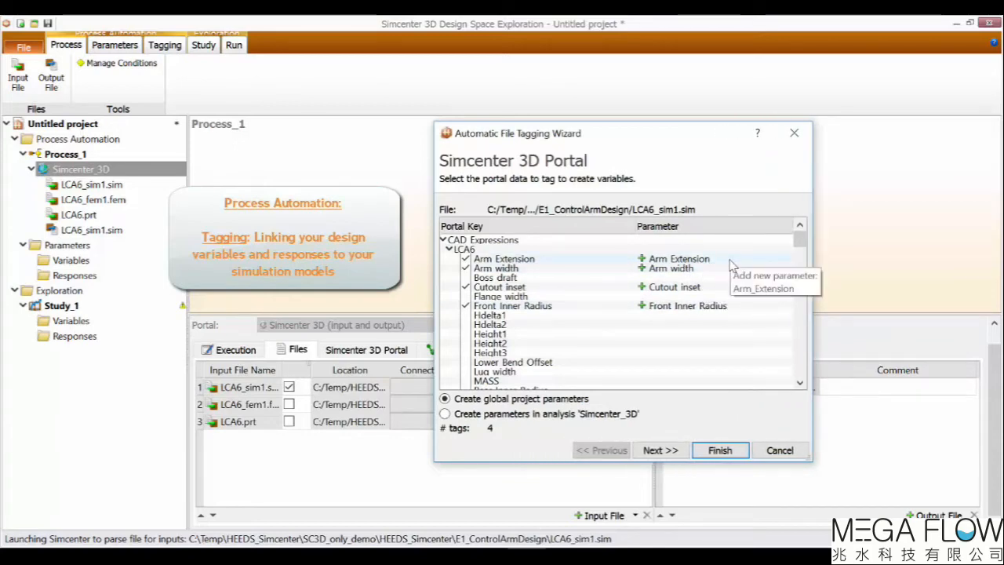
left_click(659, 451)
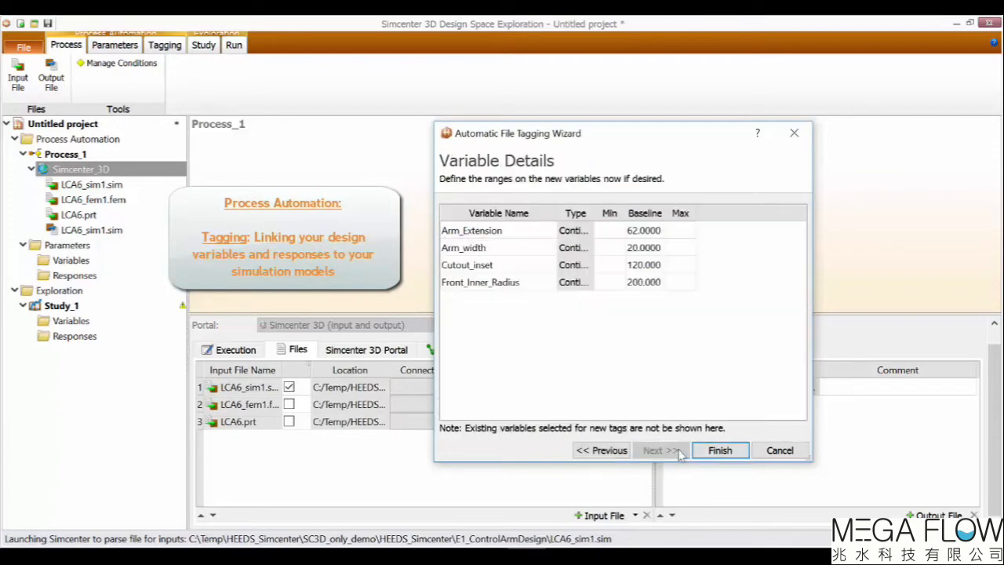
Set Arm_Extension's range to 55–65 and Arm_width's range to 15–25.
left_click_drag(594, 209, 625, 205)
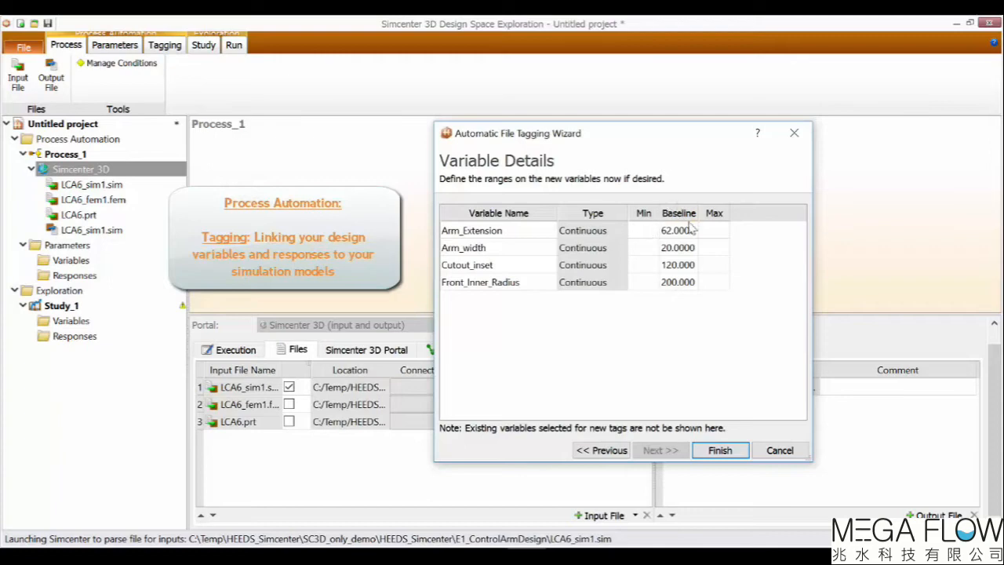
double_click(648, 233)
type("55")
left_click(714, 231)
left_click(714, 231)
left_click(715, 351)
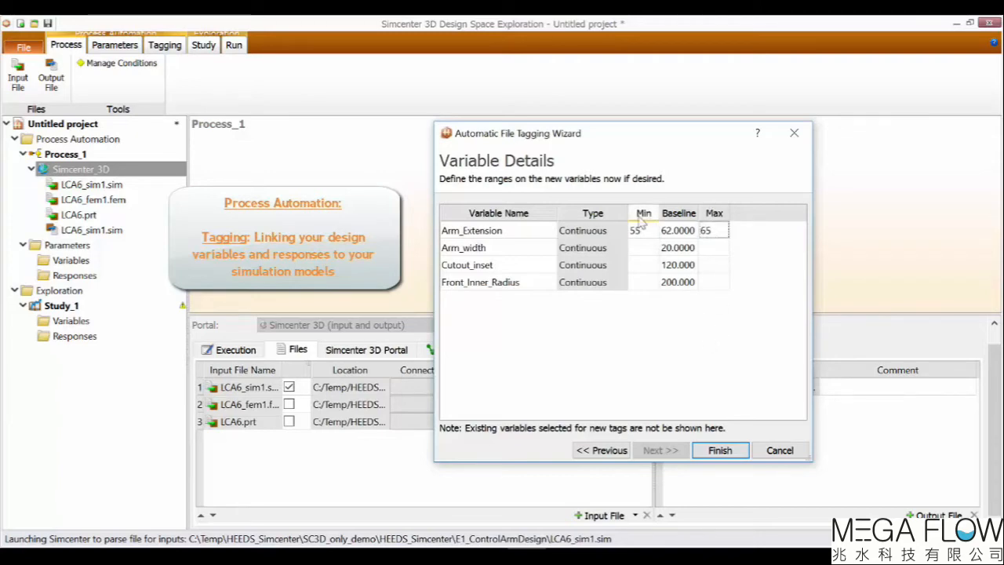
left_click(643, 249)
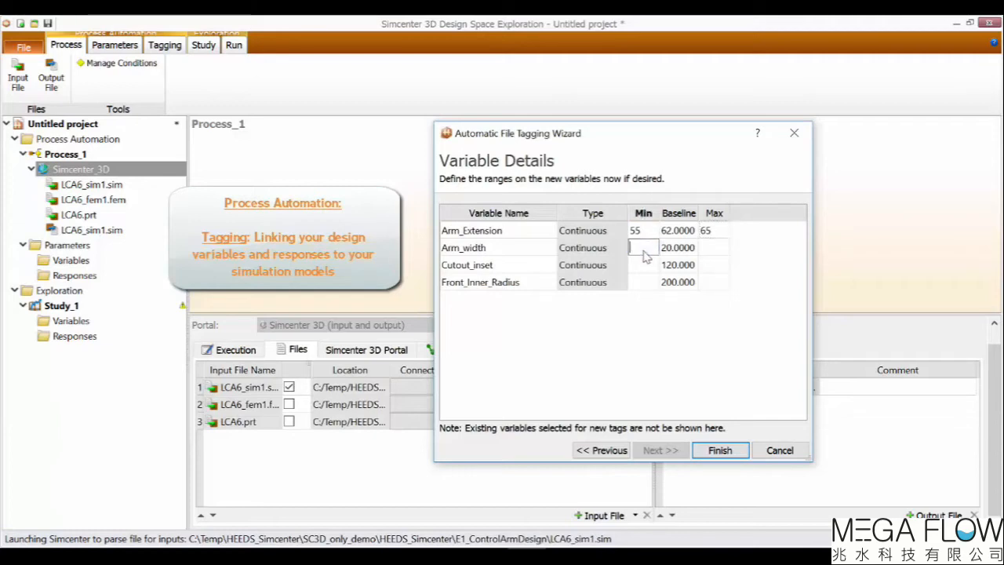
type("15")
double_click(716, 249)
type("25")
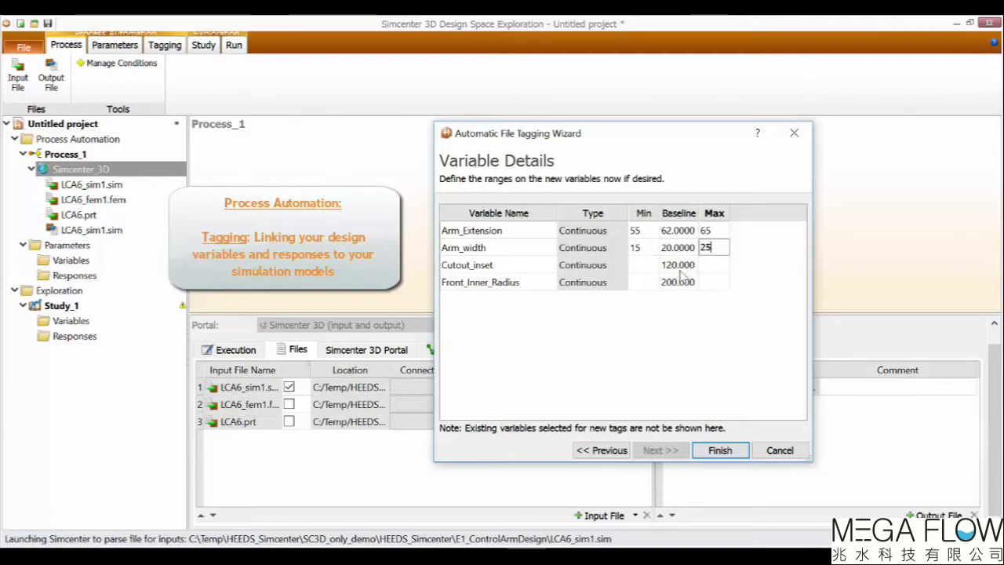
Set Cutout_inset's range to 110–130 and Front_Inner_Radius's range to 180–220, then finish the variable details.
left_click(644, 266)
type("110")
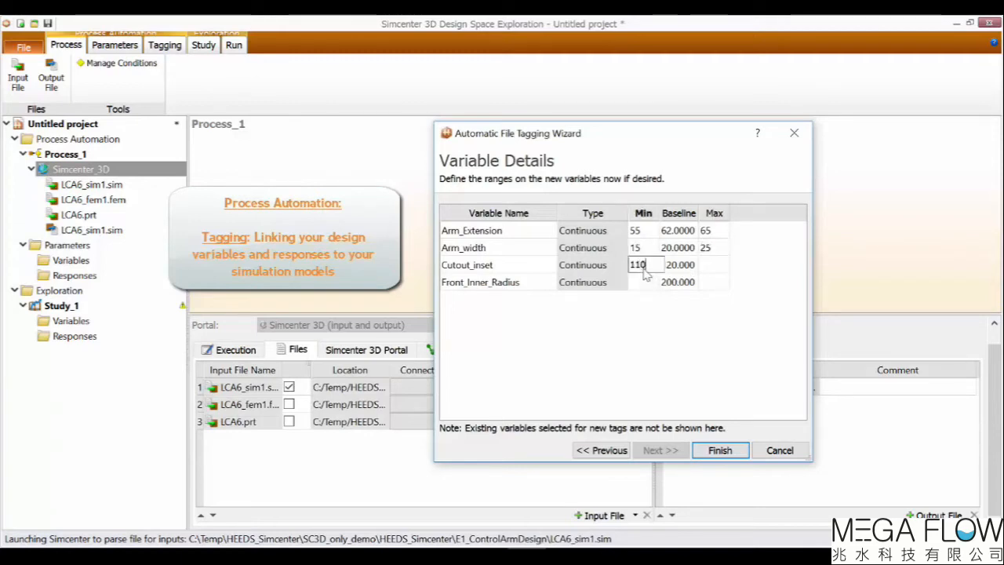
double_click(724, 265)
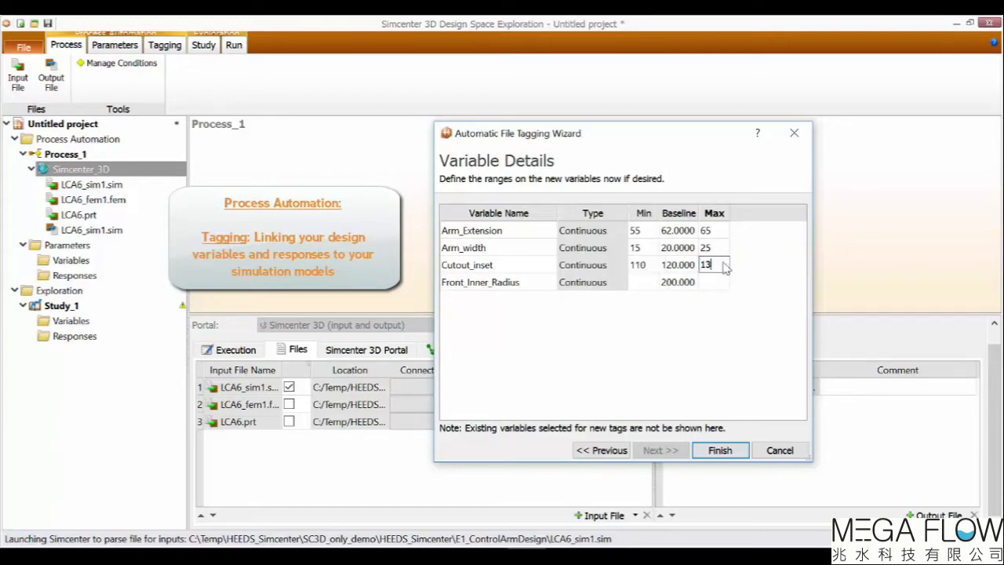
left_click(643, 283)
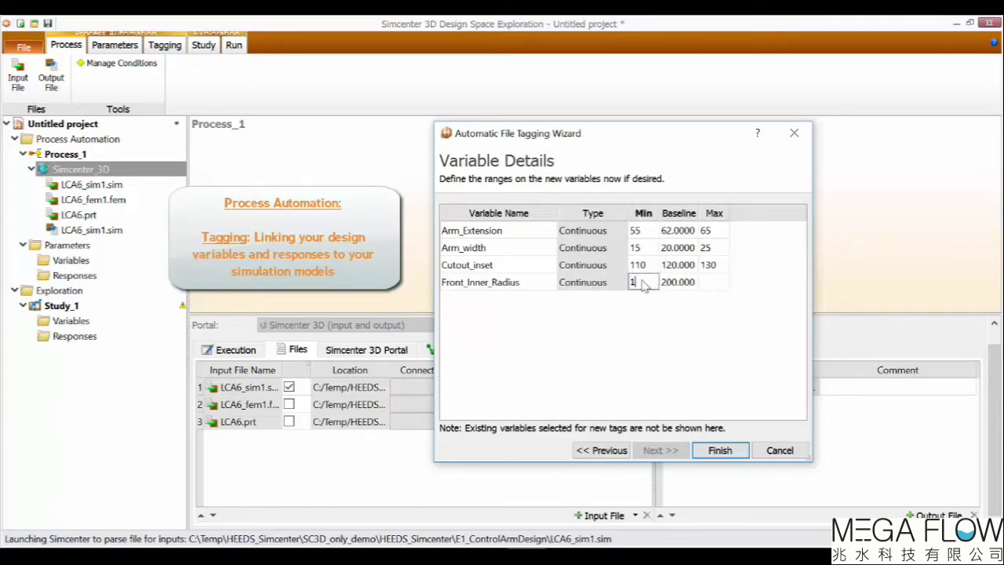
type("180")
left_click(717, 285)
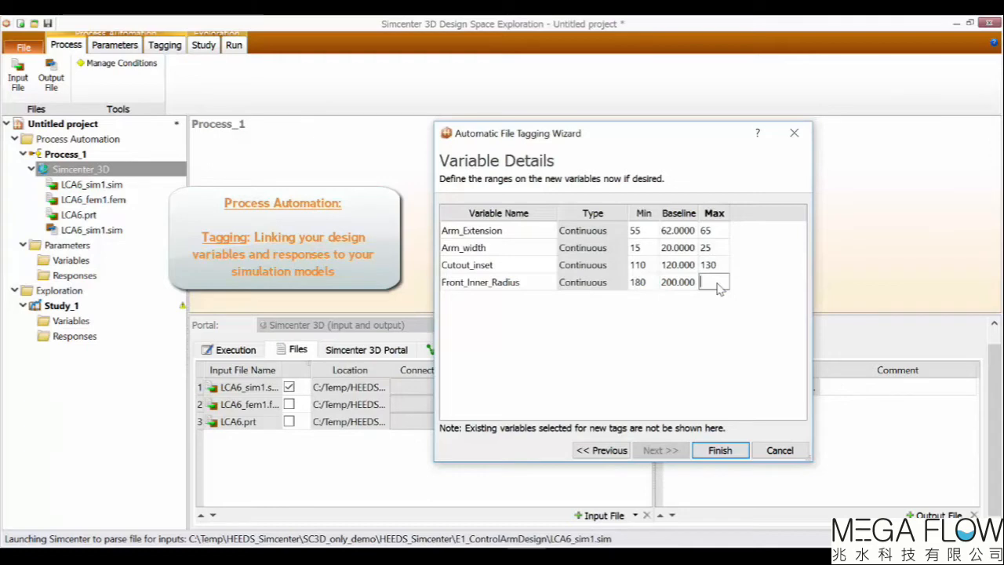
type("220")
left_click(708, 340)
left_click(720, 450)
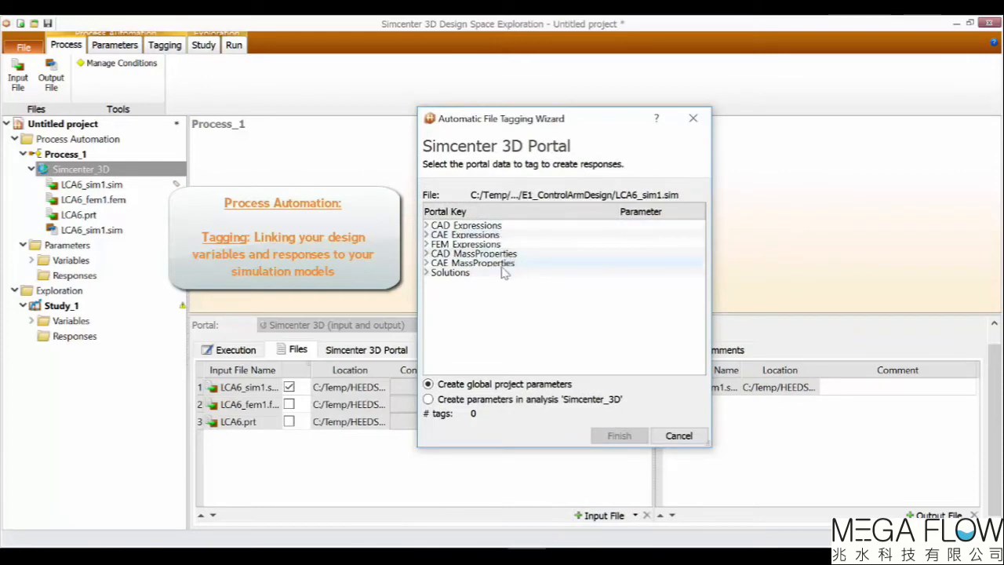
Tag the CAE mass property Mass and Solution 1's nodal displacement Magnitude as responses and finish the wizard.
left_click(425, 263)
left_click(432, 272)
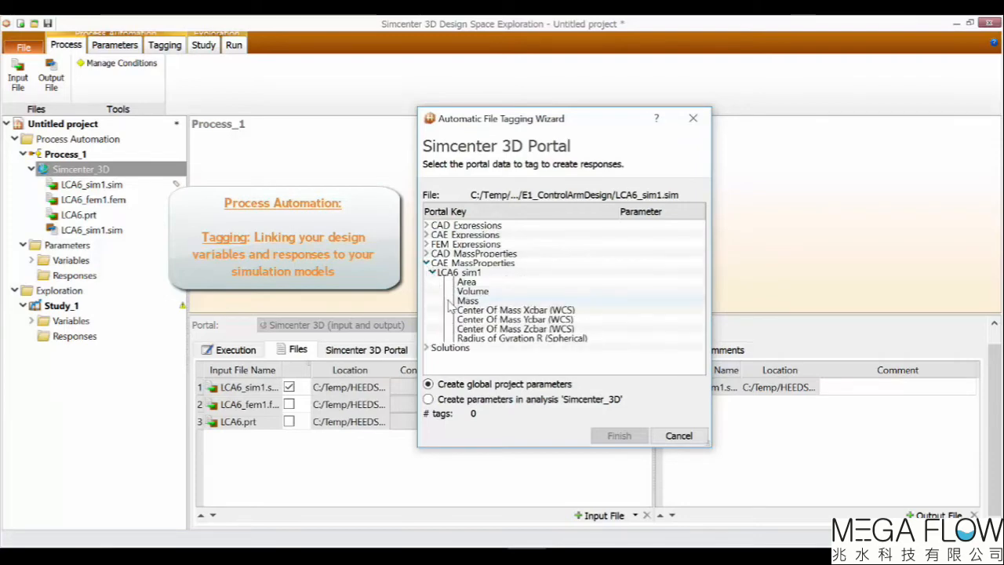
left_click(452, 303)
left_click(426, 263)
left_click(427, 272)
left_click(434, 281)
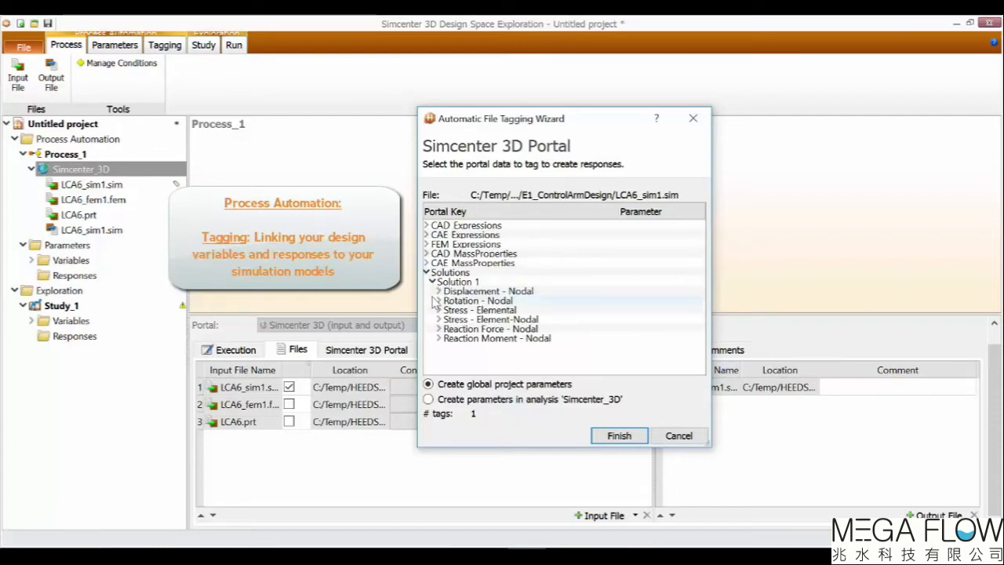
left_click(439, 291)
left_click(455, 329)
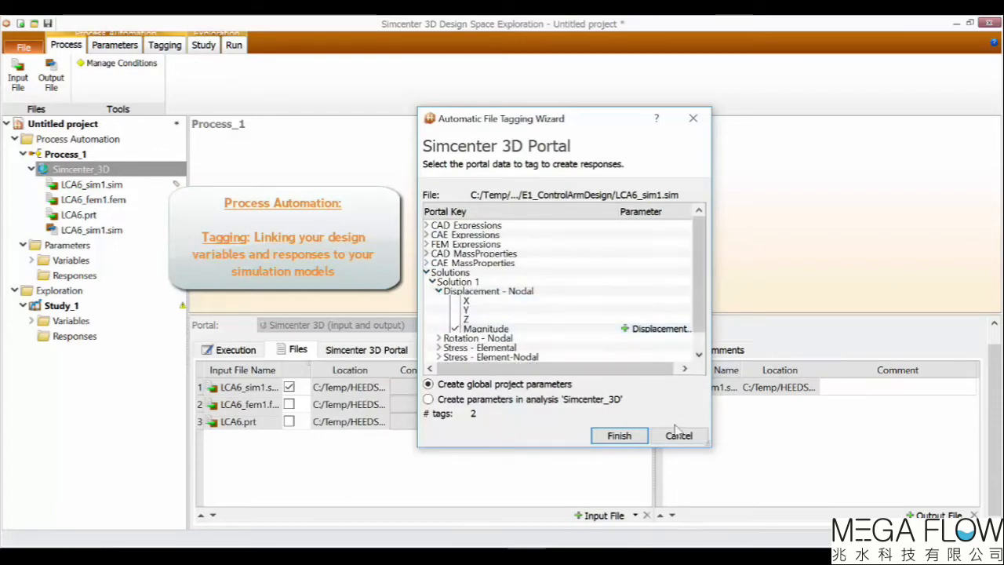
left_click(619, 436)
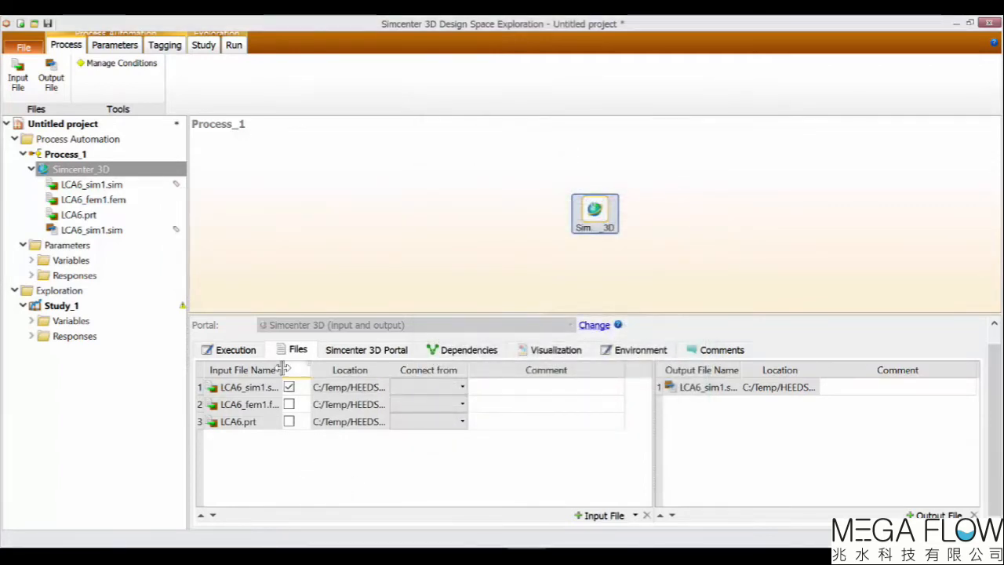
Set the Simcenter_3D analysis's compute resource to Scheduled_1.
left_click_drag(284, 368, 310, 367)
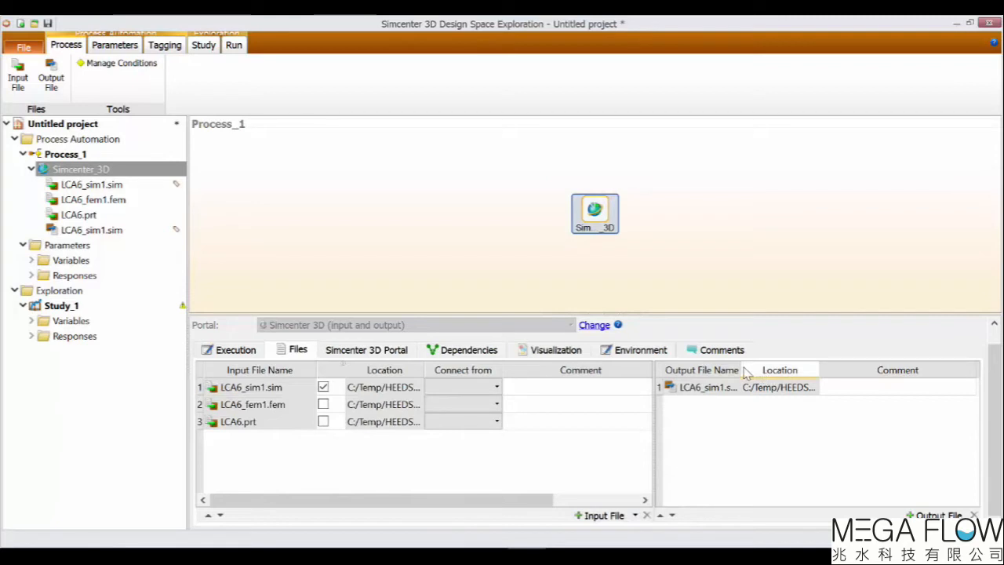
left_click_drag(740, 370, 775, 370)
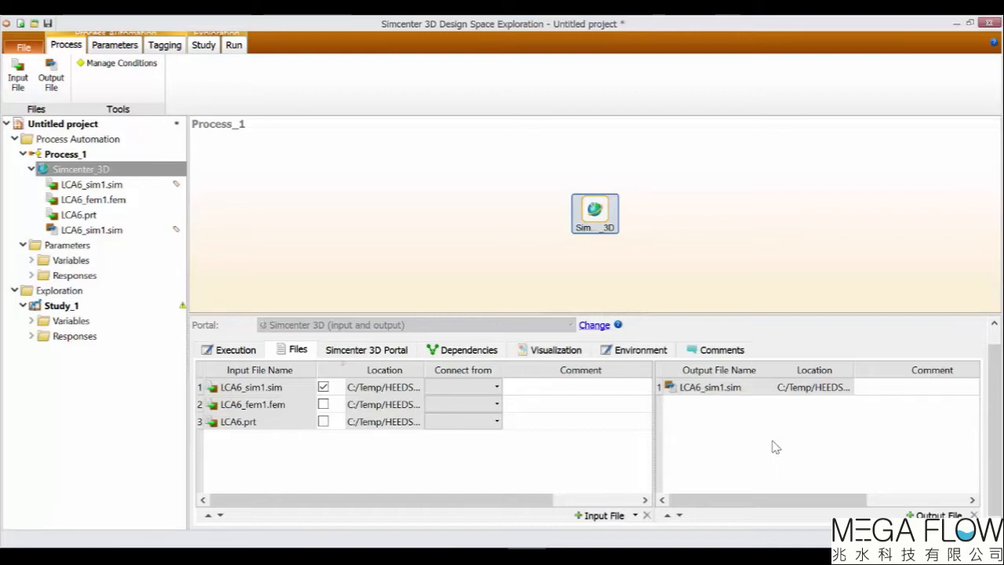
left_click(230, 350)
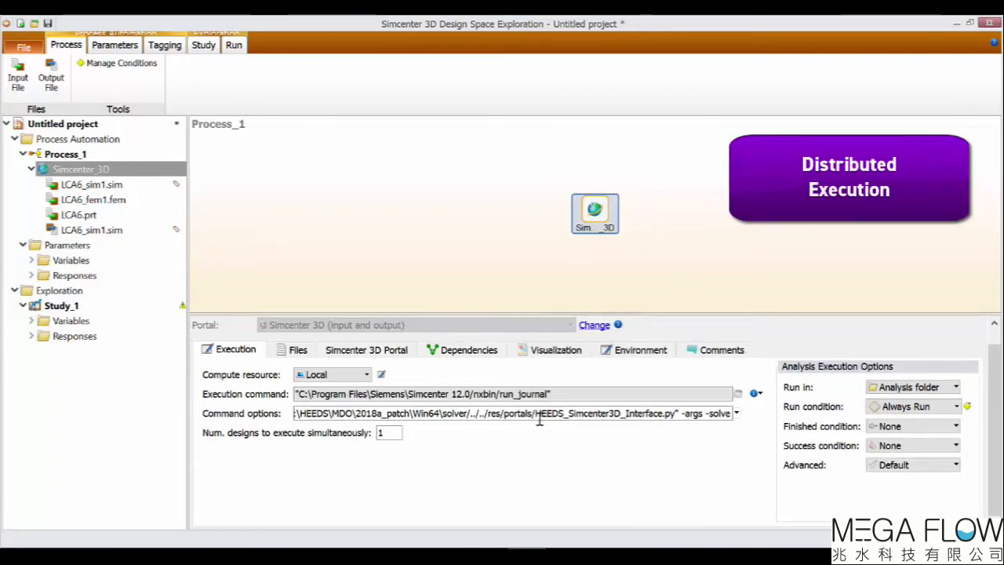
left_click(365, 376)
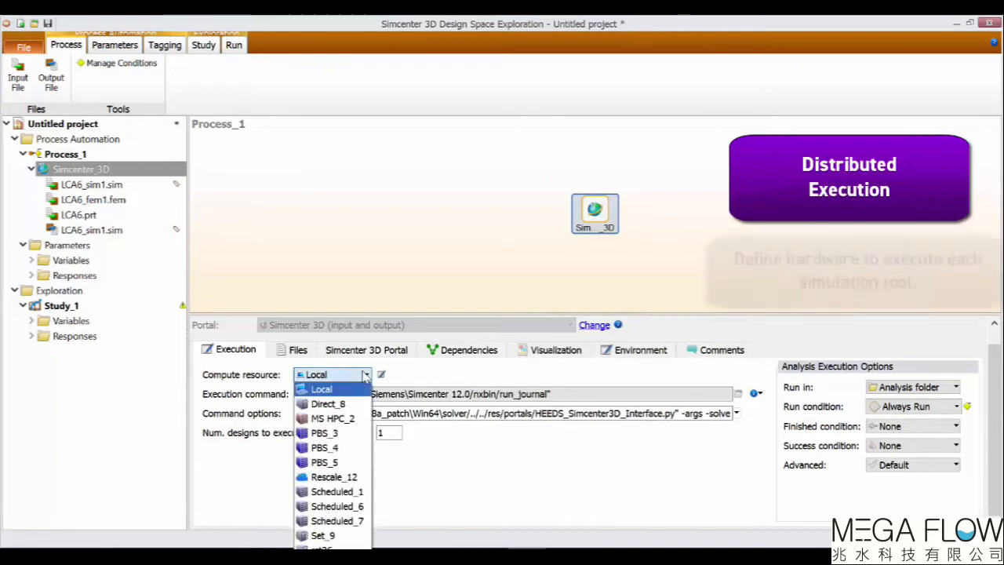
left_click(369, 492)
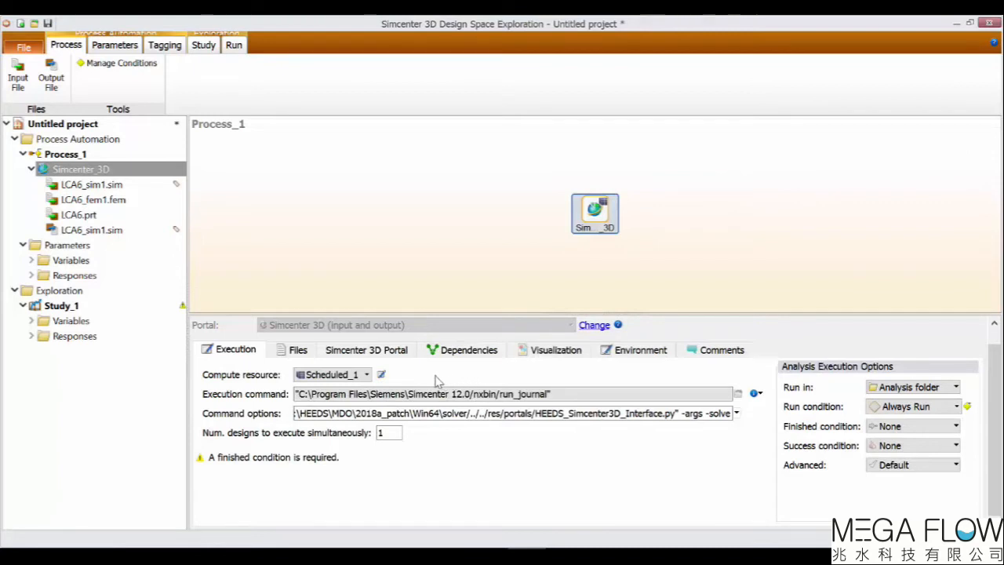
Review the Simcenter 3D portal options for solutions to run and CAD export format.
left_click(397, 352)
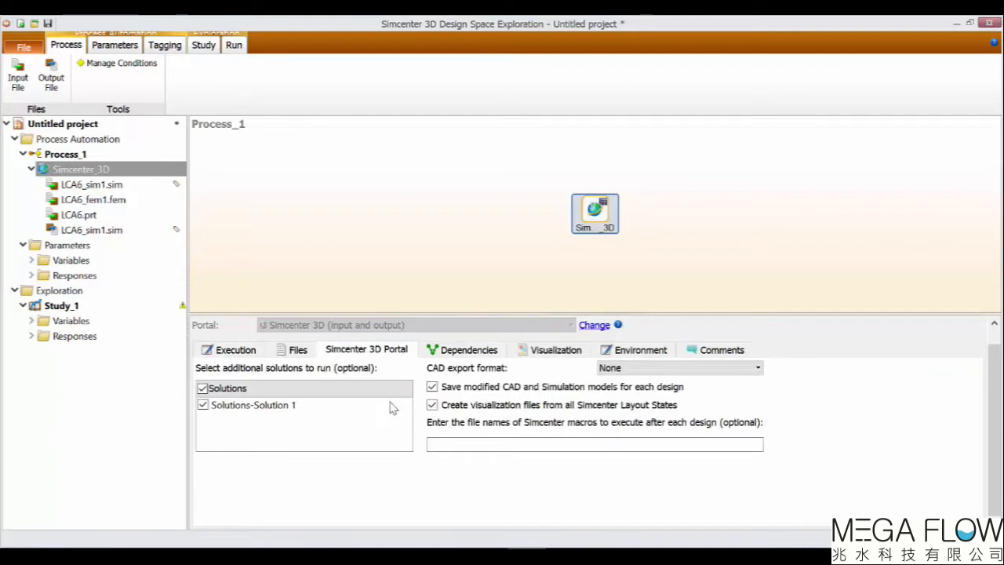
left_click(205, 407)
left_click(206, 407)
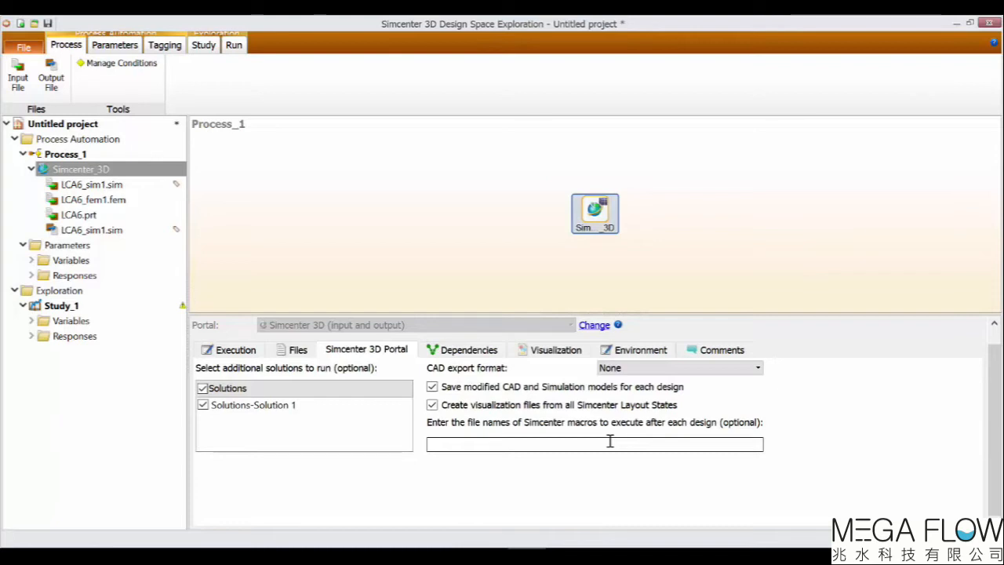
left_click(755, 369)
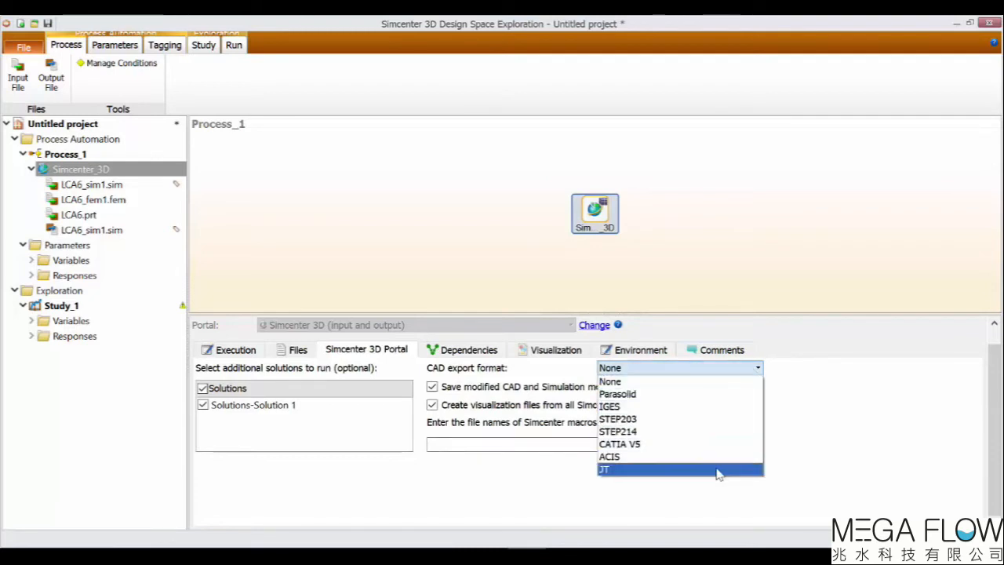
left_click(717, 367)
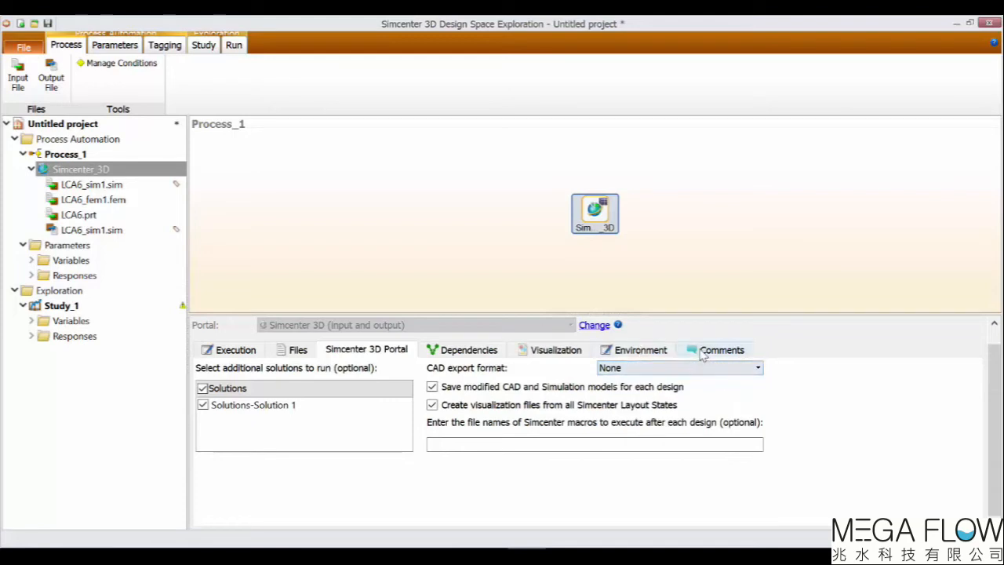
Review the analysis's visualization image files, then open the project's variables table.
left_click(581, 349)
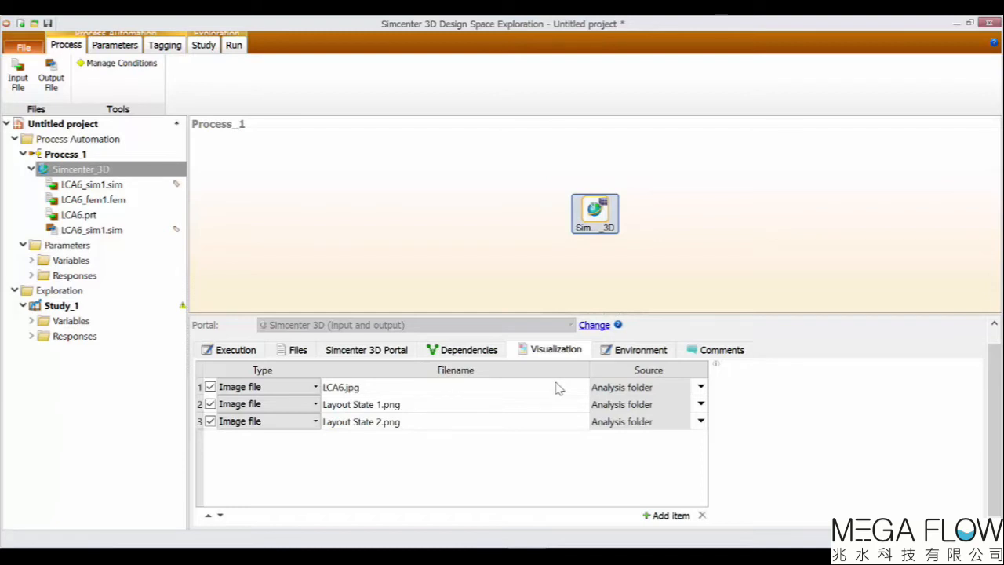
left_click(114, 45)
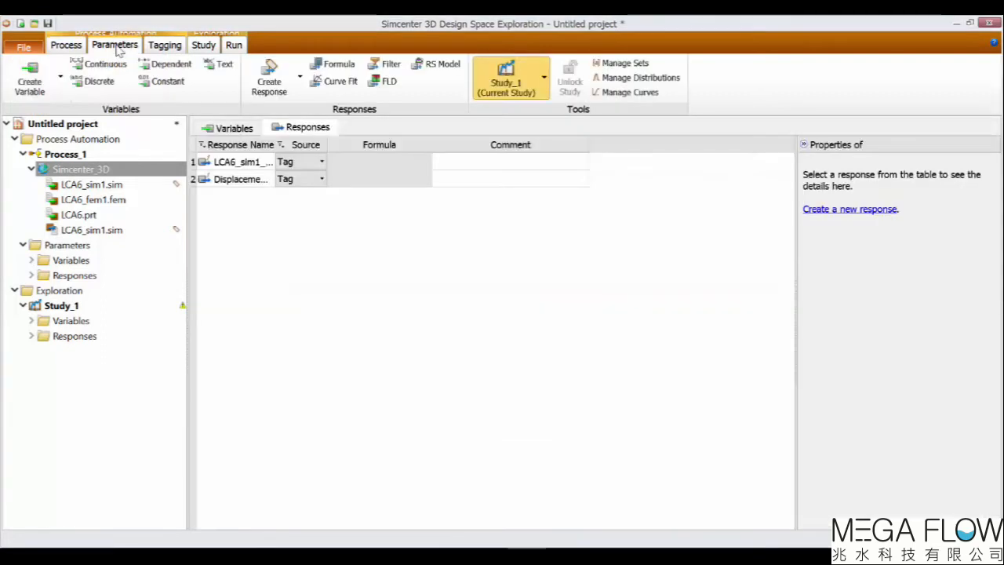
left_click(233, 129)
left_click_drag(277, 137, 314, 140)
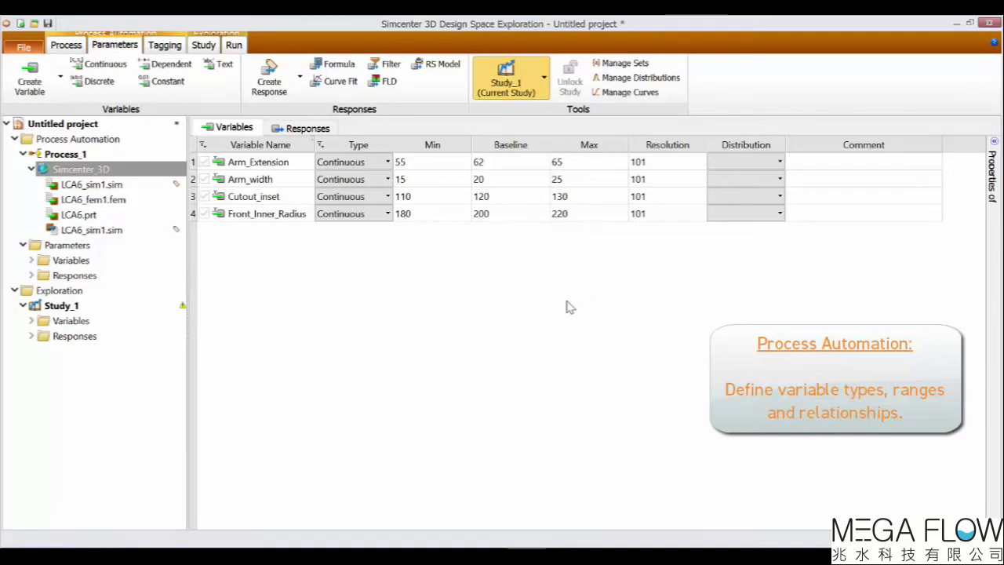
Create three new project variables named Thickness, Radius and Length.
left_click(29, 85)
left_click(29, 84)
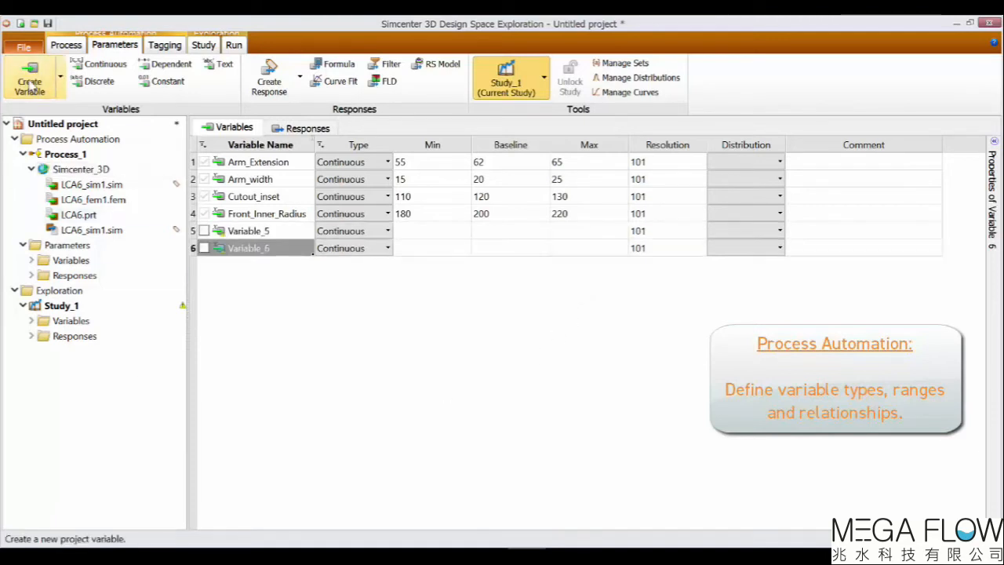
left_click(29, 85)
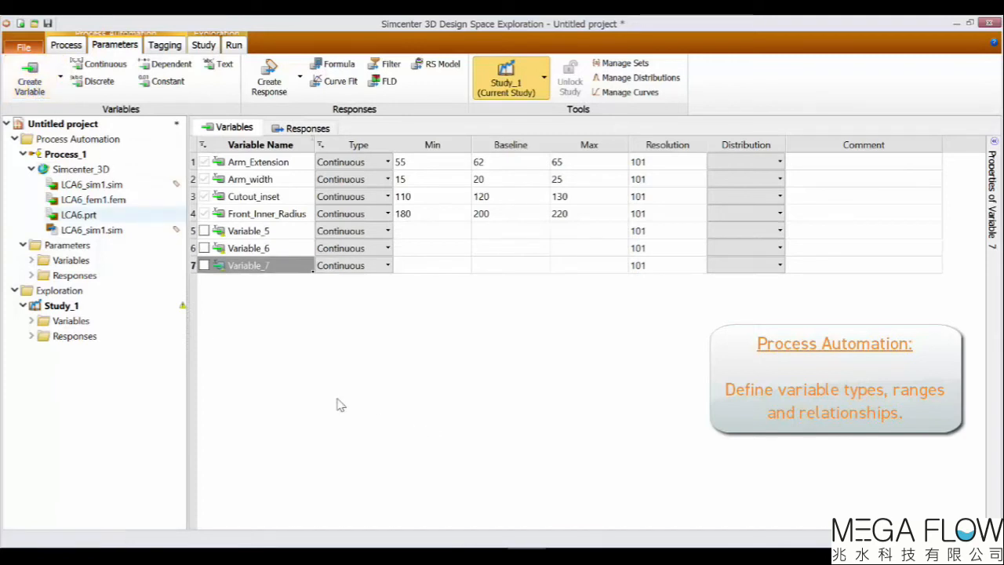
double_click(274, 232)
type("Thickness")
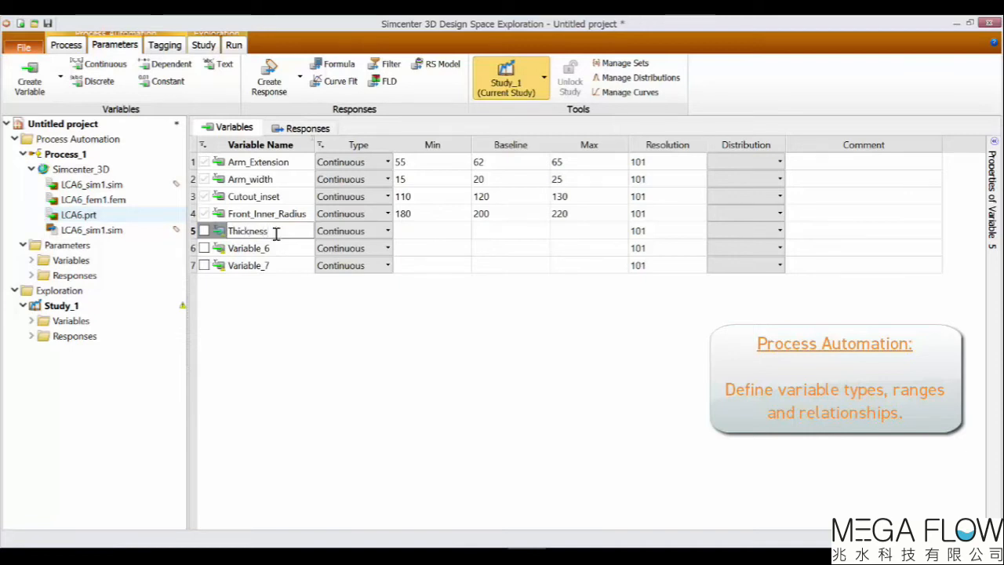
double_click(276, 250)
type("Radiu")
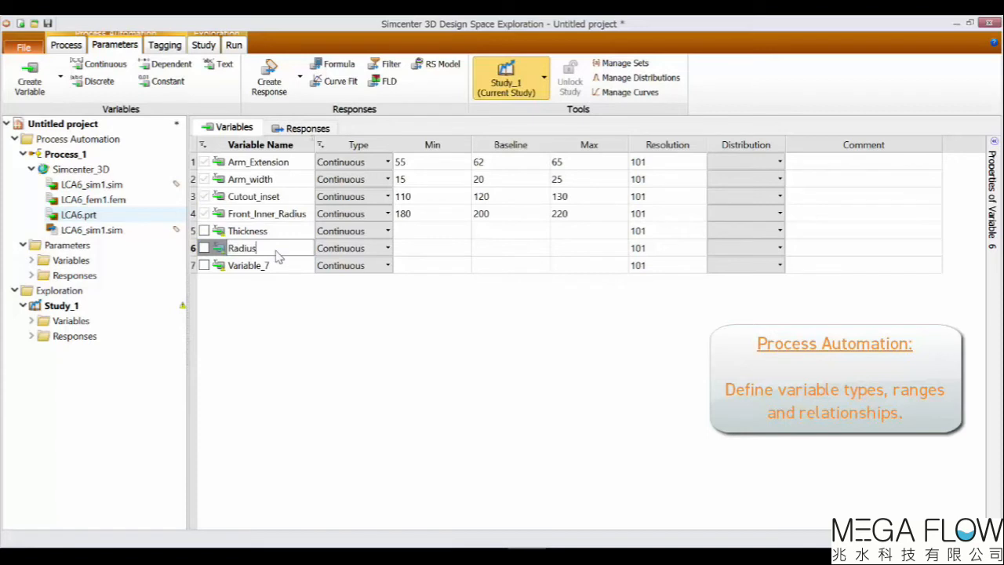
type("s")
double_click(274, 265)
type("Length")
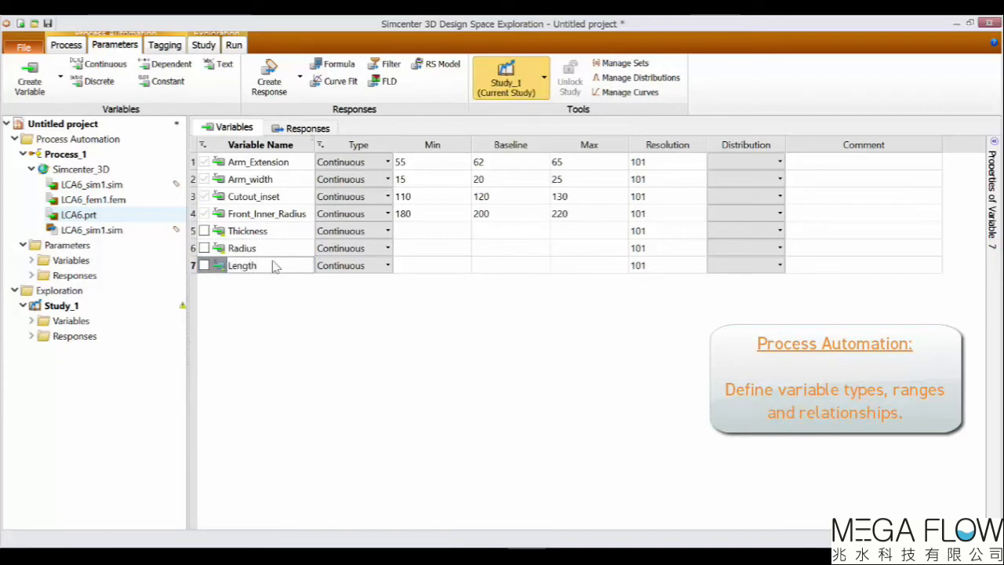
key("Return")
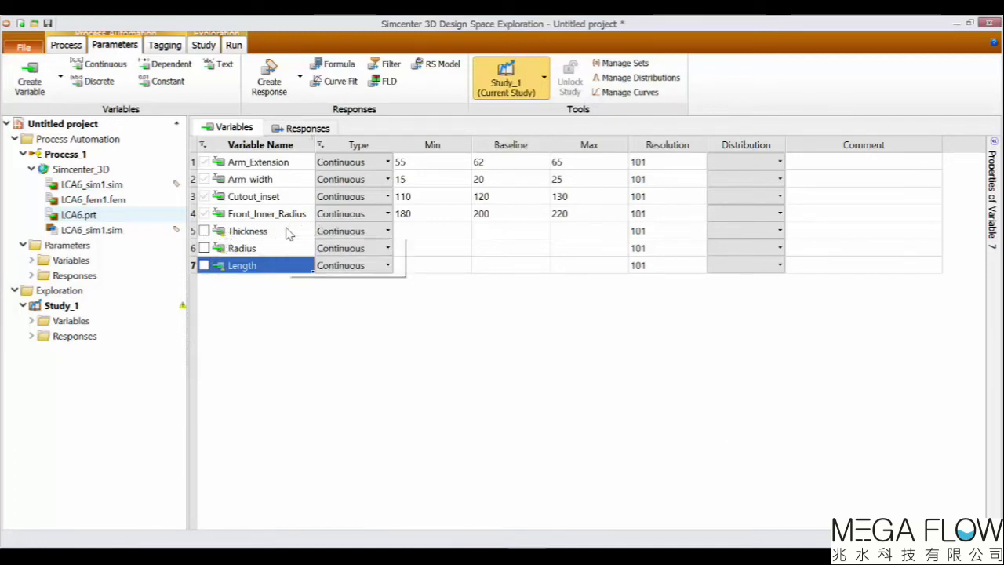
Change the Thickness variable's type to Discrete.
left_click(288, 232)
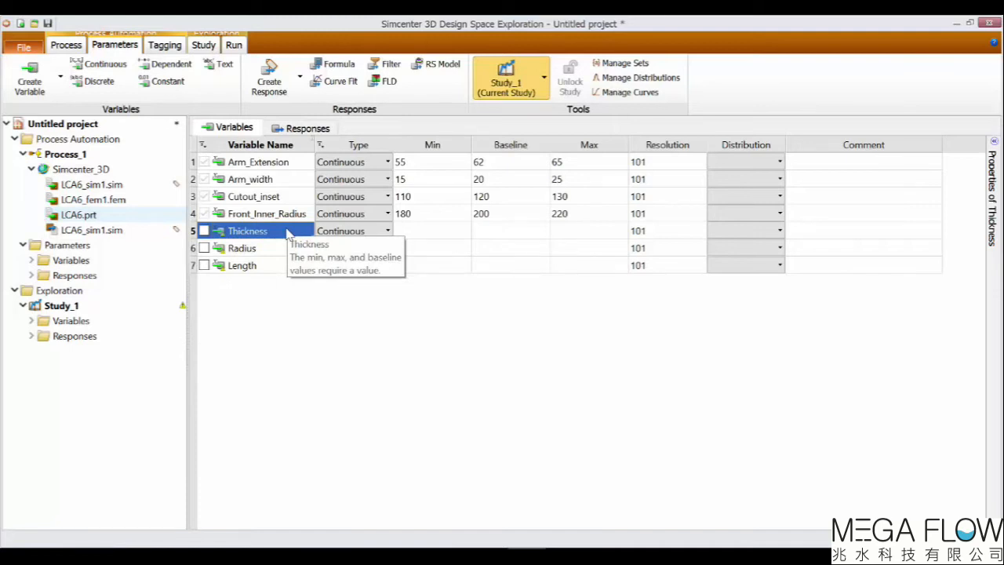
left_click(387, 232)
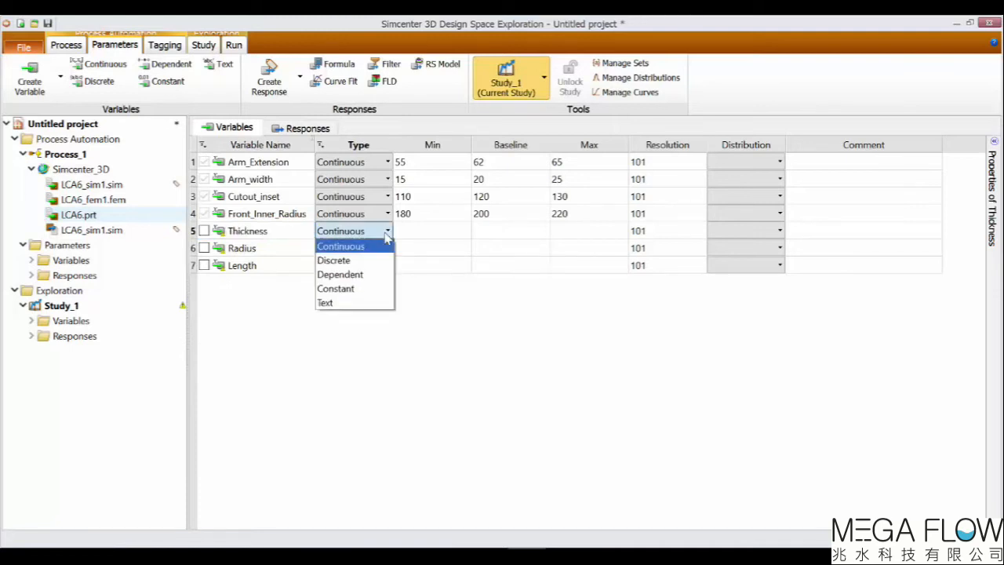
left_click(383, 261)
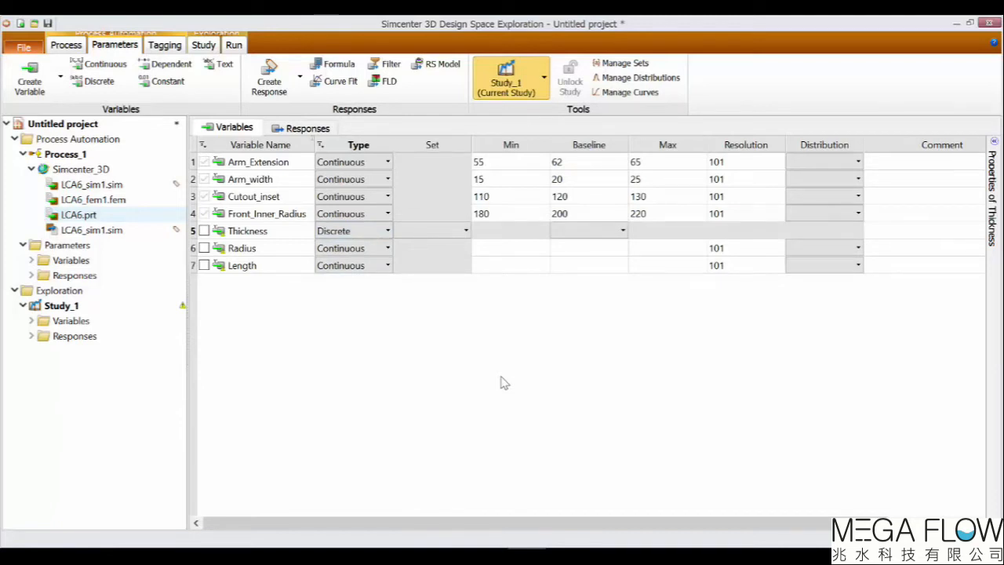
Create a new ordered set containing the values 2, 2.5 and 3.
left_click(640, 65)
left_click_drag(667, 52, 693, 70)
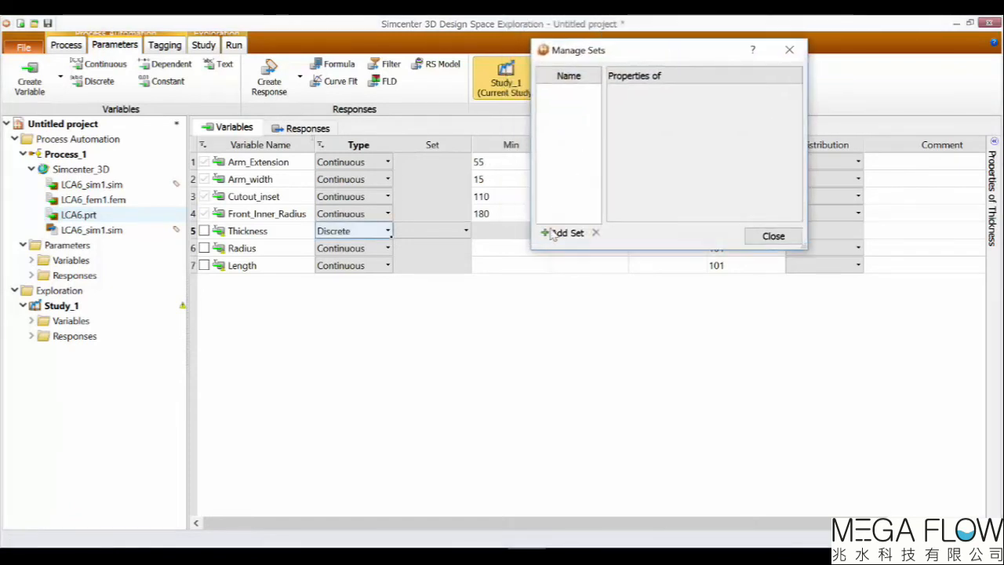
left_click(565, 233)
left_click(755, 209)
left_click(755, 209)
left_click(755, 209)
left_click(649, 131)
type("2")
left_click(645, 148)
type("2.5")
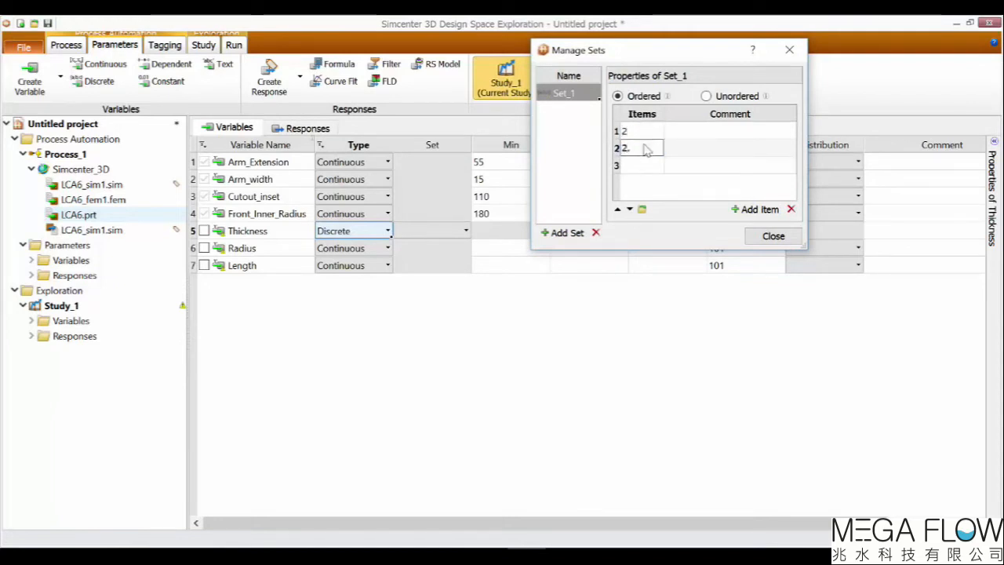
left_click(645, 166)
type("3")
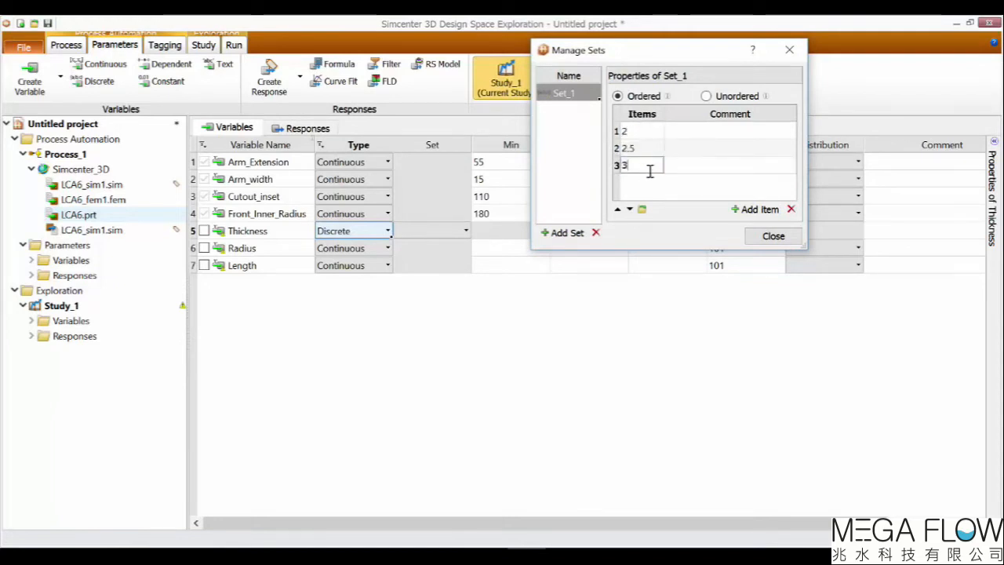
left_click(774, 236)
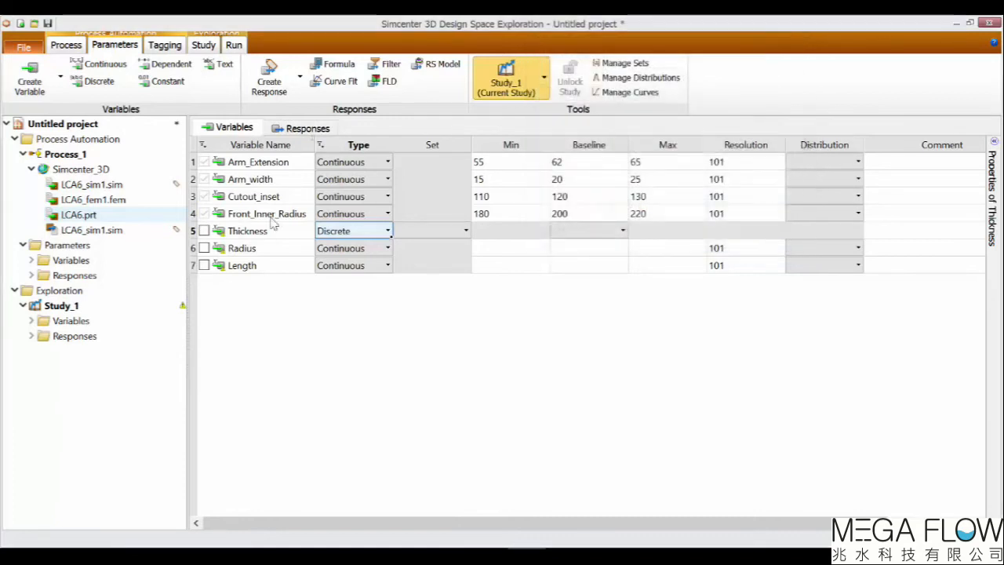
Assign the new set to the Thickness variable, keeping its baseline at 2.
left_click(466, 231)
left_click(422, 247)
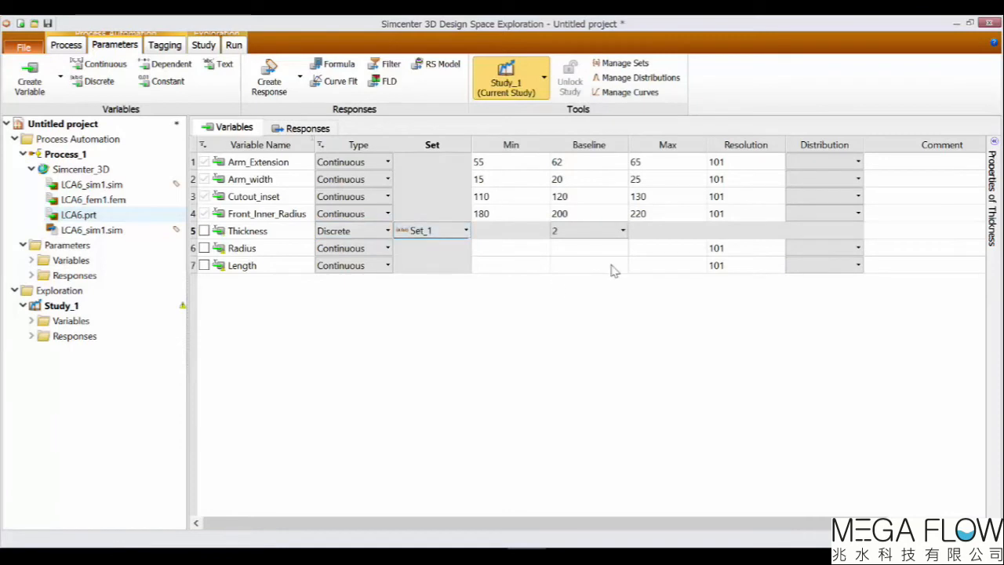
left_click(622, 231)
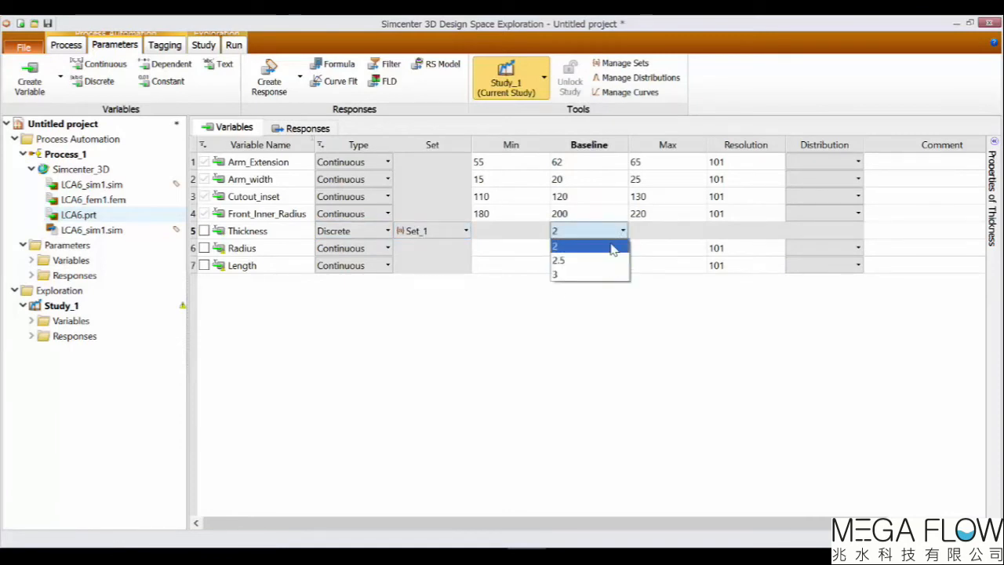
left_click(611, 313)
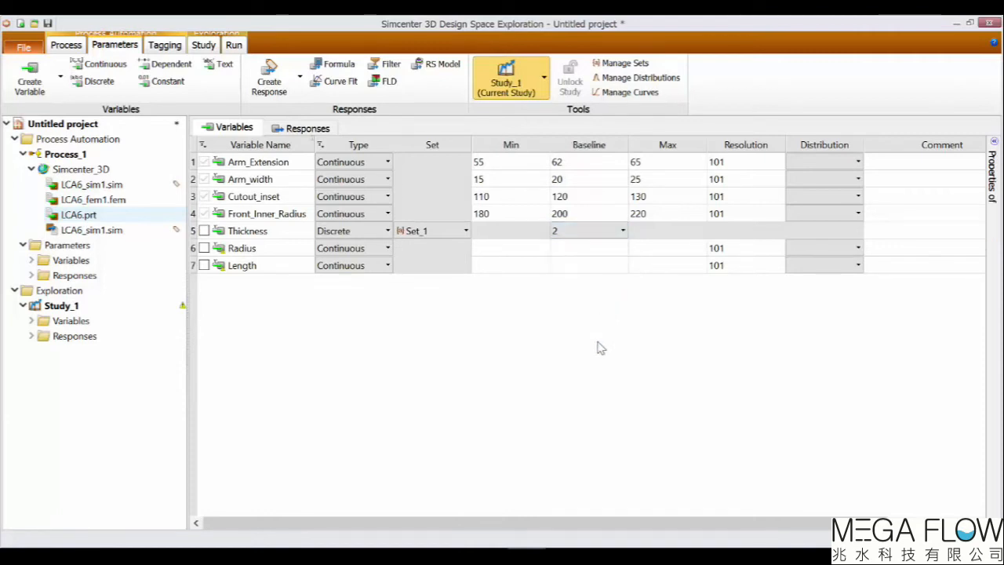
Make Radius a dependent variable with the formula 3*Arm_Extension and apply it.
left_click(386, 248)
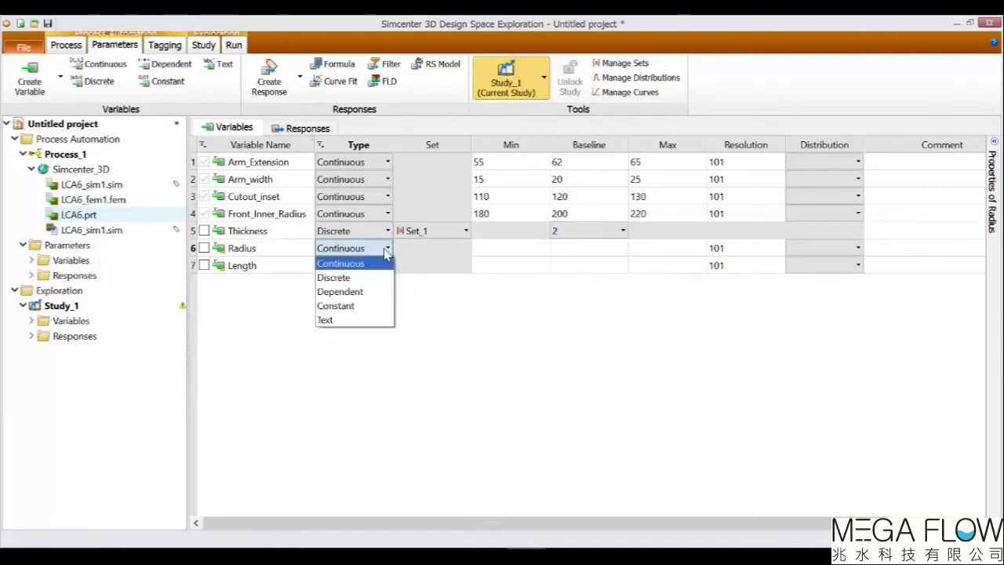
left_click(375, 289)
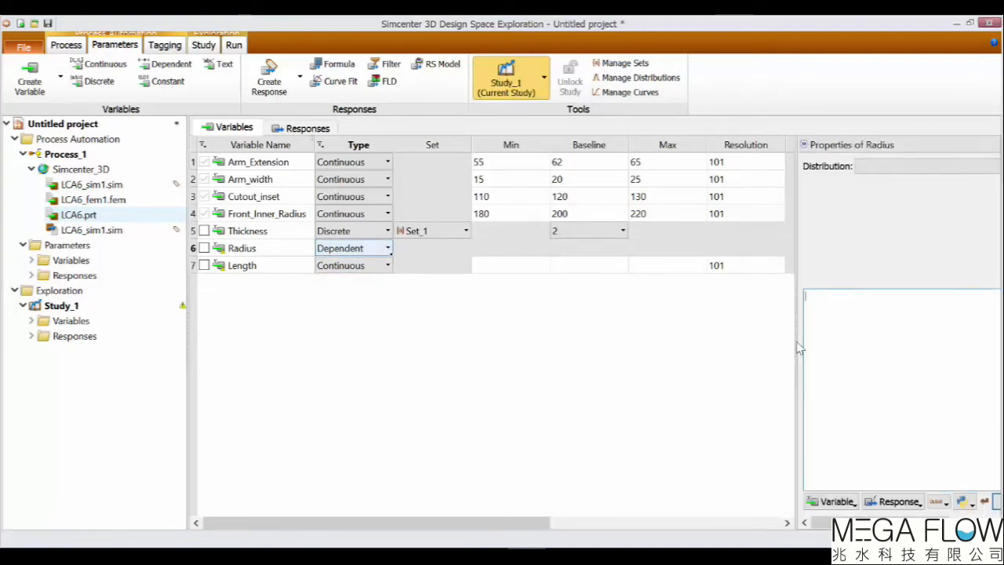
left_click_drag(798, 348, 742, 344)
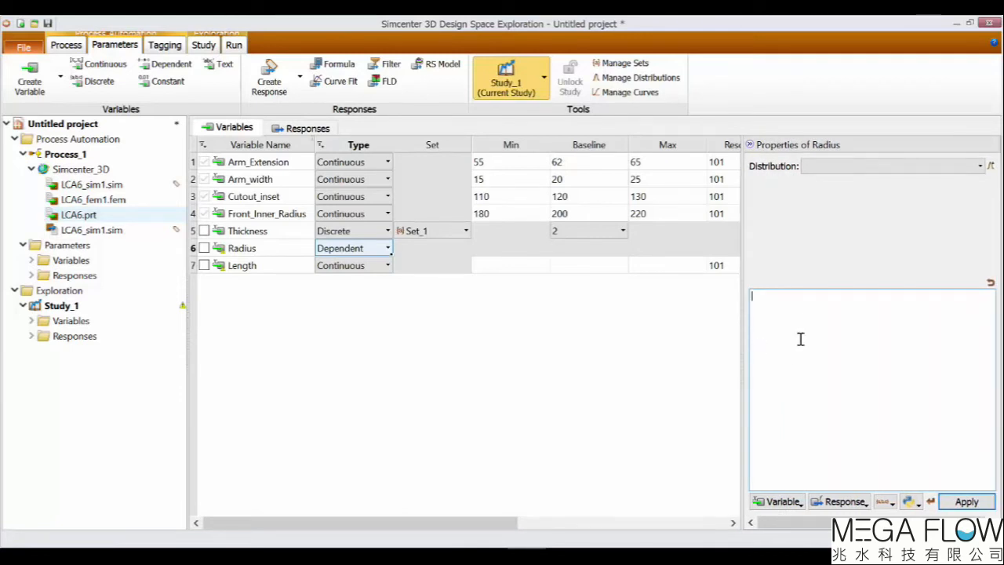
type("3*")
left_click(800, 502)
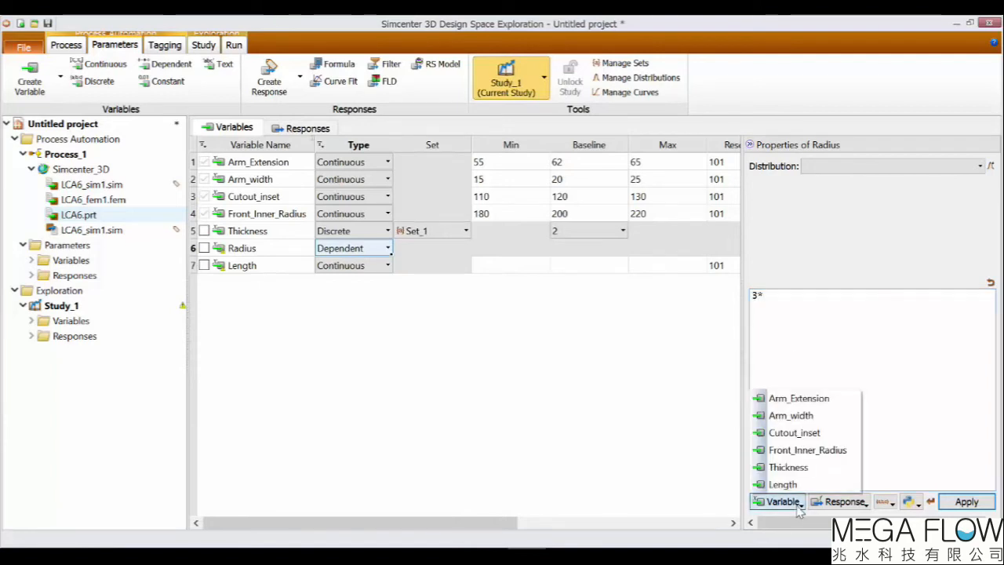
left_click(799, 399)
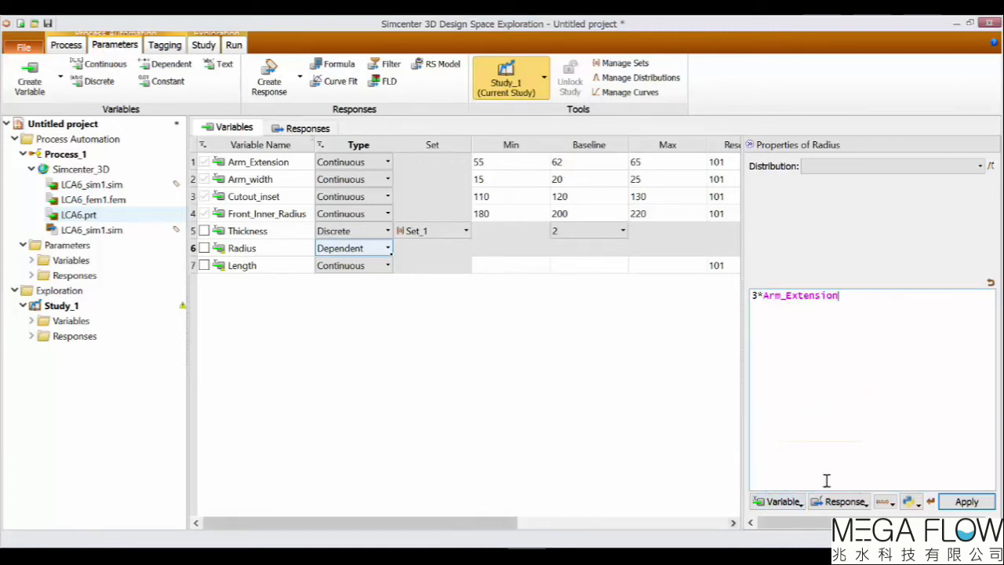
left_click(974, 502)
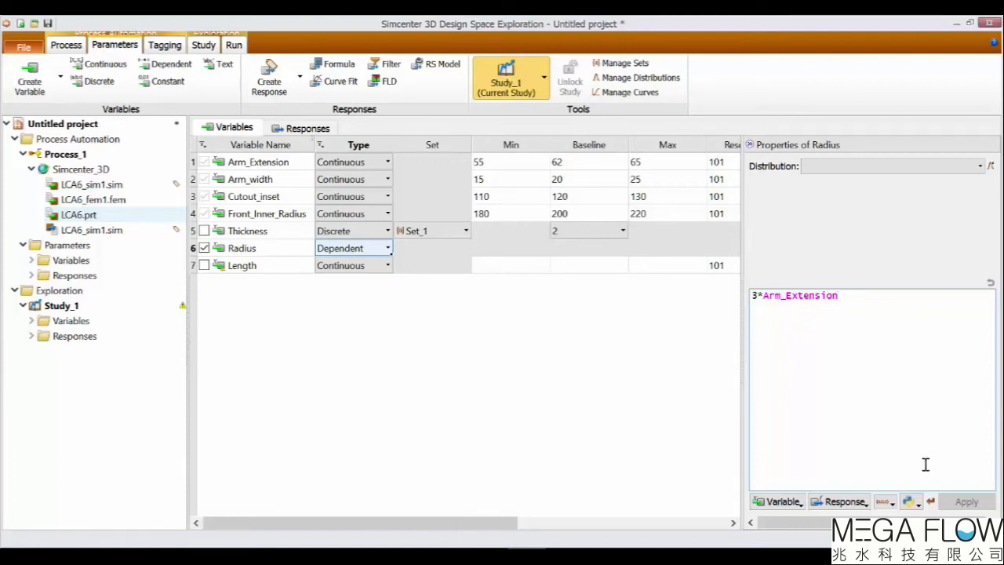
left_click(917, 503)
left_click(916, 506)
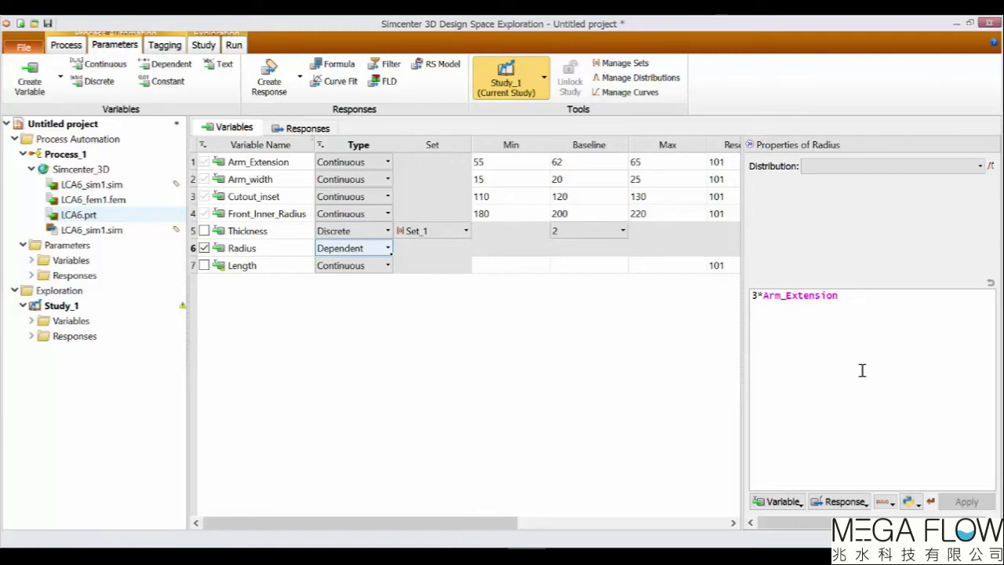
Make Length a constant variable with a value of 10.
left_click(387, 266)
left_click(380, 324)
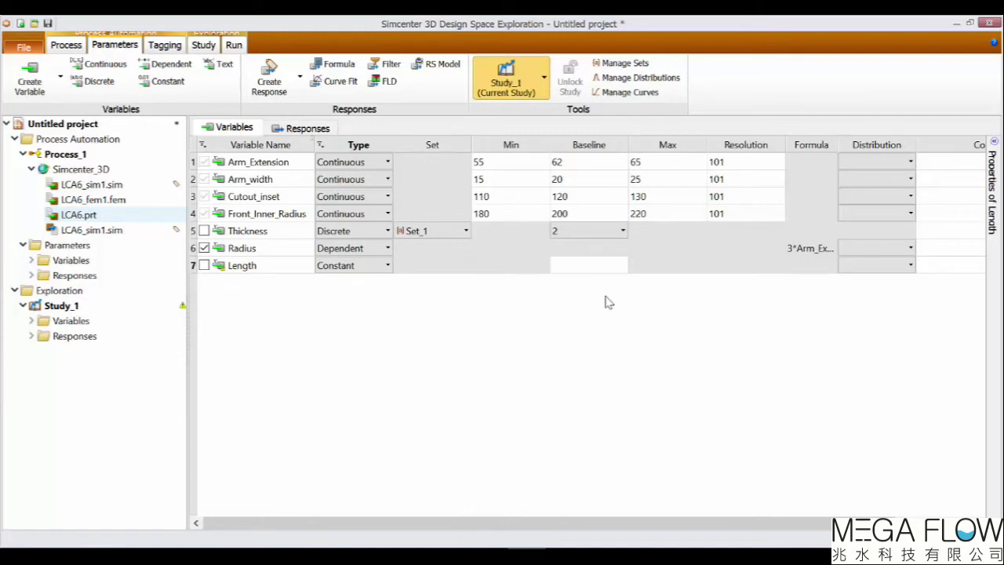
left_click(605, 267)
type("10")
left_click(595, 364)
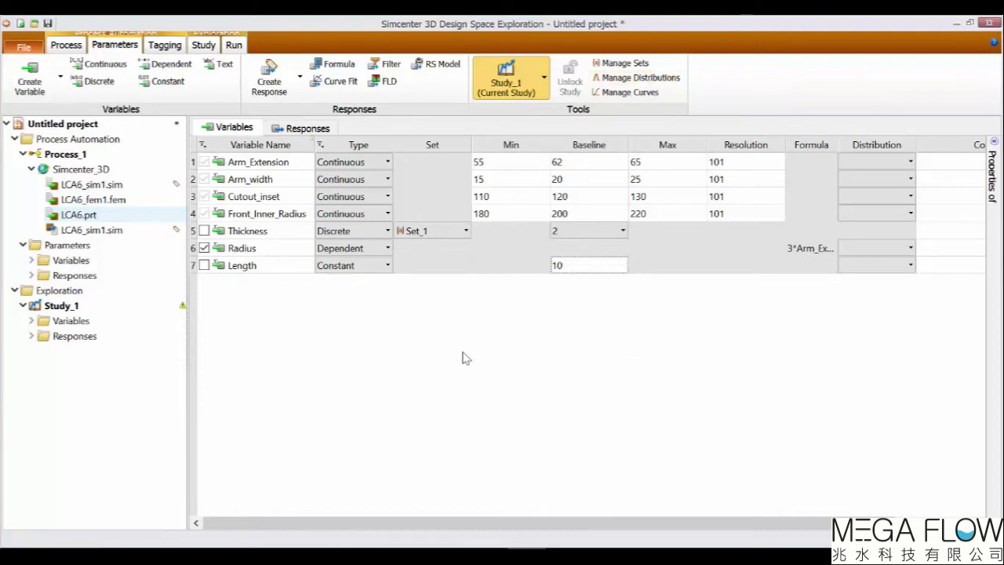
Open the responses table and add four new tagged responses.
left_click(305, 129)
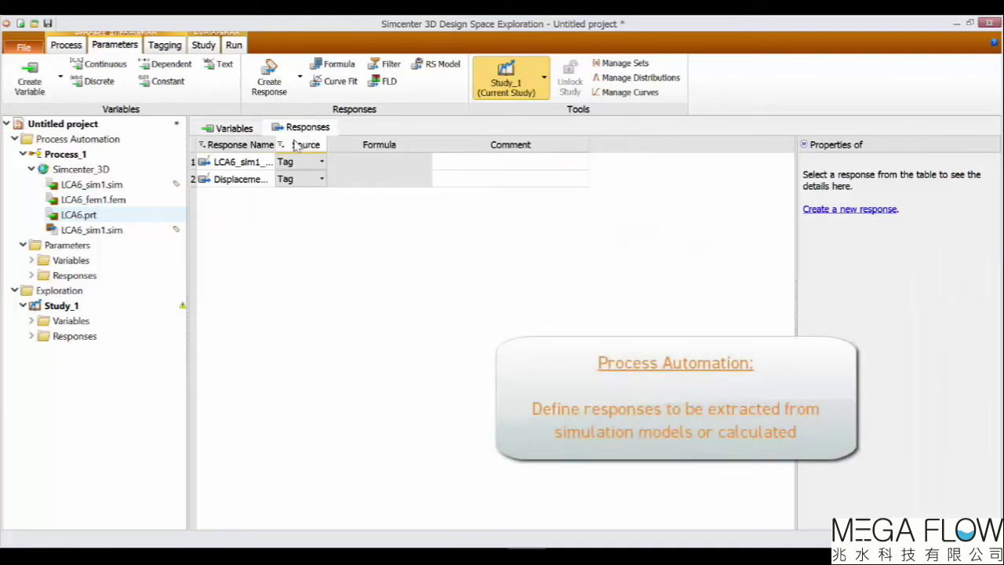
left_click_drag(276, 139, 370, 143)
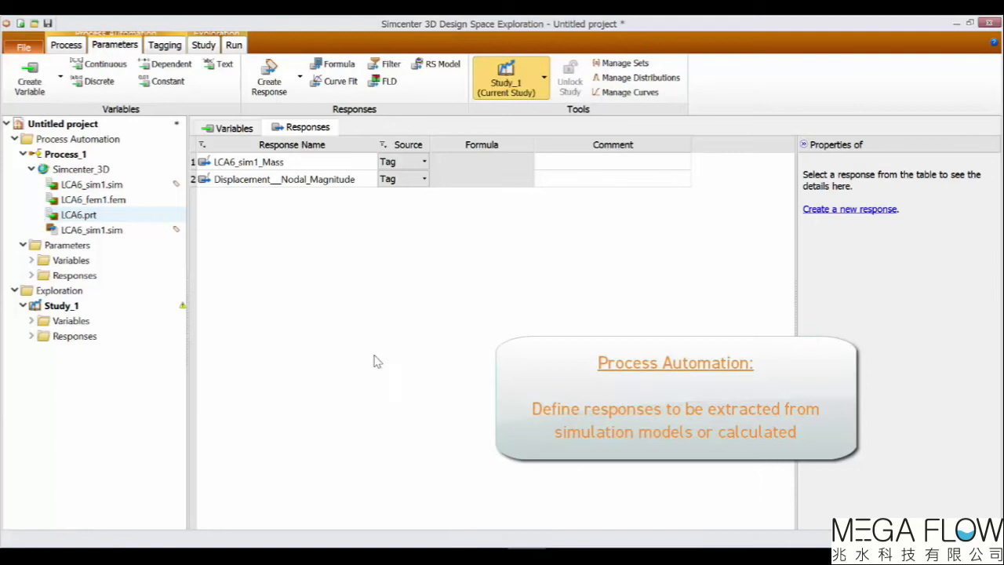
left_click(271, 84)
left_click(271, 83)
left_click(272, 82)
left_click(273, 83)
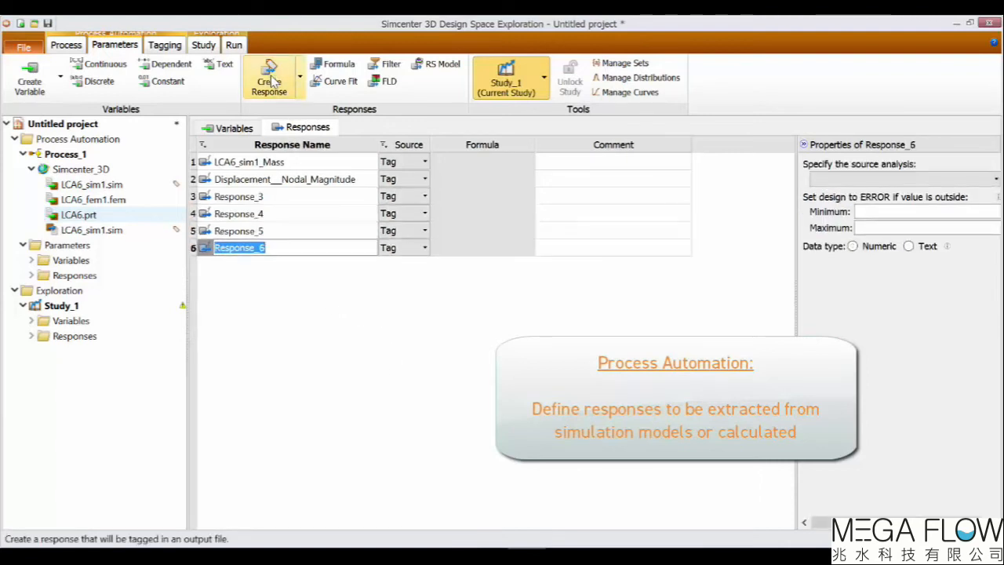
Rename the first new response to Max_Stress.
left_click(292, 309)
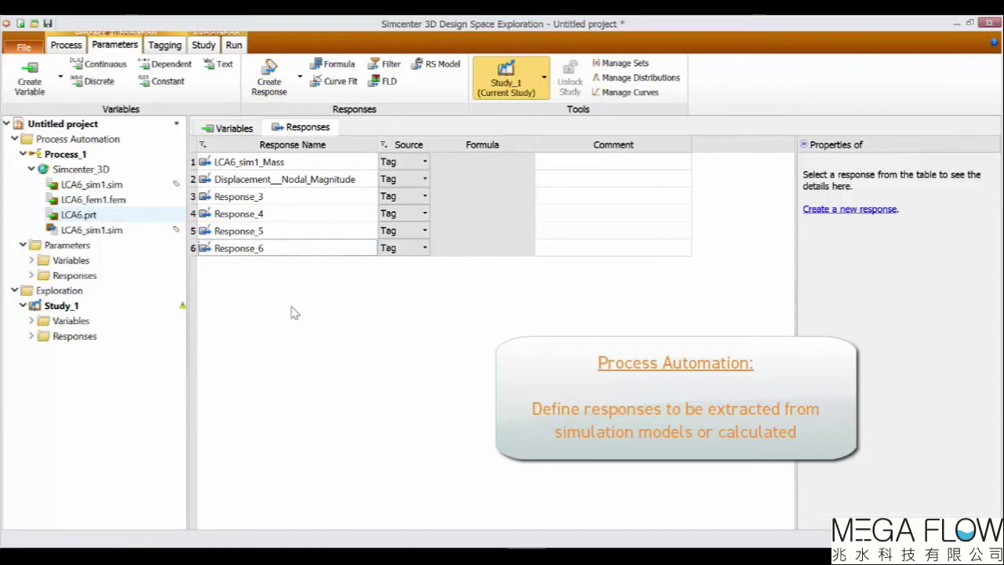
left_click(296, 202)
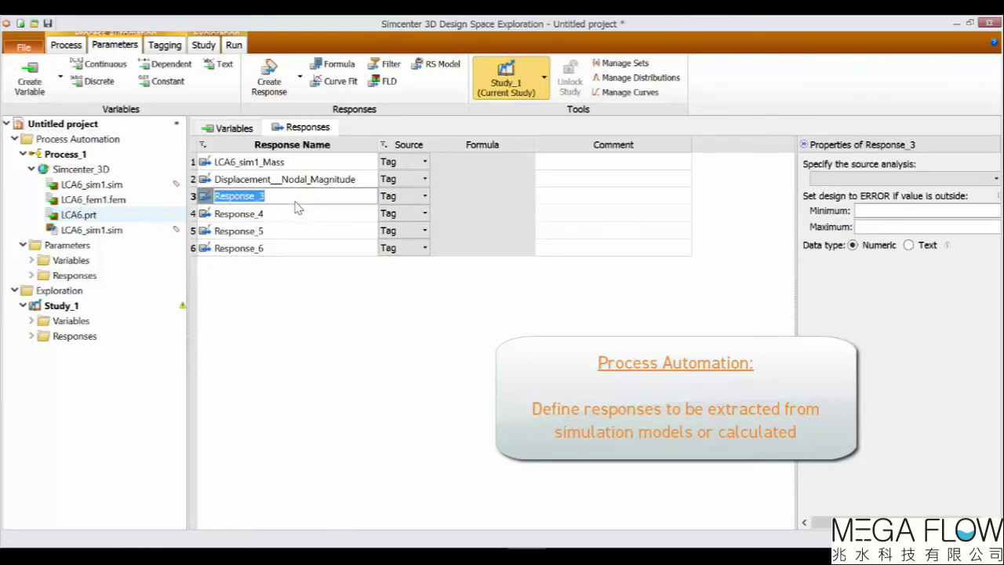
type("Max_Stress")
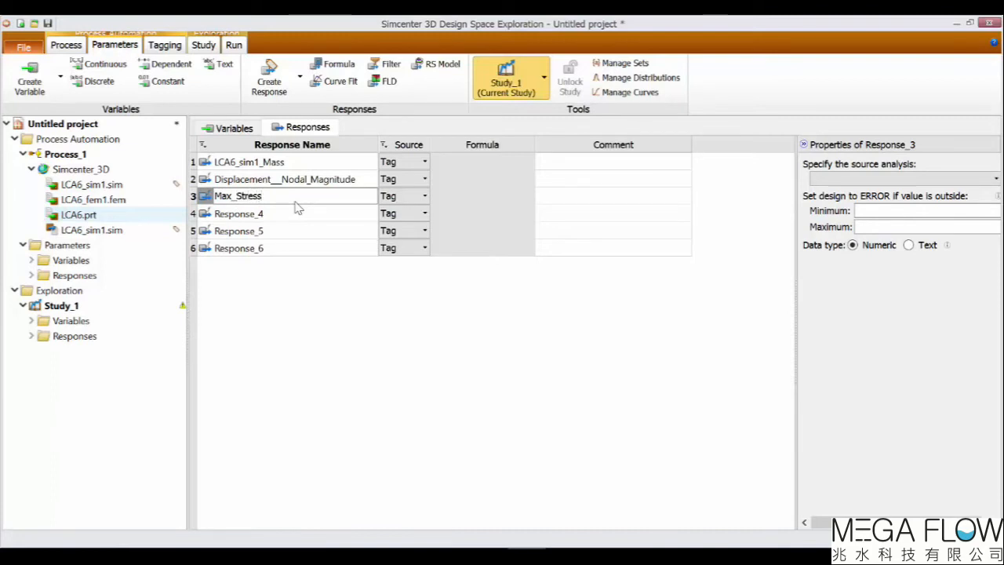
left_click(321, 295)
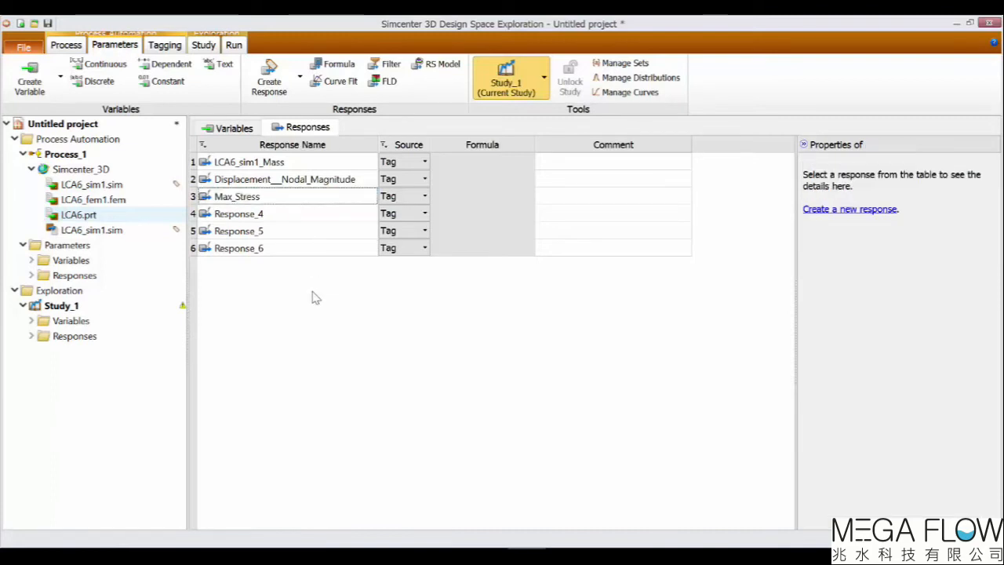
Rename the fourth and fifth new responses to Factor_of_Safety and Acoustic_Power.
double_click(291, 217)
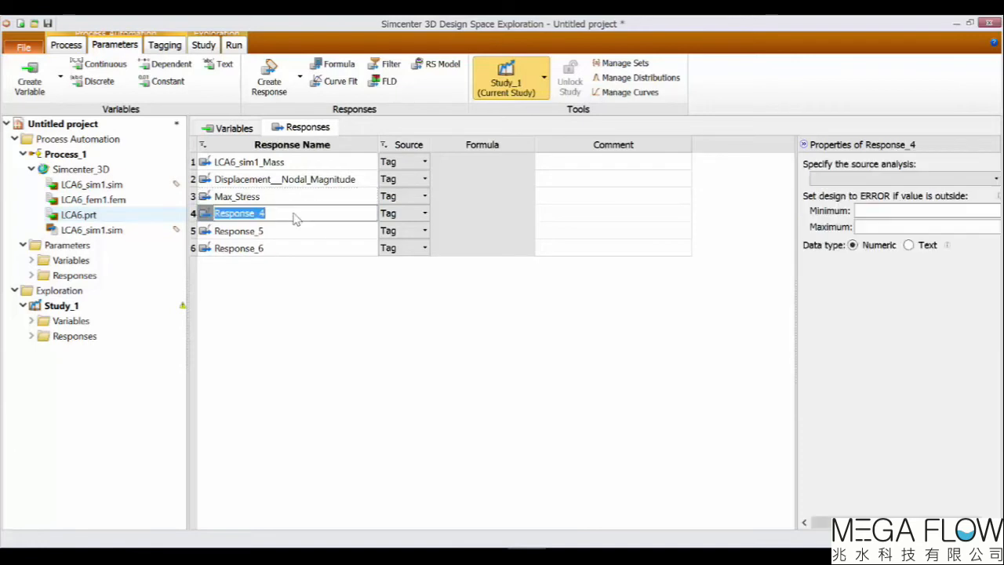
type("Factor")
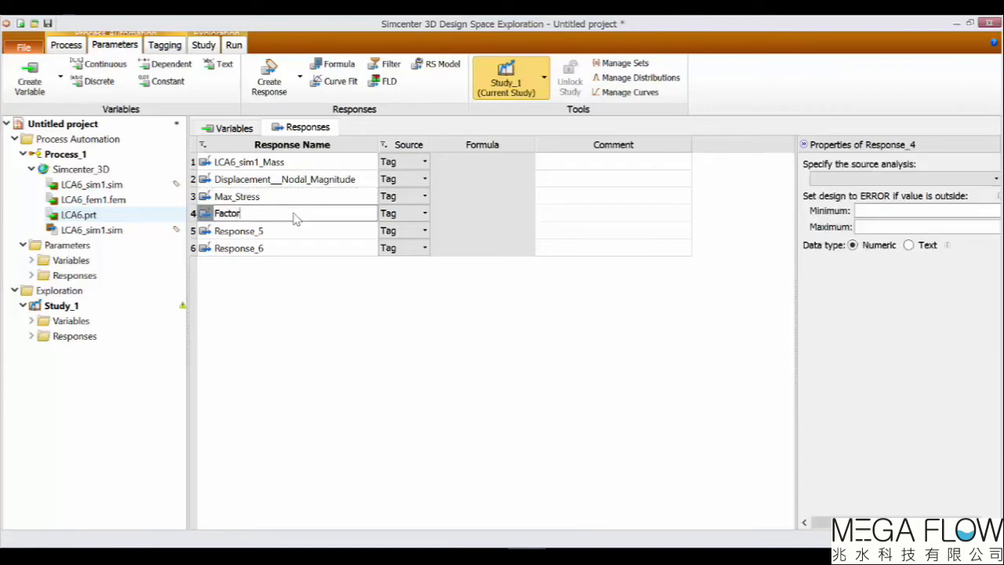
type("_of_Safety")
left_click(297, 233)
type("Acousti")
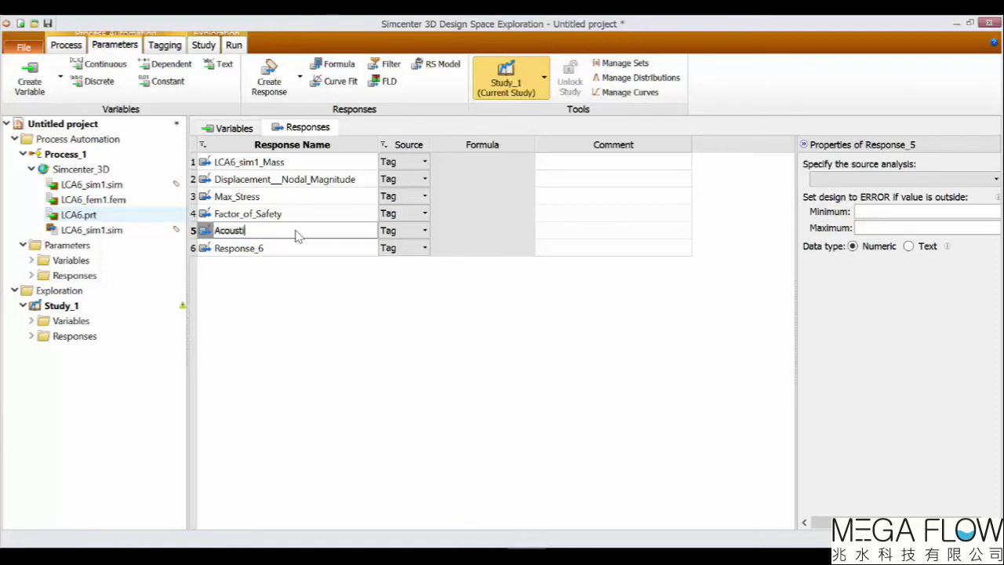
type("c_Power")
left_click(265, 327)
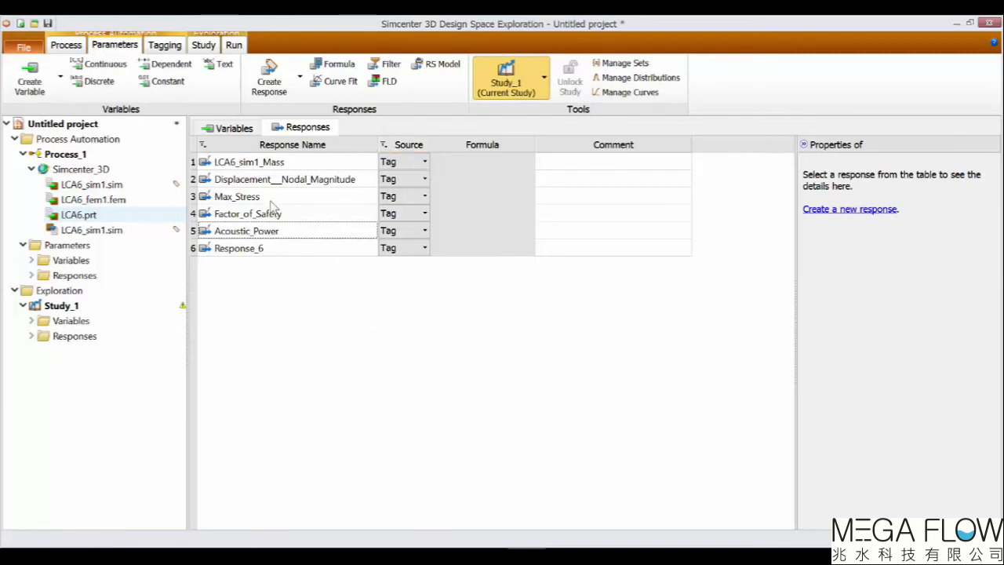
Make Factor_of_Safety a formula response with the formula 250/Max_Stress and apply it.
left_click(424, 214)
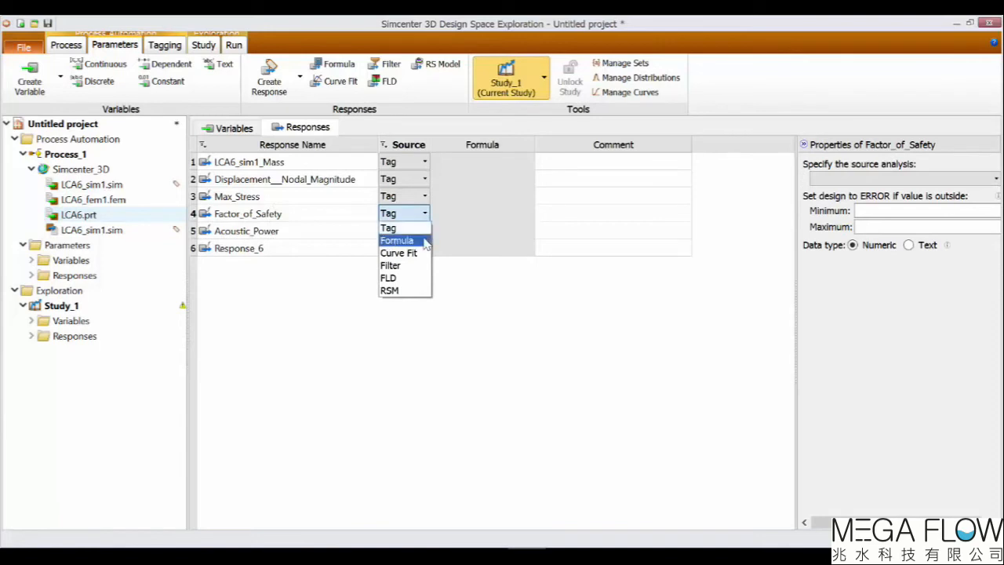
left_click(397, 240)
left_click_drag(796, 359, 732, 361)
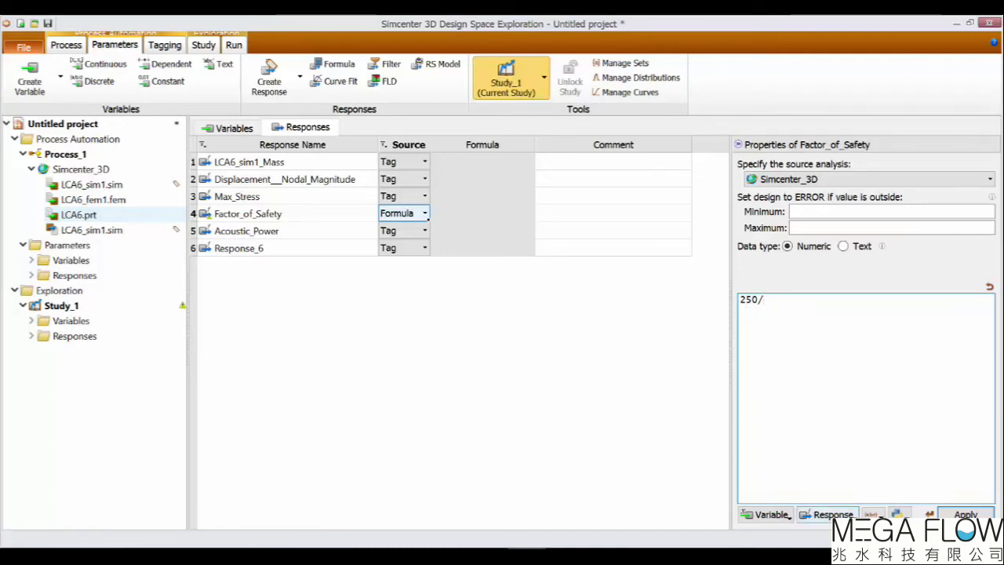
left_click(828, 514)
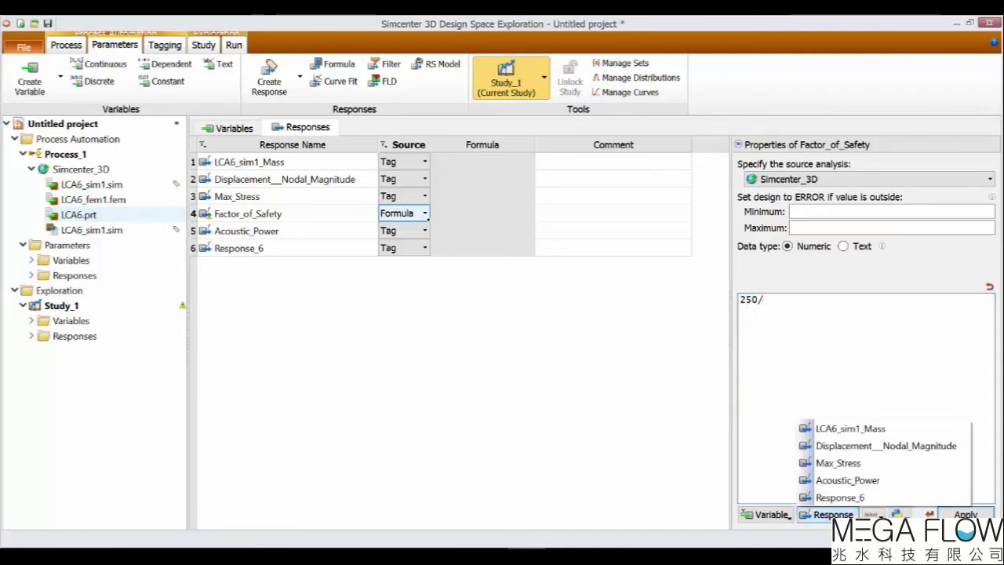
left_click(838, 462)
left_click(966, 514)
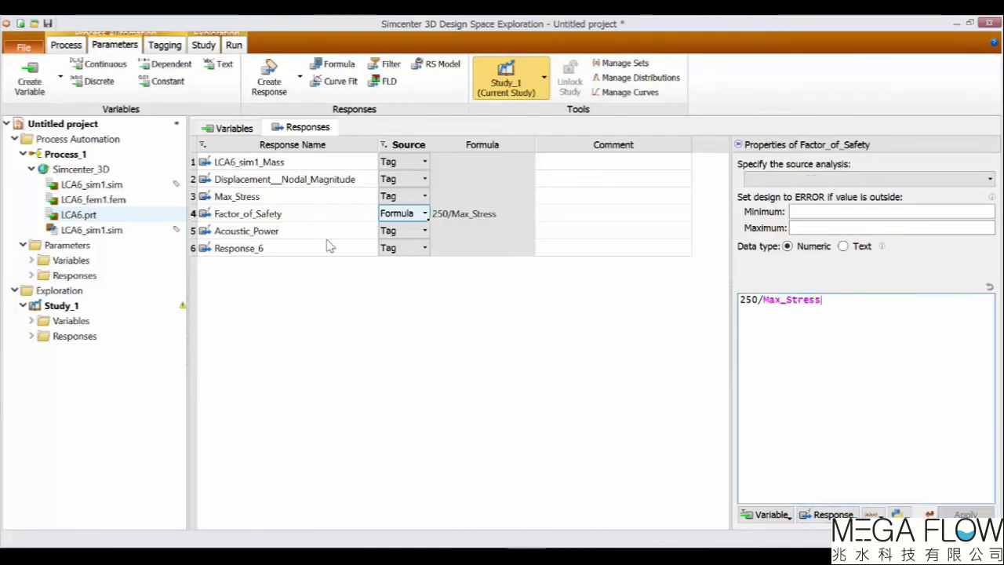
Set the Acoustic_Power response's source to Curve Fit.
left_click(369, 235)
left_click(425, 232)
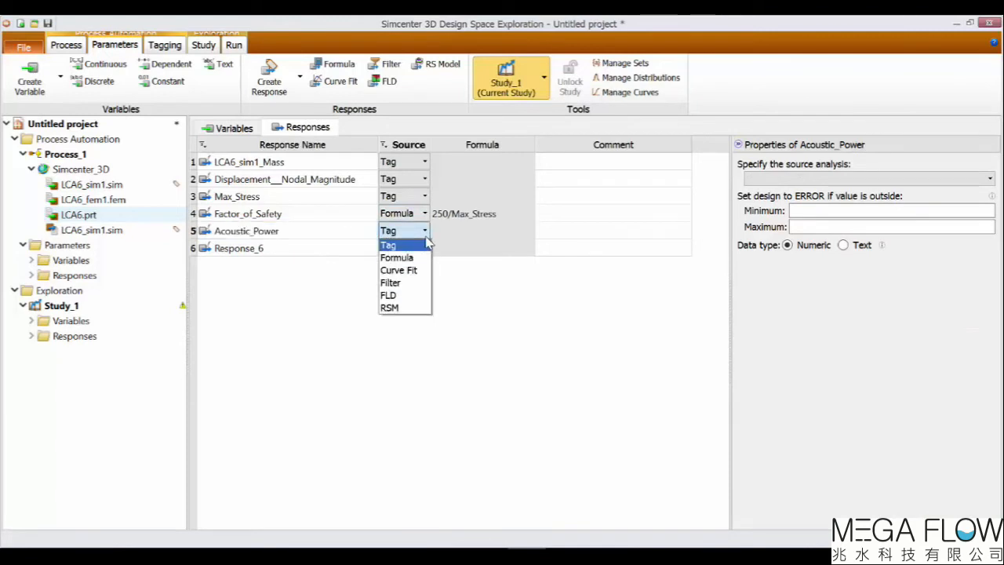
left_click(421, 273)
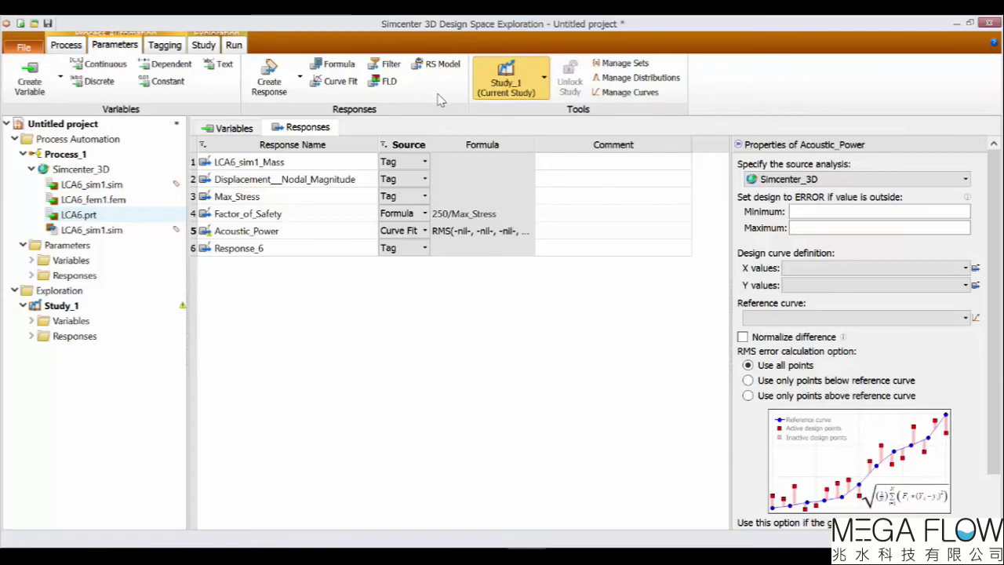
Review the variables table and return to the responses table.
left_click(246, 129)
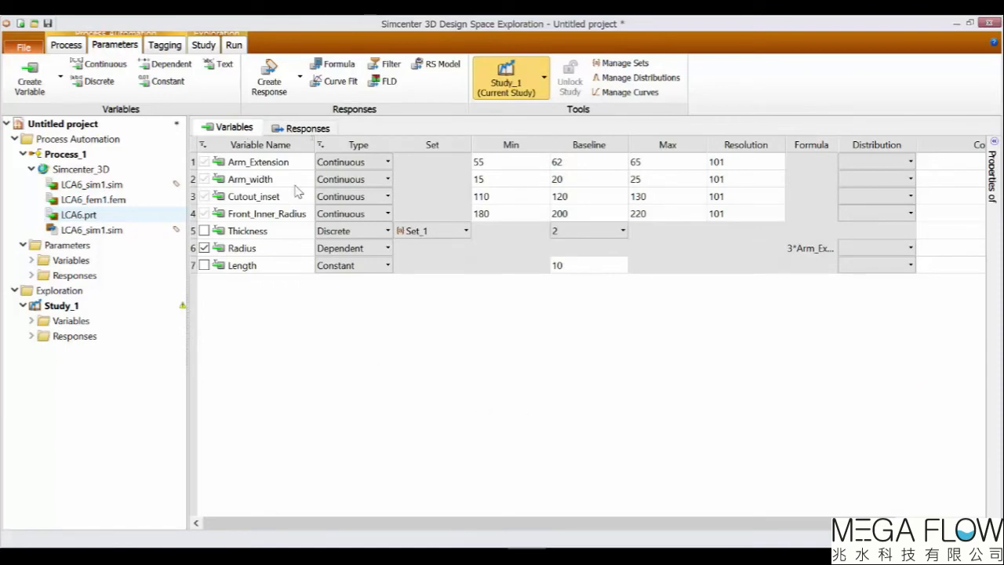
left_click(310, 130)
left_click(458, 396)
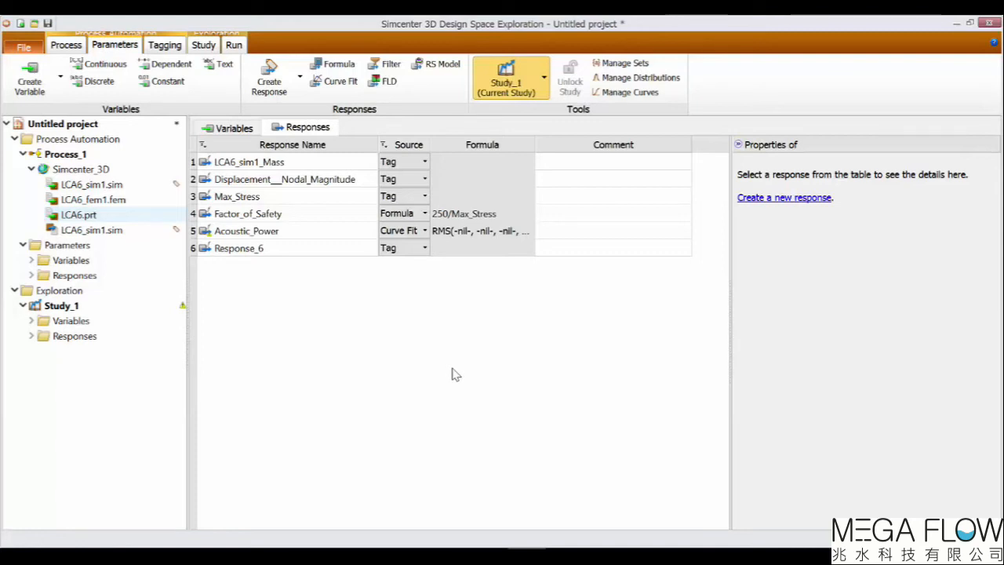
In tagging mode, open the input LCA6_sim1.sim file and tag its Web_thickness expression with the Thickness variable.
left_click(164, 45)
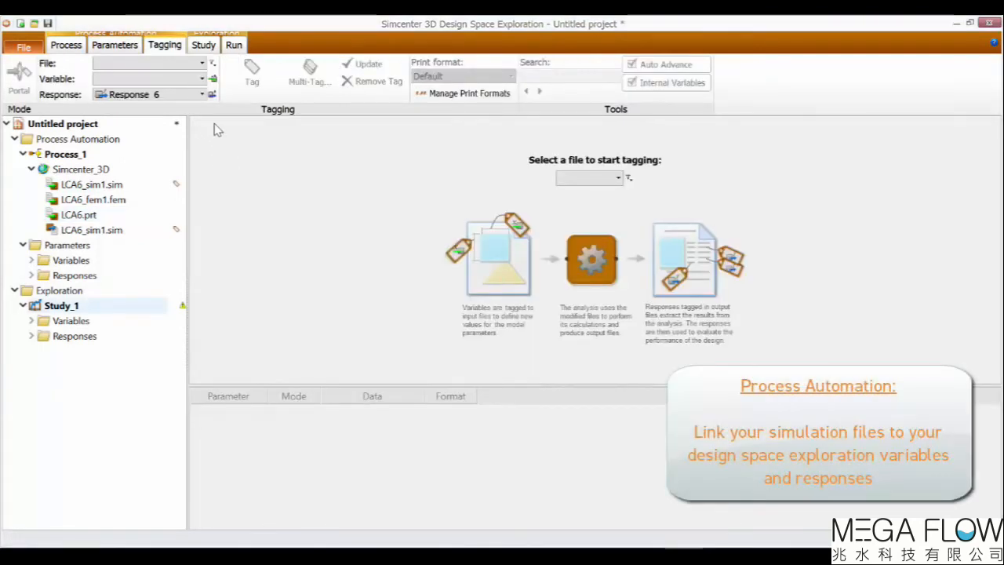
left_click(199, 69)
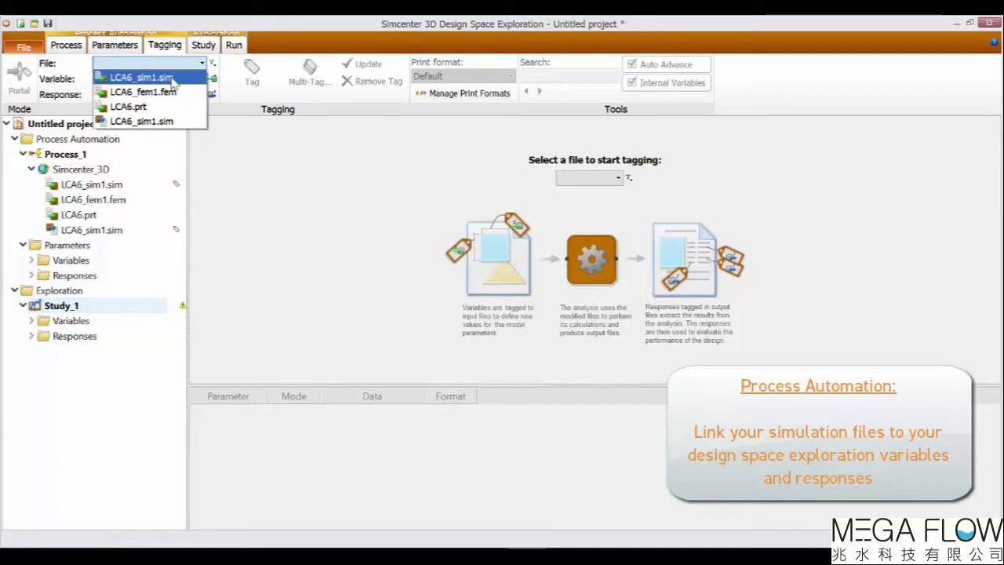
left_click(171, 79)
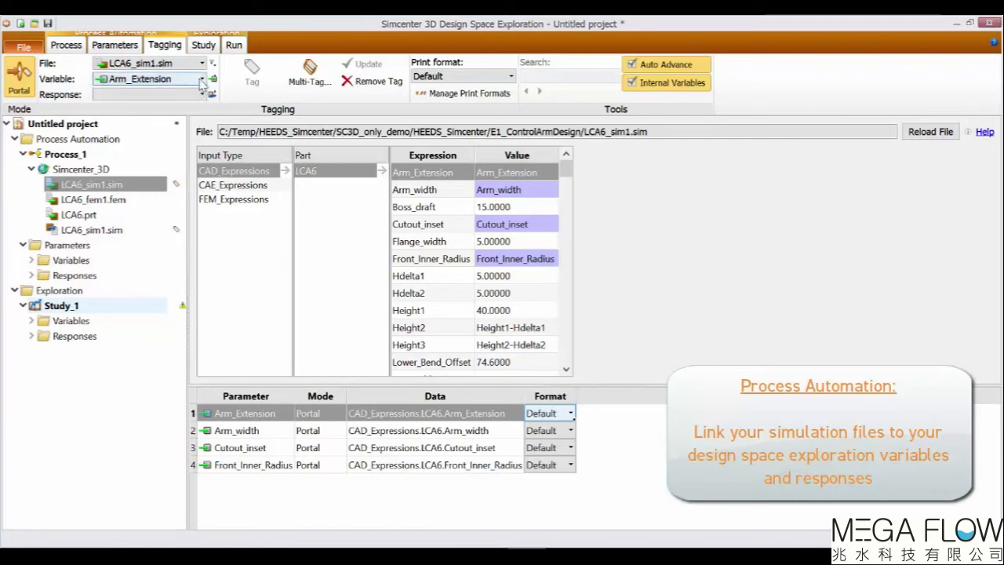
left_click(201, 83)
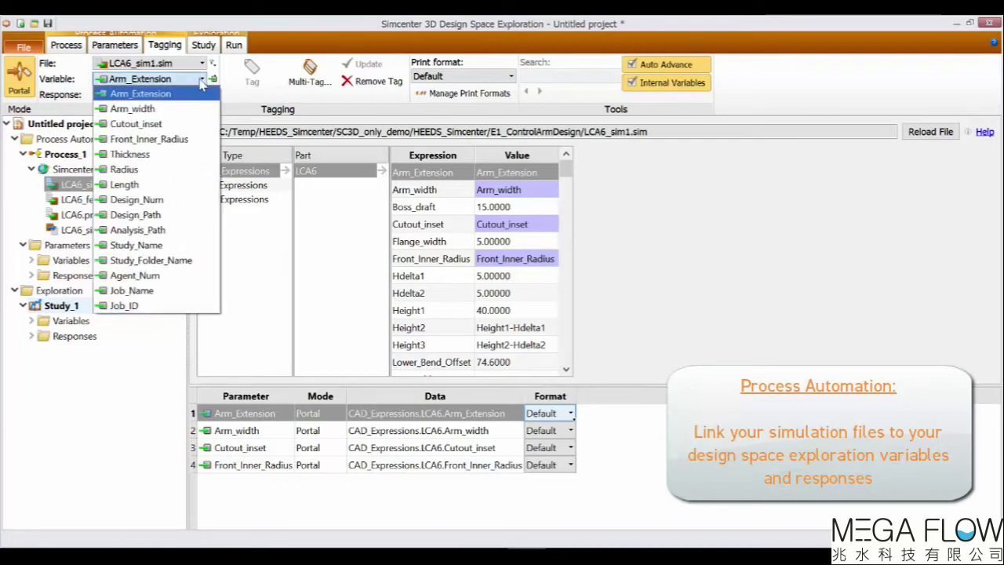
left_click(182, 154)
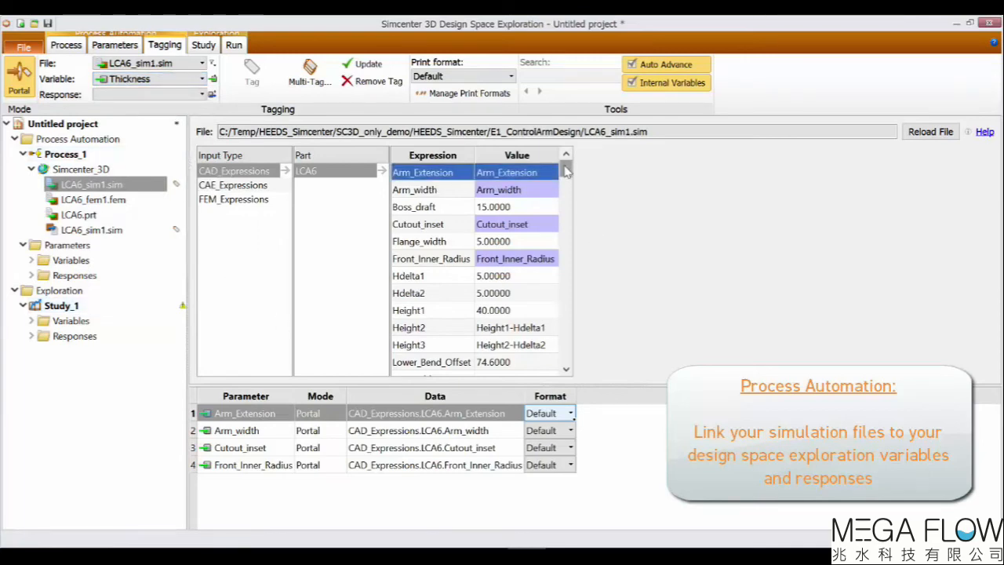
scroll(568, 176, "down", 1)
left_click_drag(568, 176, 571, 189)
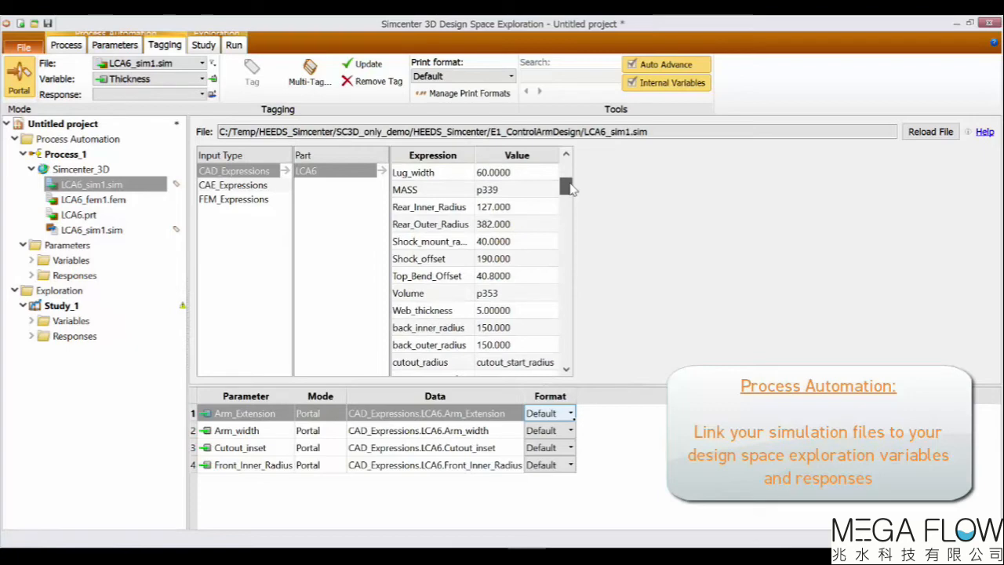
left_click(522, 313)
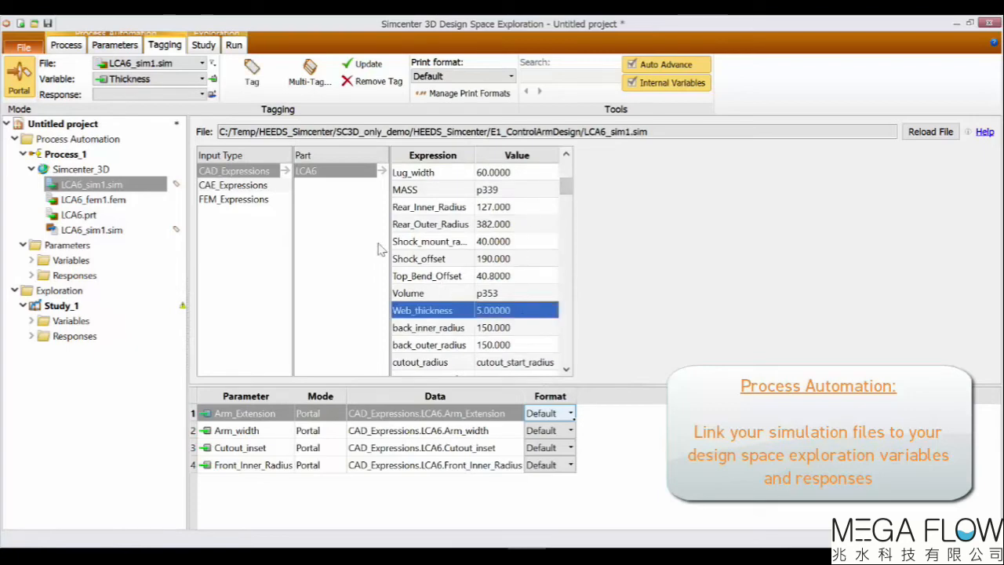
left_click(252, 72)
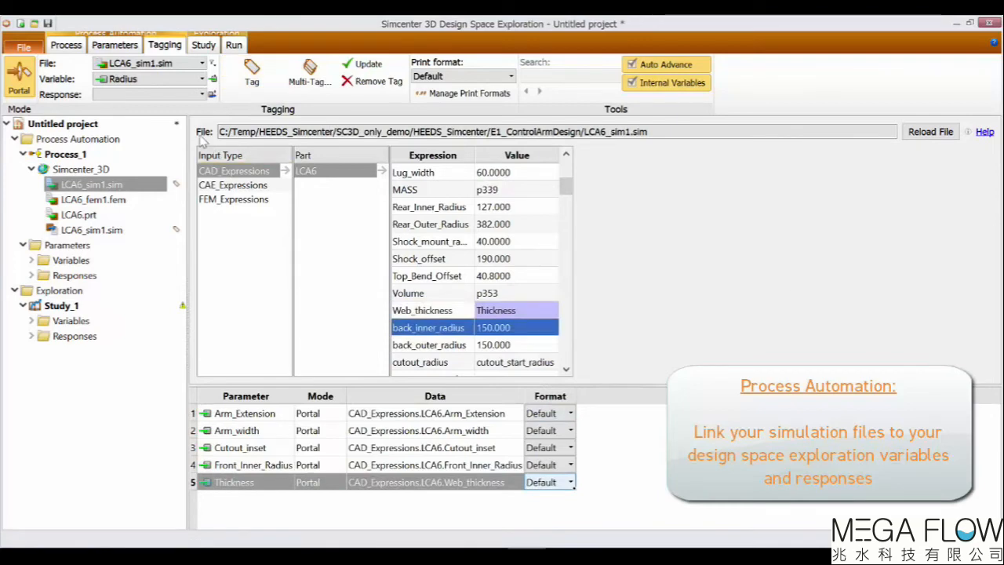
Tag the Rear_Inner_Radius expression with the Radius variable.
left_click(524, 211)
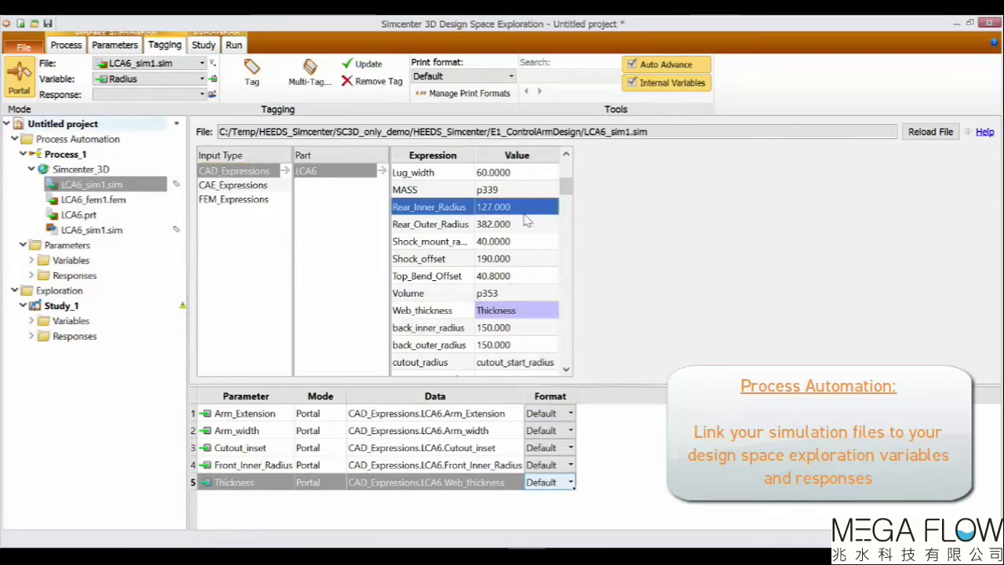
left_click(180, 82)
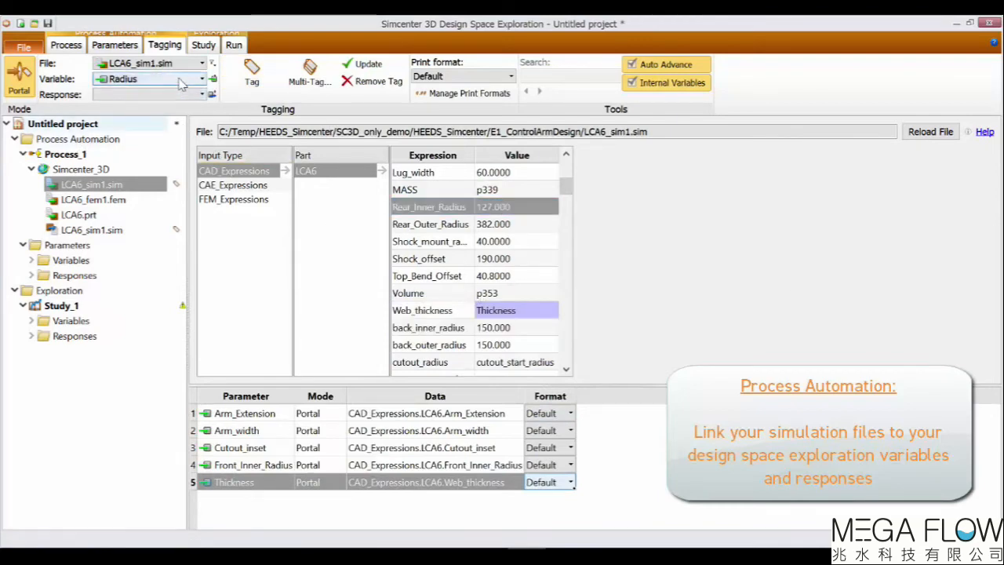
left_click(180, 82)
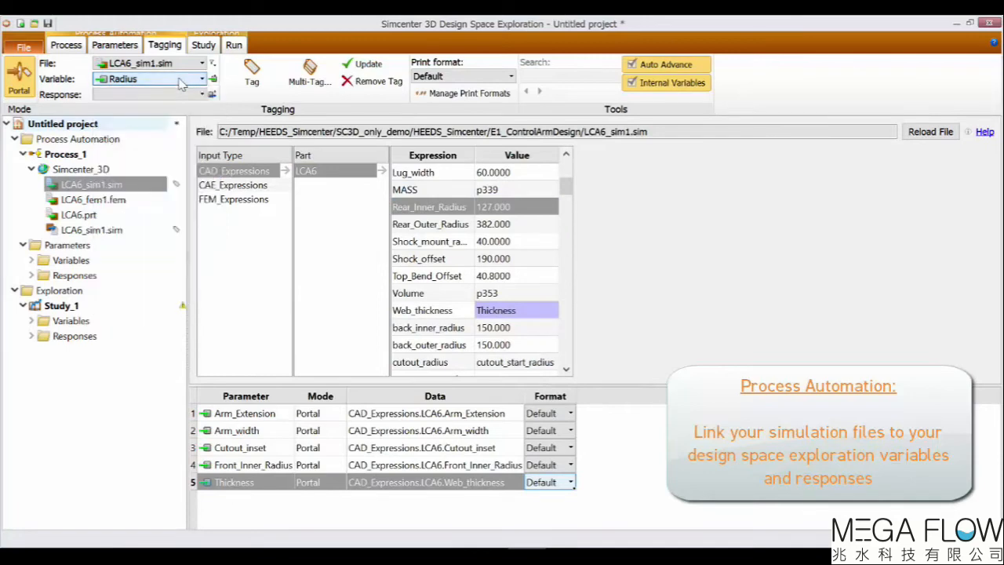
left_click(251, 75)
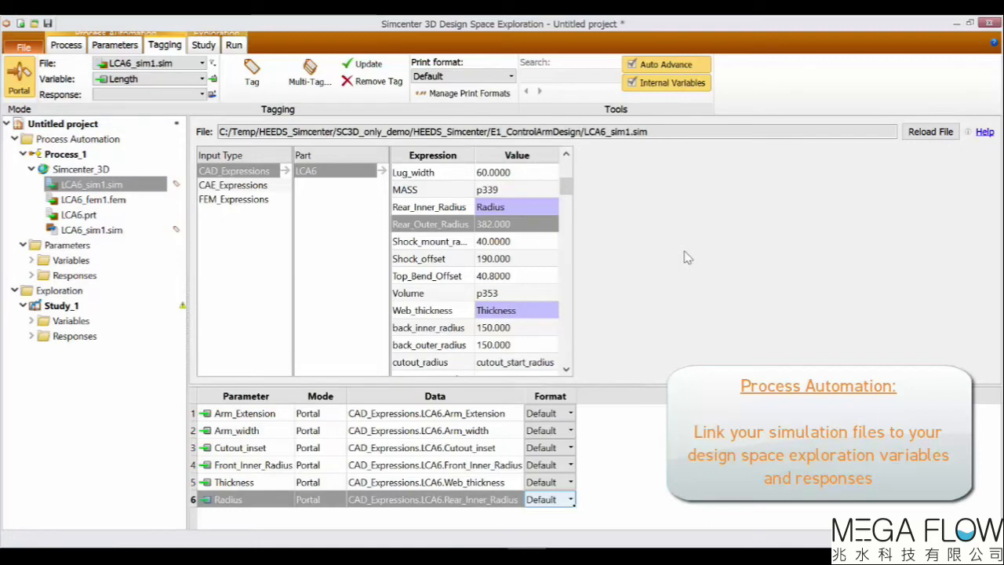
Open the output LCA6_sim1.sim file and set the nodal displacement magnitude response's filter to Max.
left_click(148, 65)
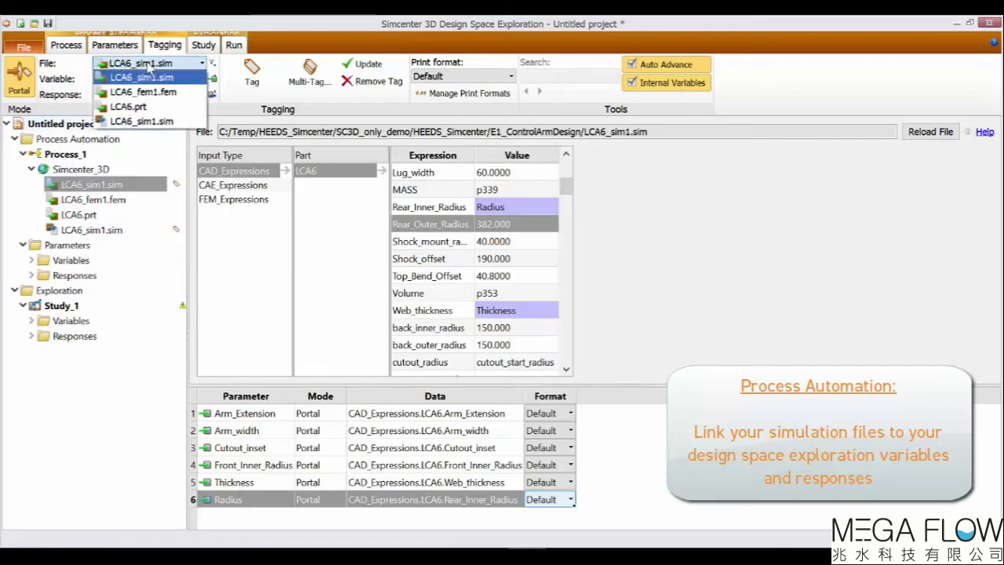
left_click(141, 121)
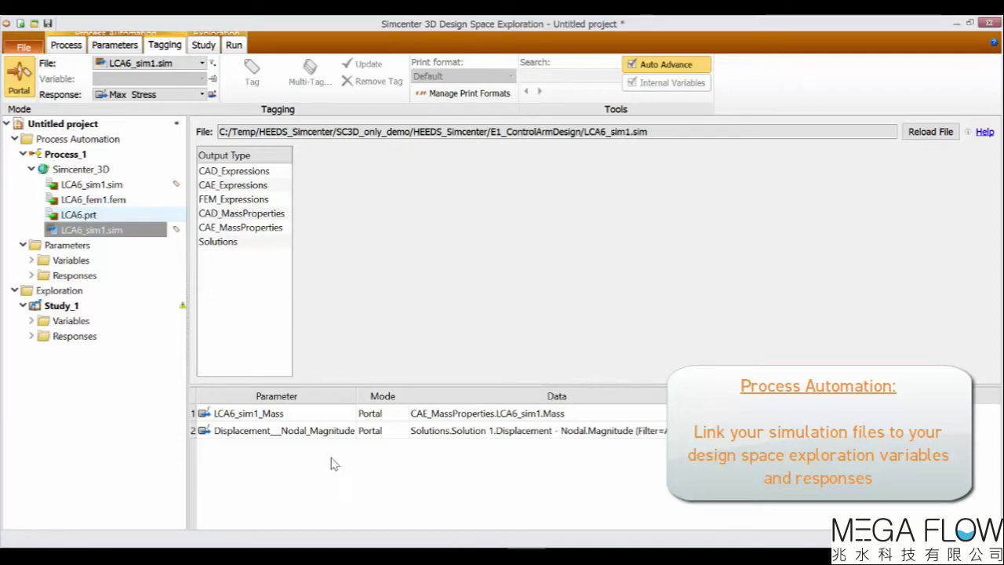
left_click(311, 417)
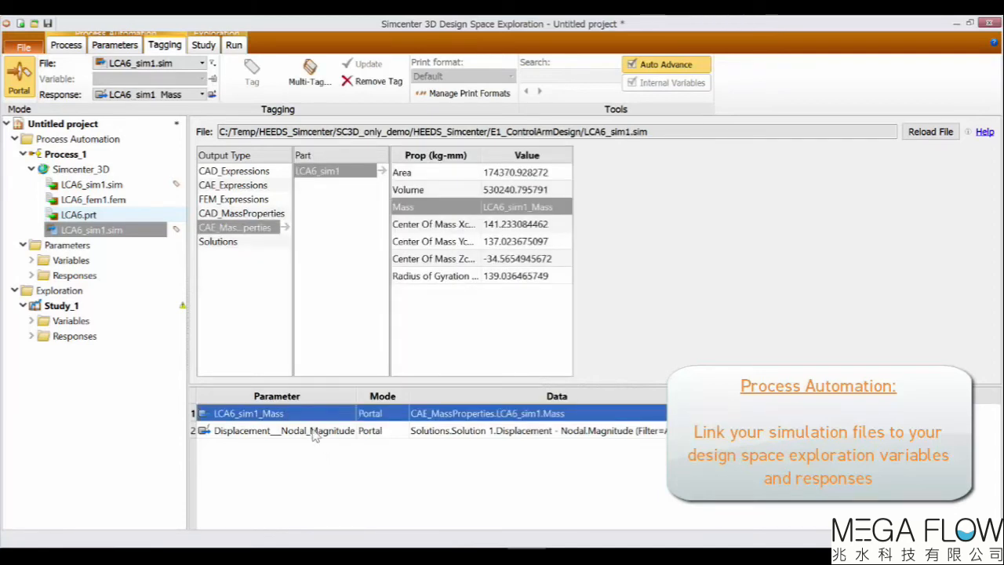
left_click(314, 433)
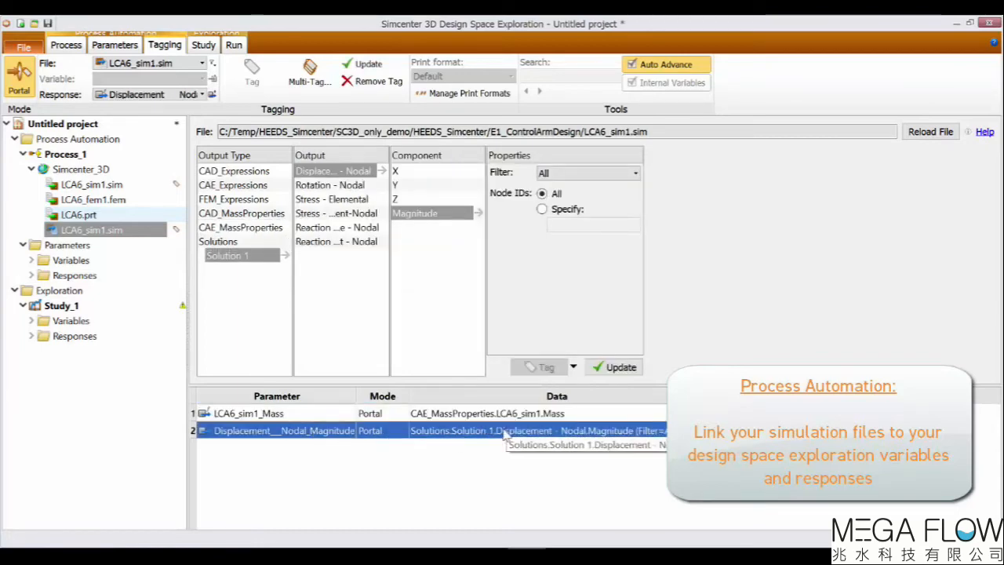
left_click(635, 173)
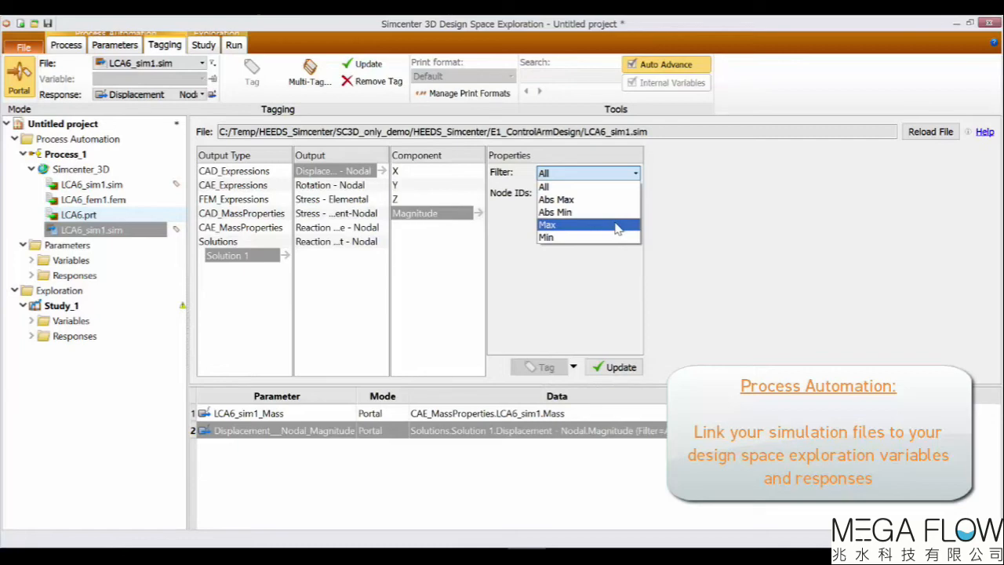
left_click(617, 226)
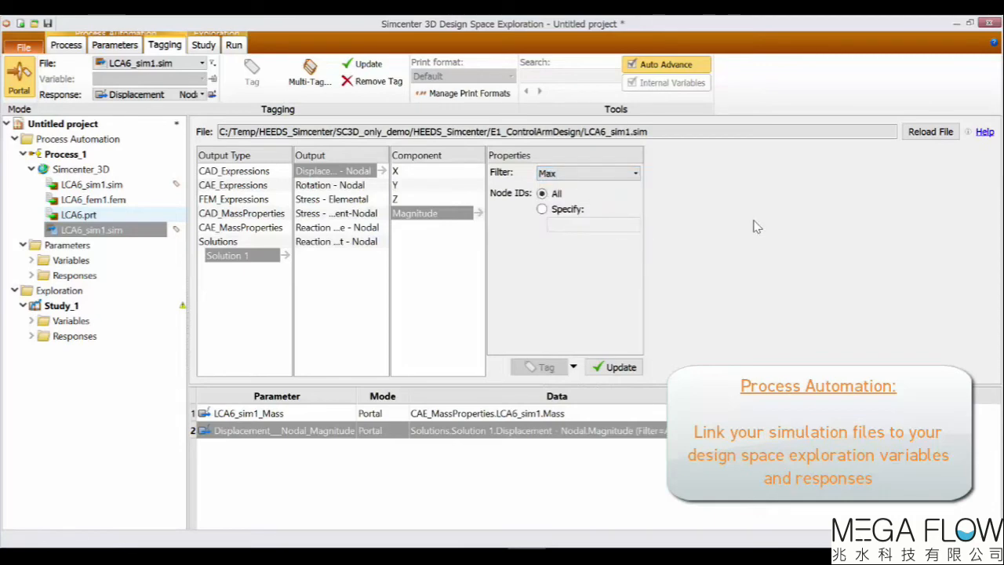
Tag the Max_Stress response to Solution 1's elemental Von-Mises stress with the Max filter.
left_click(189, 95)
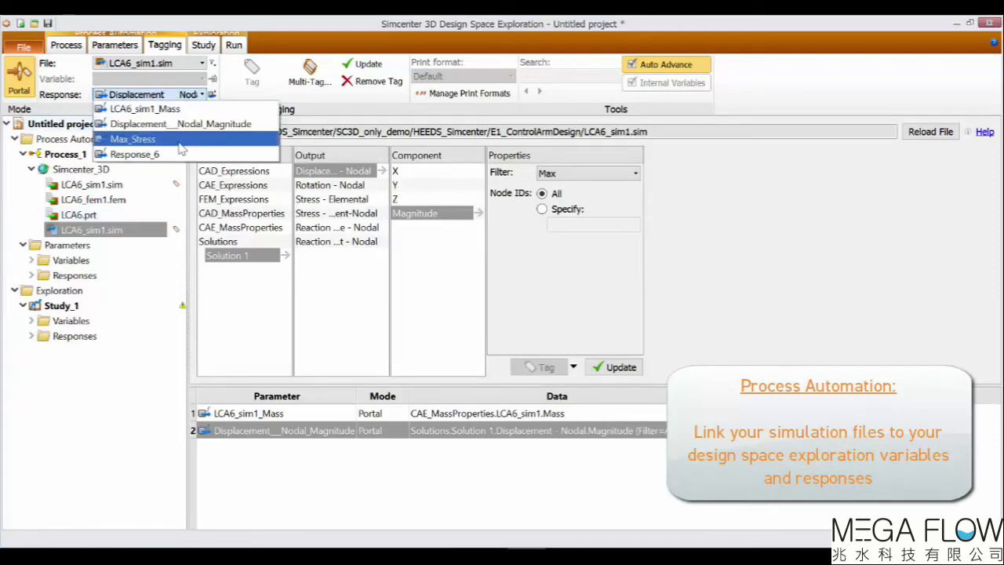
left_click(181, 144)
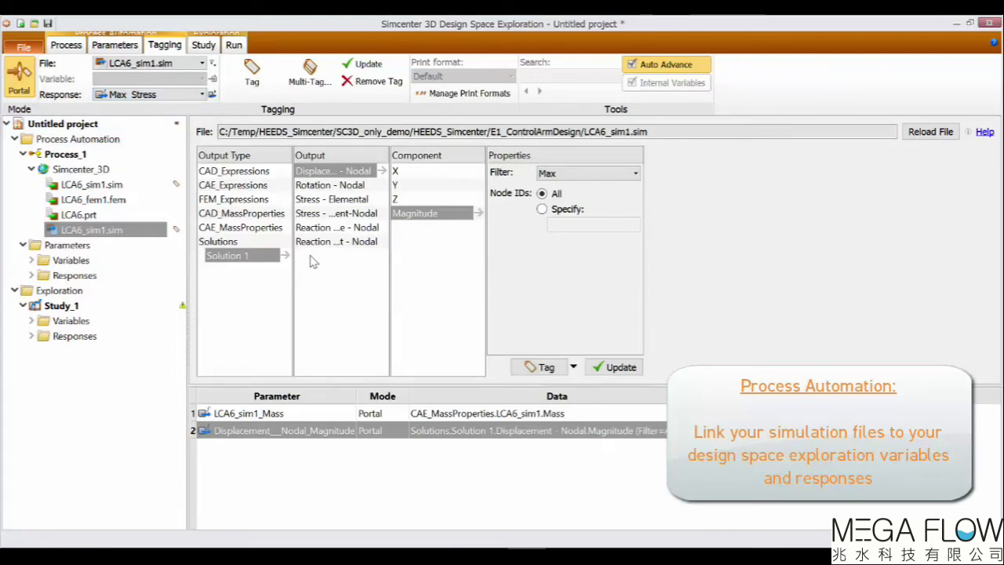
left_click(331, 201)
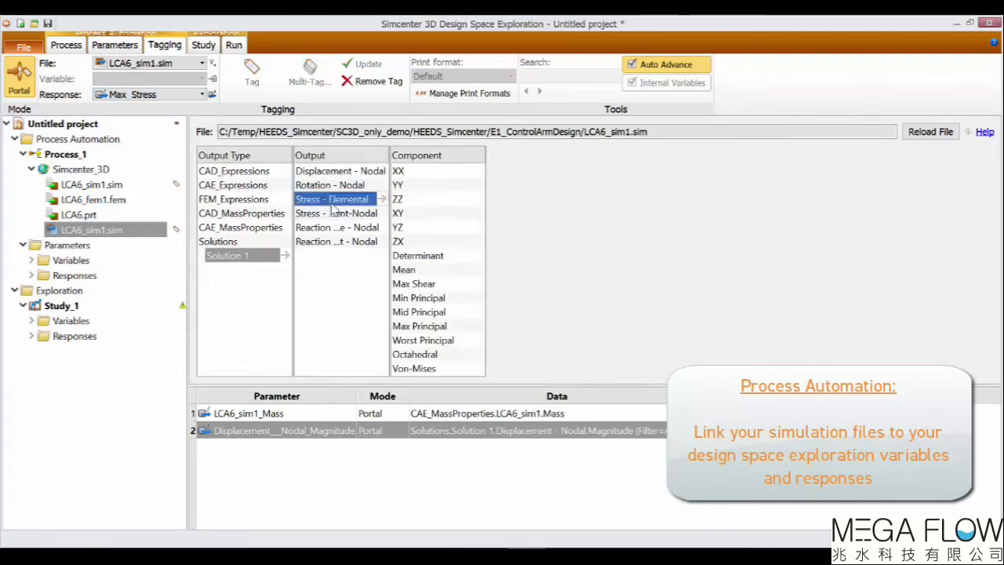
left_click(449, 370)
left_click(630, 175)
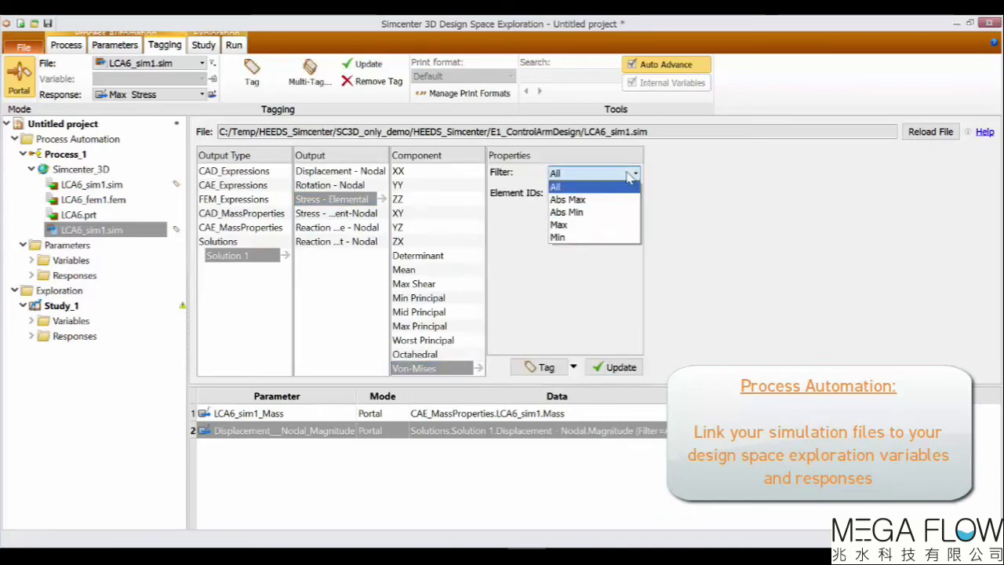
left_click(604, 222)
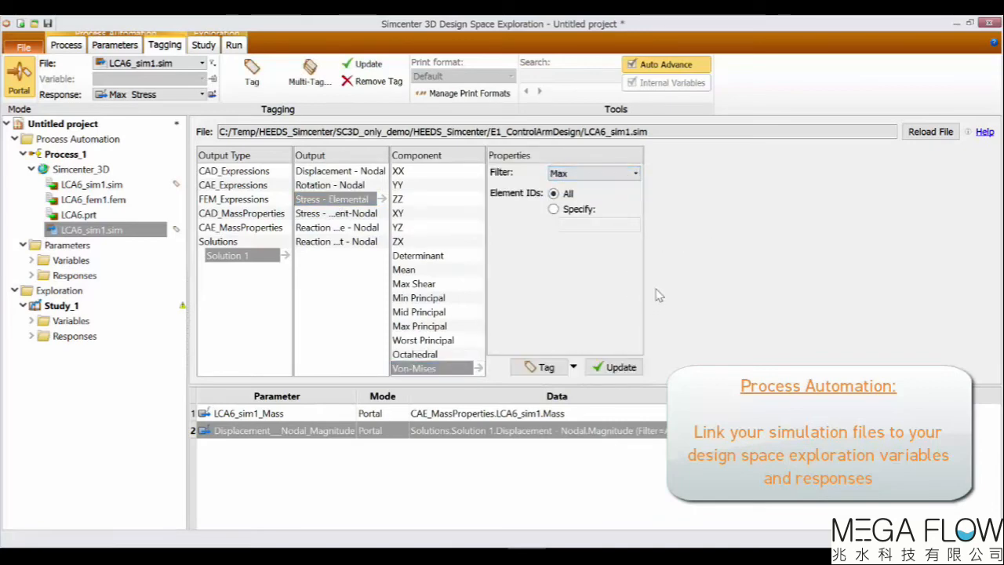
left_click(541, 367)
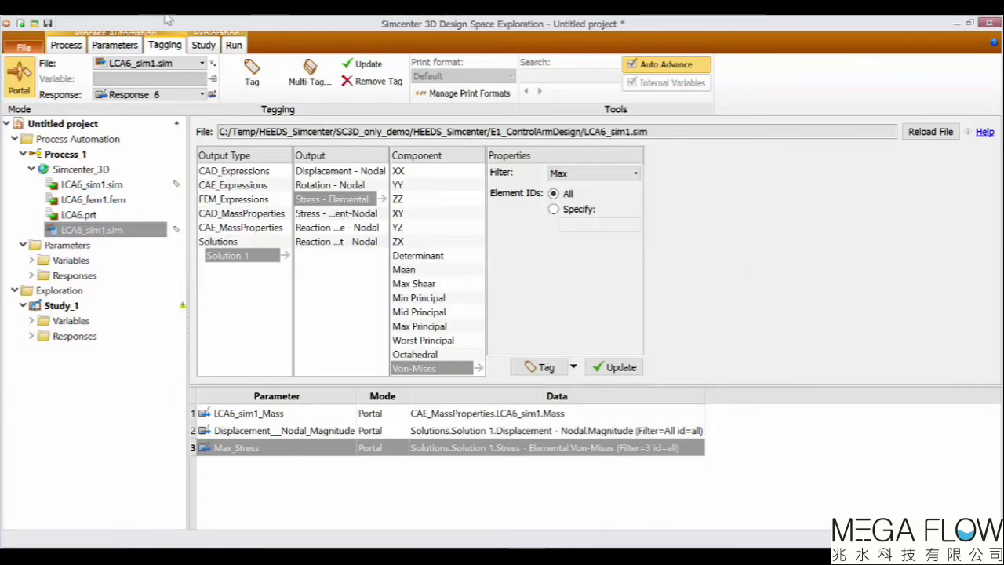
Review the process, variables and responses pages before moving on to the study setup.
left_click(66, 45)
left_click(594, 208)
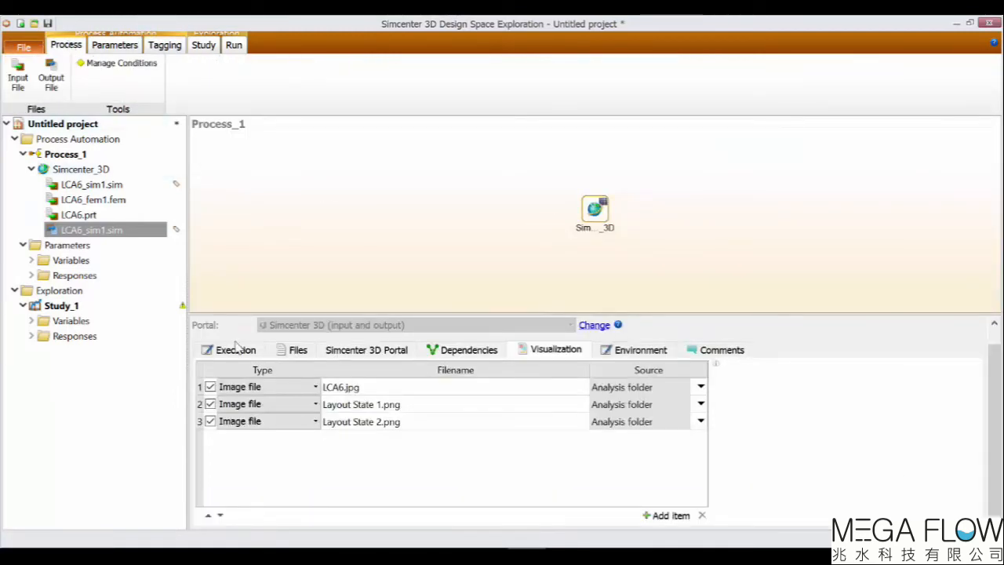
left_click(115, 45)
left_click(234, 128)
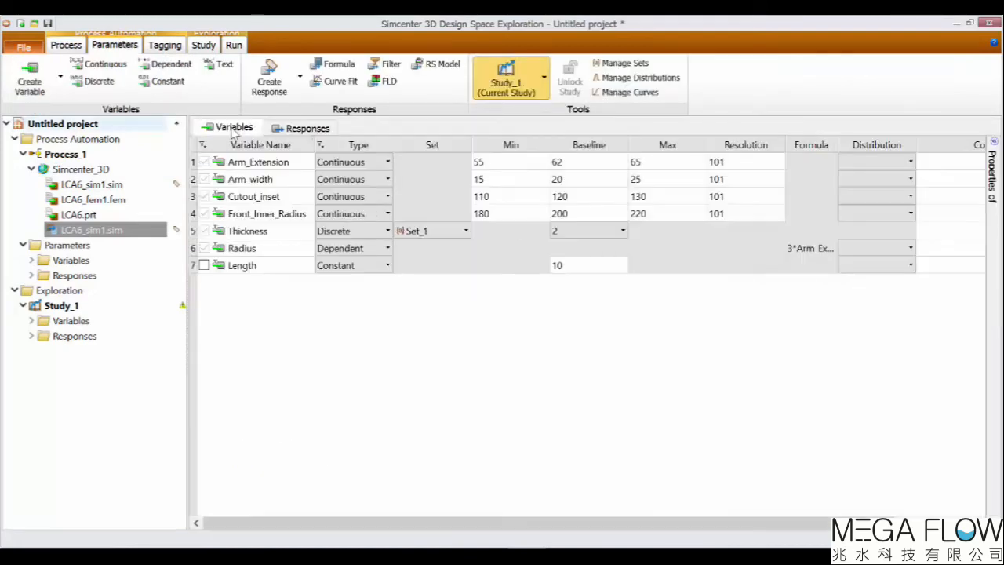
left_click(306, 128)
left_click(173, 46)
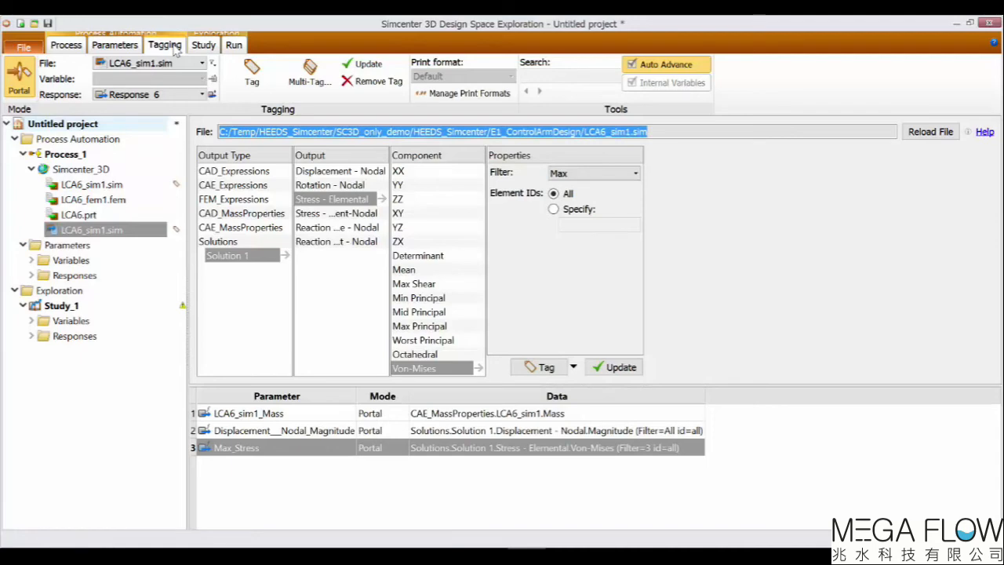
Set the Parameter Optimization study's SHERPA number of evaluations to 200.
left_click(203, 45)
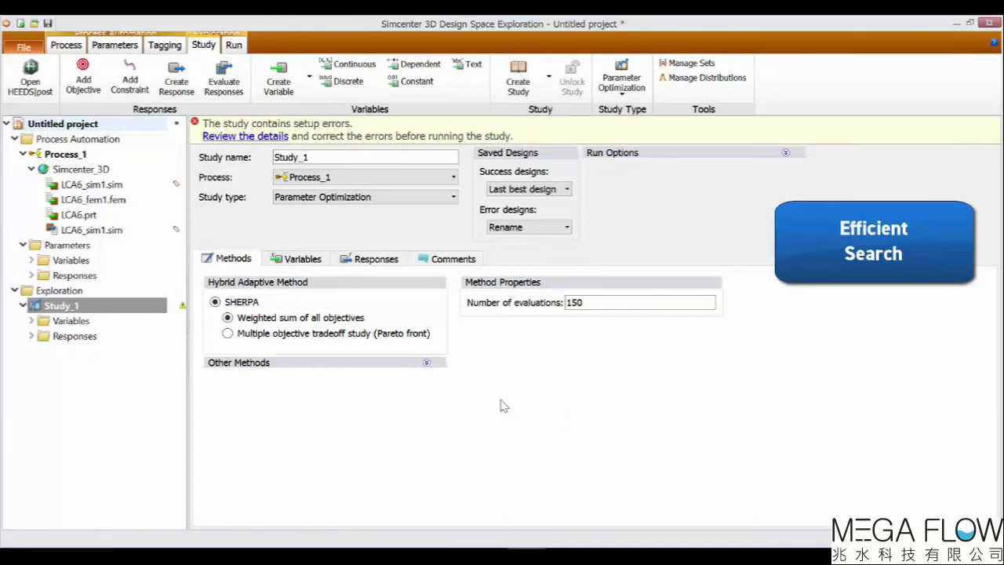
left_click(428, 200)
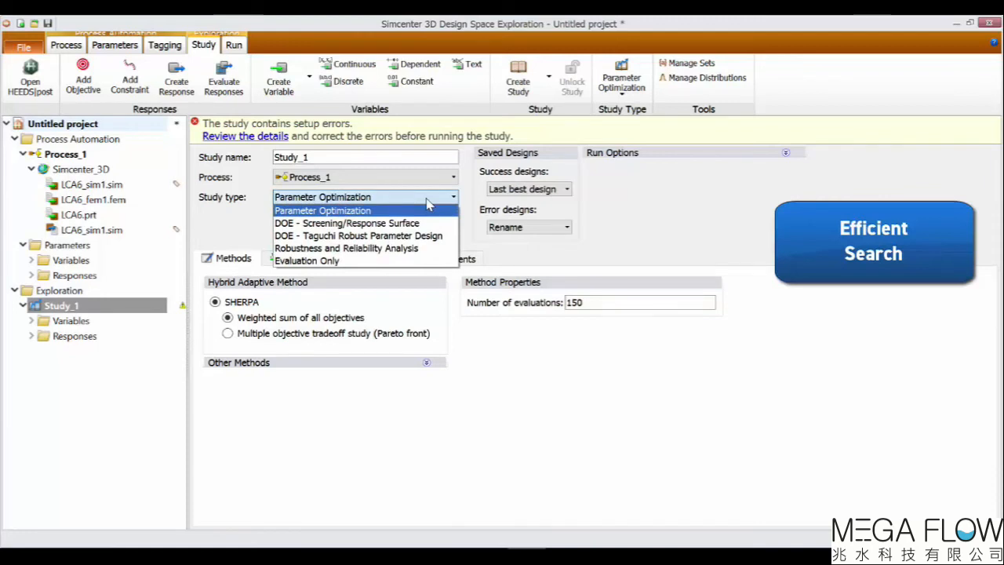
left_click(428, 200)
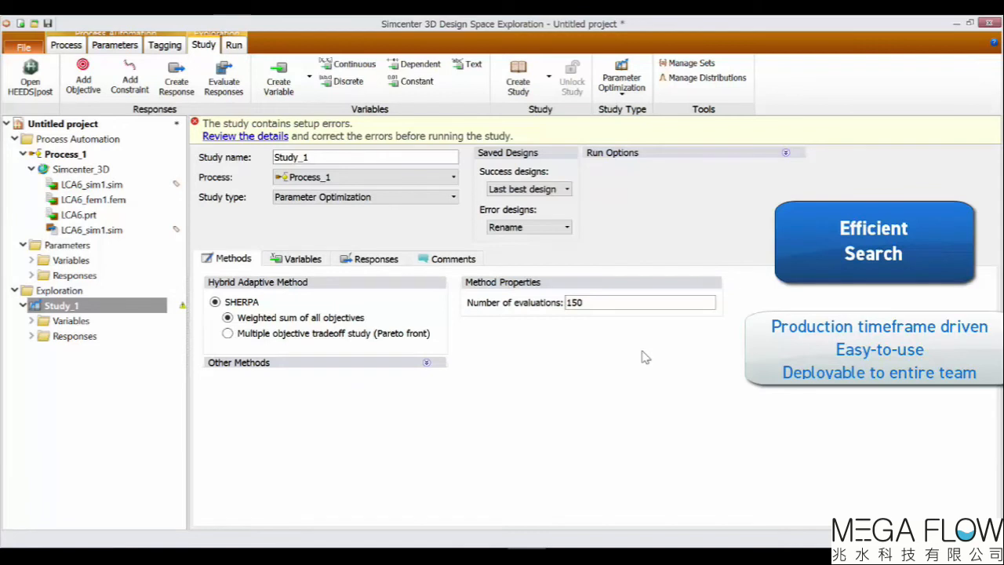
double_click(586, 302)
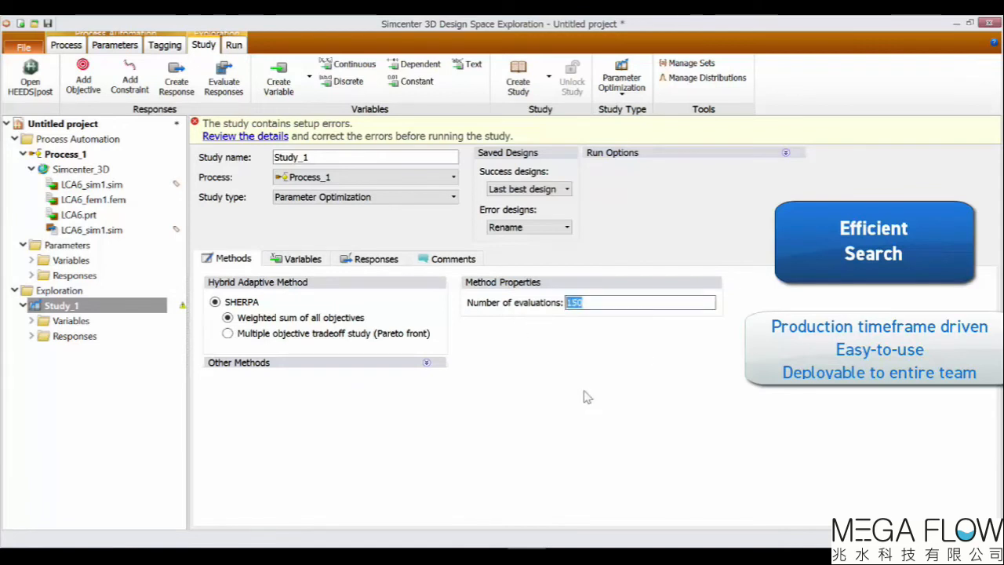
type("72")
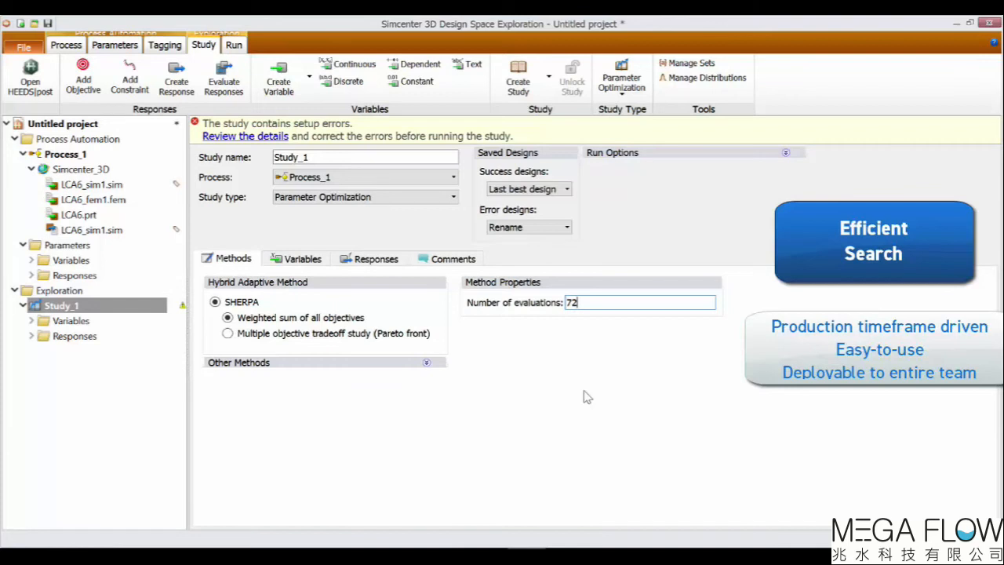
key("BackSpace")
key("BackSpace")
type("200")
Set the Simcenter_3D analysis to execute 6 designs simultaneously.
left_click(66, 44)
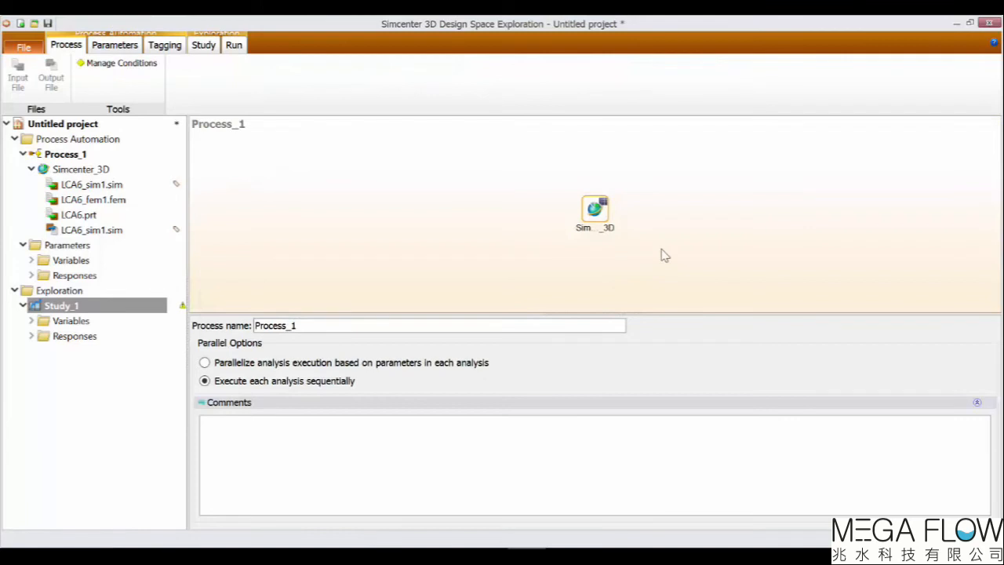
left_click(587, 222)
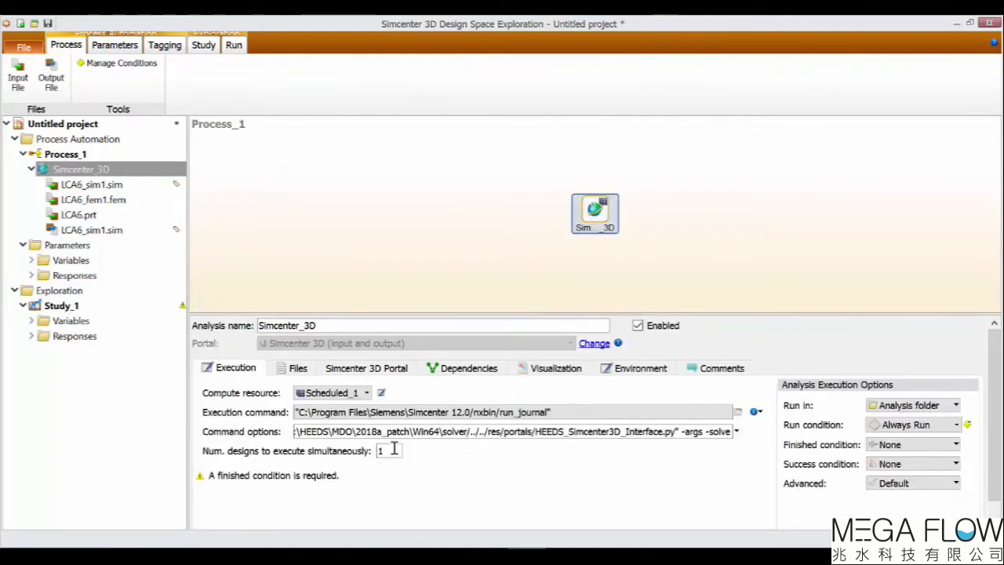
double_click(392, 452)
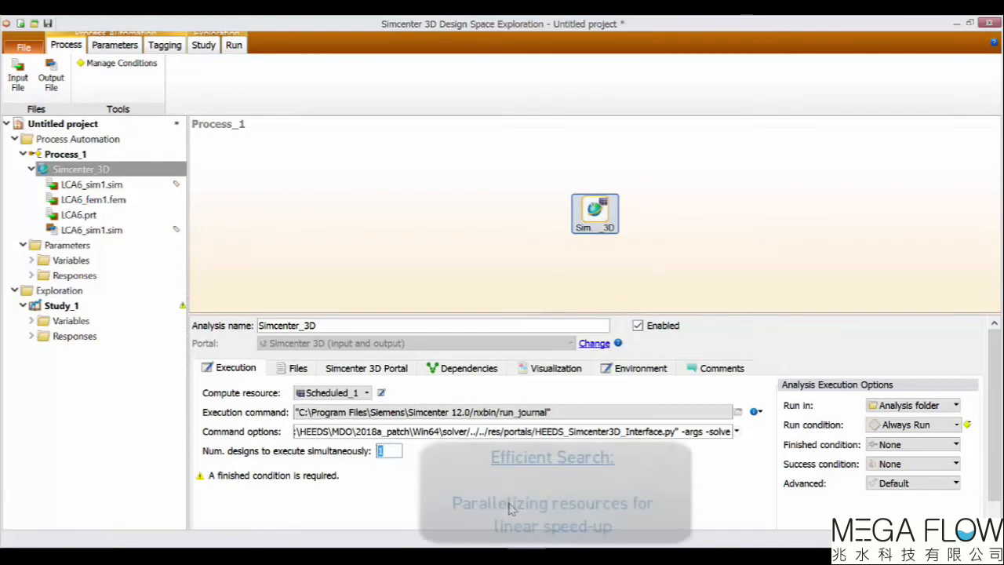
type("4")
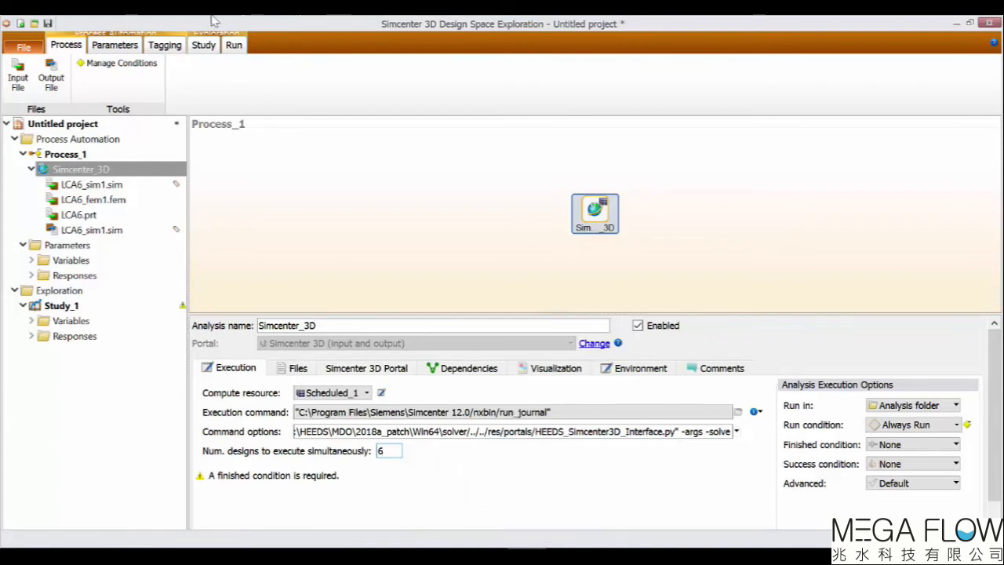
In the study responses, add LCA6_sim1_Mass as an objective to minimize.
left_click(203, 48)
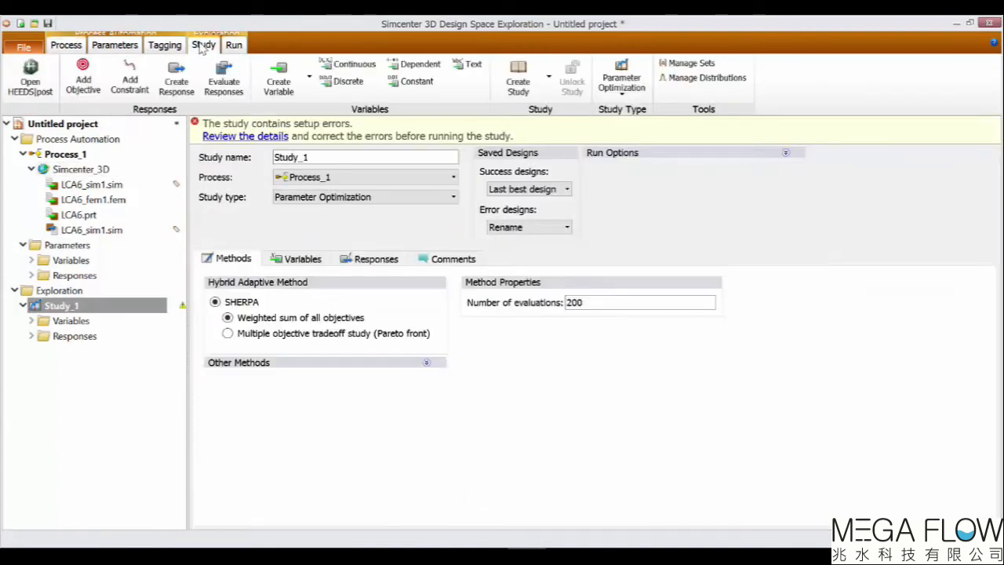
left_click(378, 263)
left_click_drag(274, 279, 376, 279)
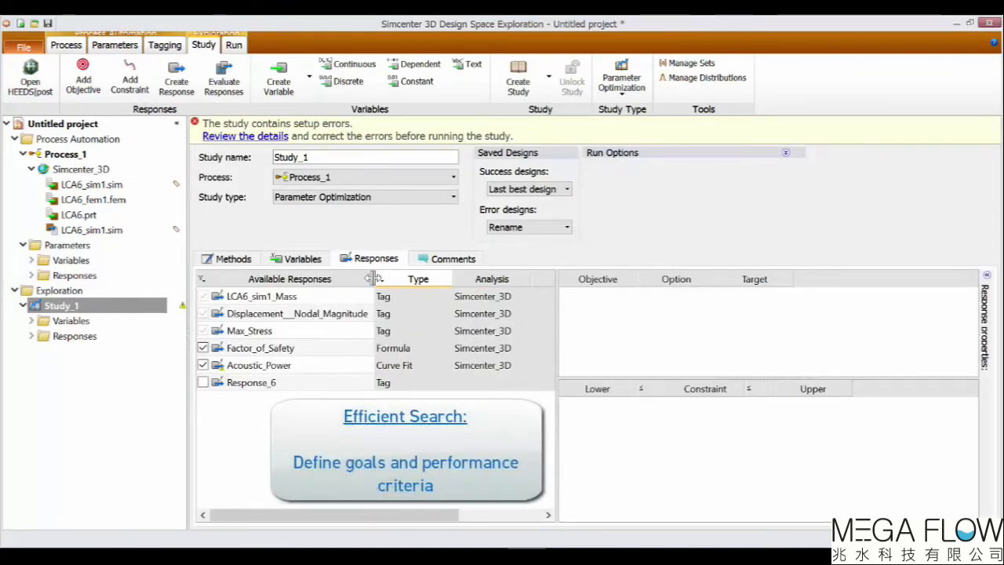
left_click_drag(310, 297, 752, 364)
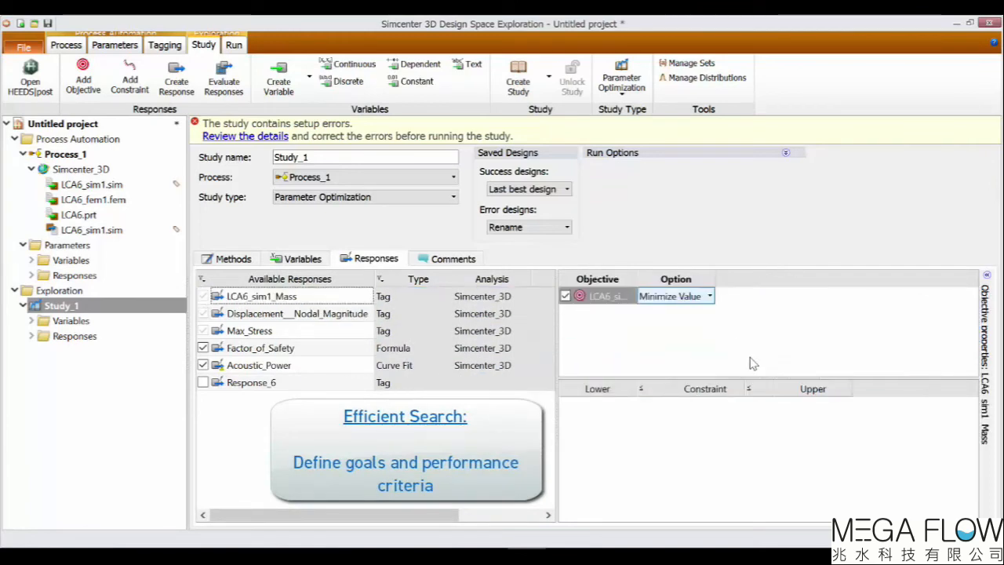
Add Displacement__Nodal_Magnitude as a constraint with an upper bound of 0.5.
left_click_drag(332, 316, 772, 439)
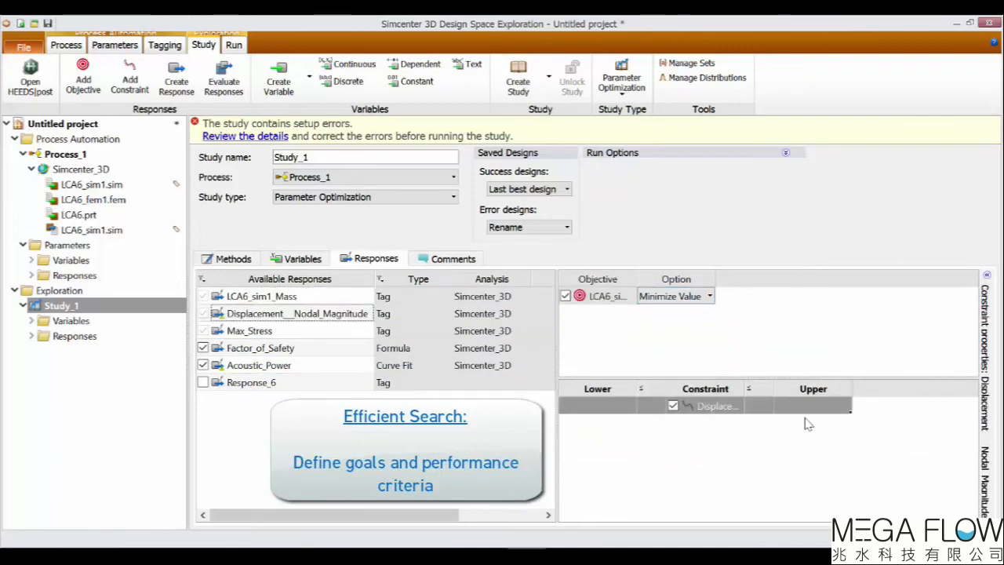
left_click(813, 406)
type("0.5")
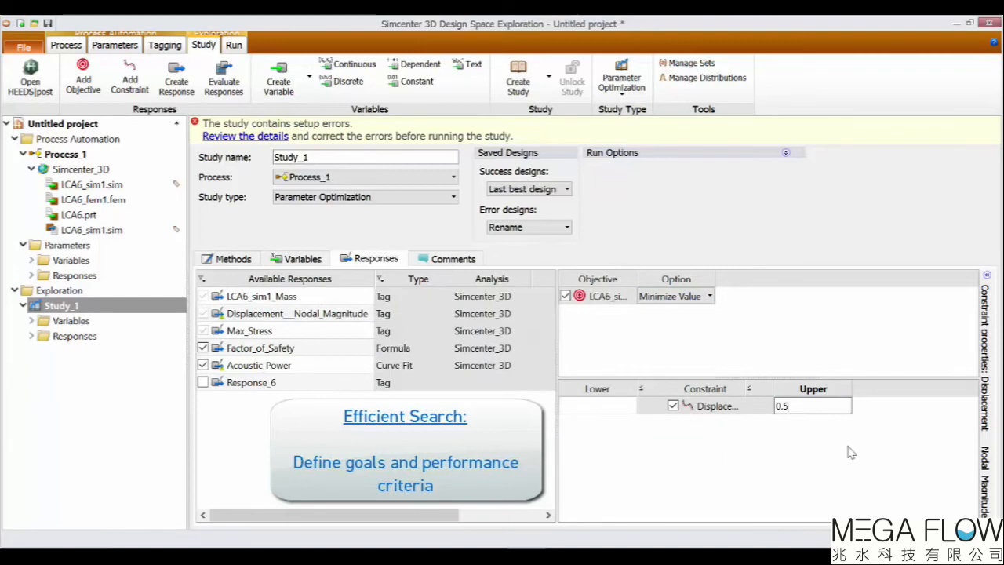
left_click(851, 452)
Add Factor_of_Safety as a constraint with a lower bound of 1.5.
left_click_drag(281, 353, 608, 449)
left_click(598, 426)
type("1.5")
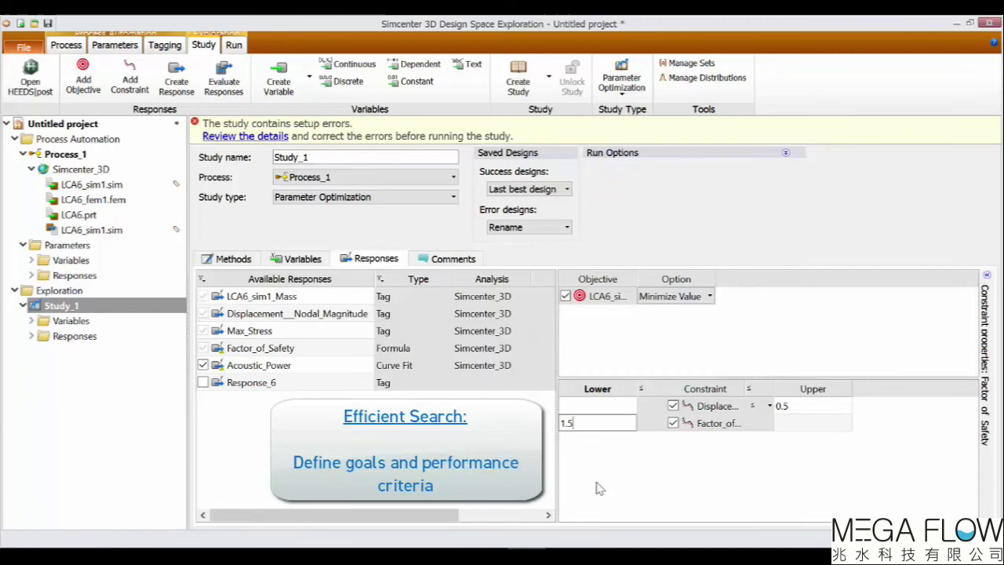
key("Return")
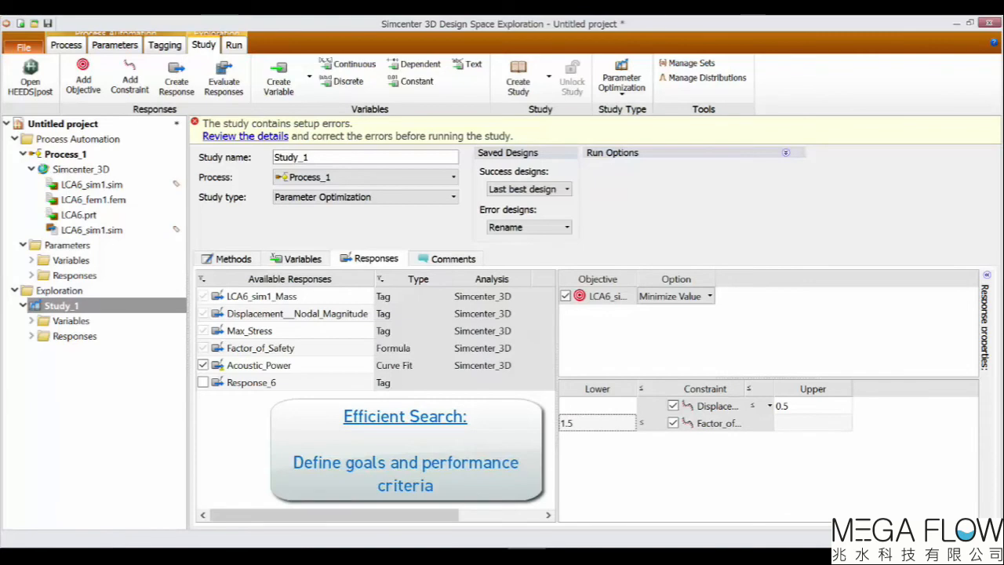
Open the completed project E1_Project_completed.heeds.
left_click(238, 46)
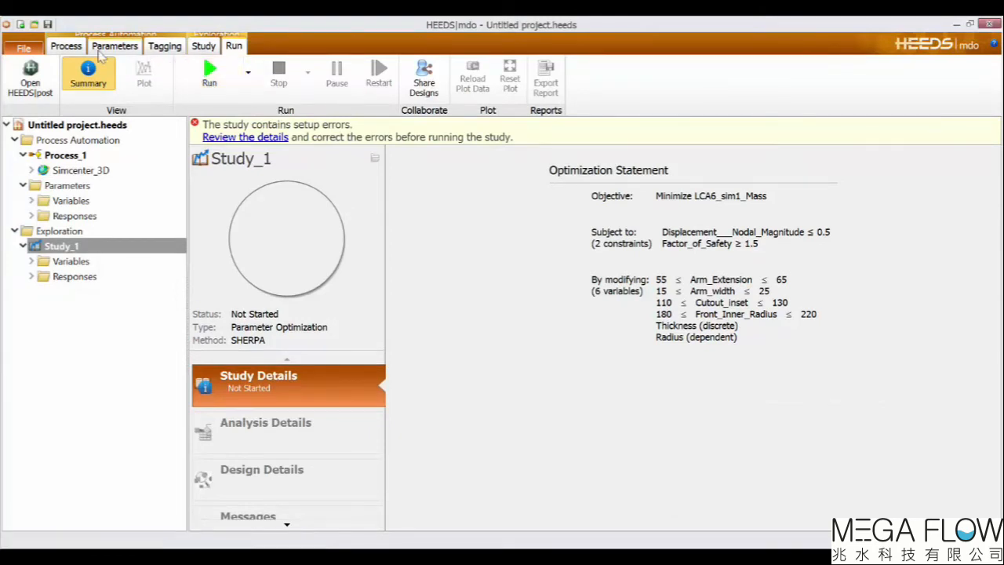
left_click(27, 48)
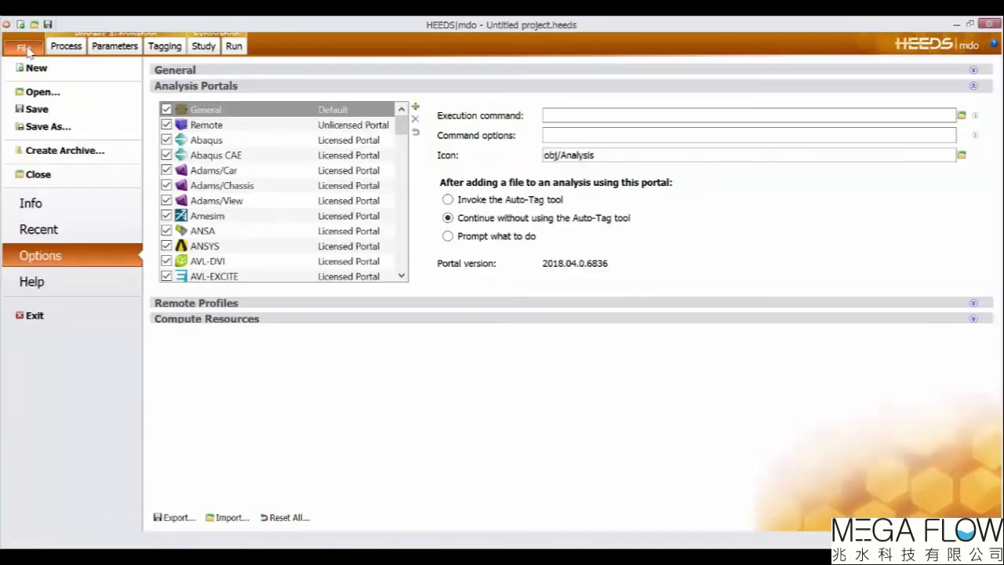
left_click(43, 91)
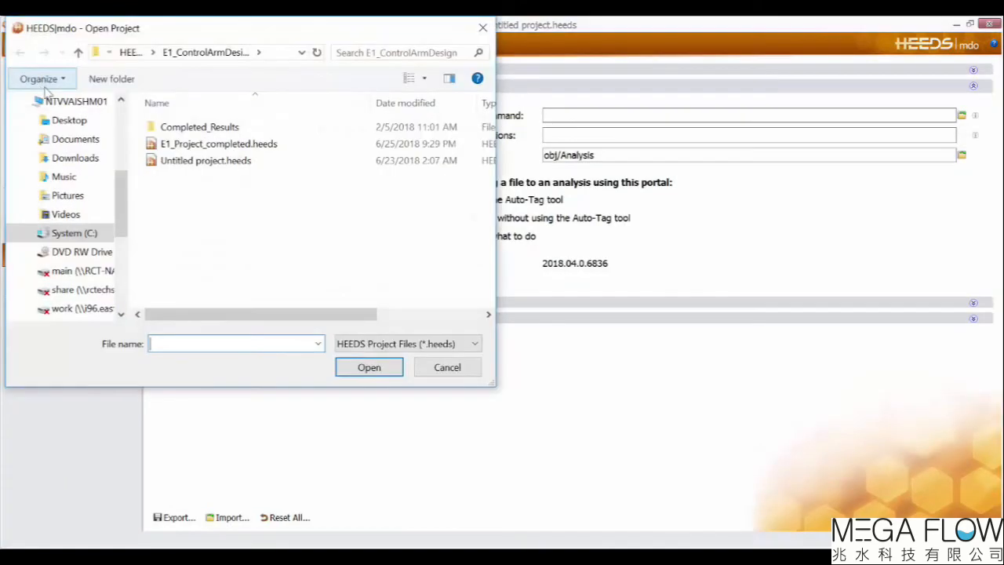
left_click(188, 144)
left_click(361, 366)
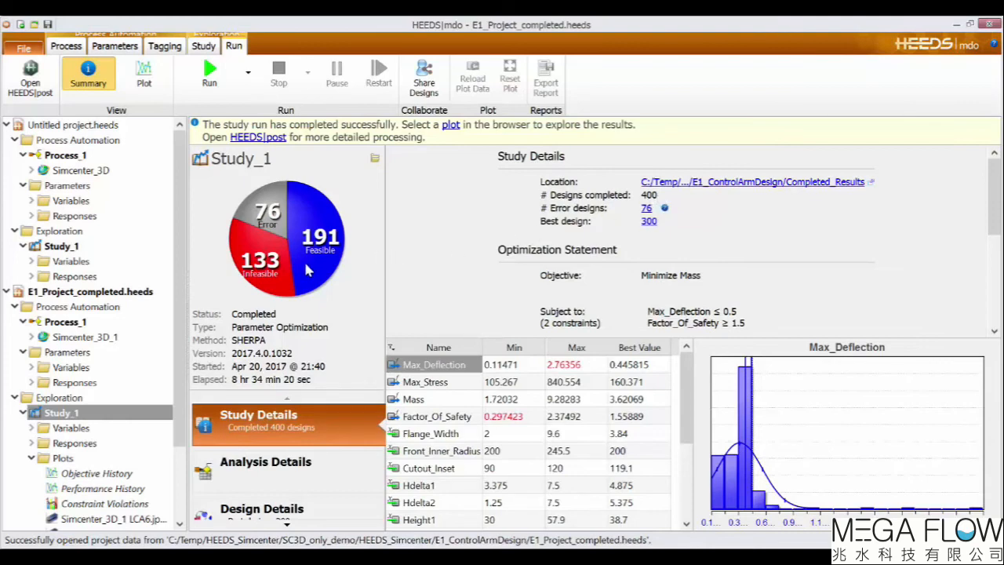
Open the run messages and view the Design 6 Tool_Simcenter_3D_1_output.msg file.
mouse_move(307, 270)
left_click(304, 525)
left_click(305, 525)
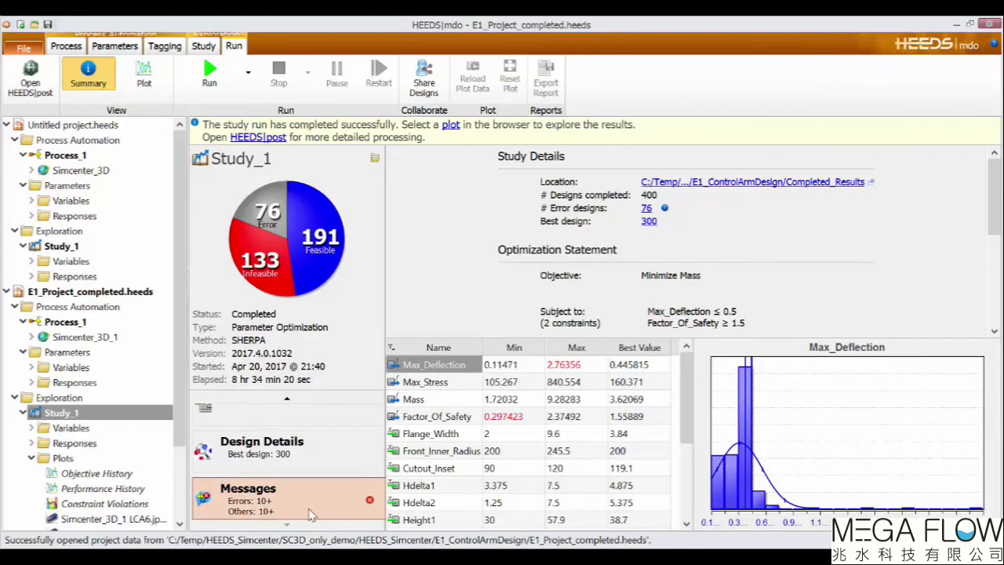
left_click(310, 514)
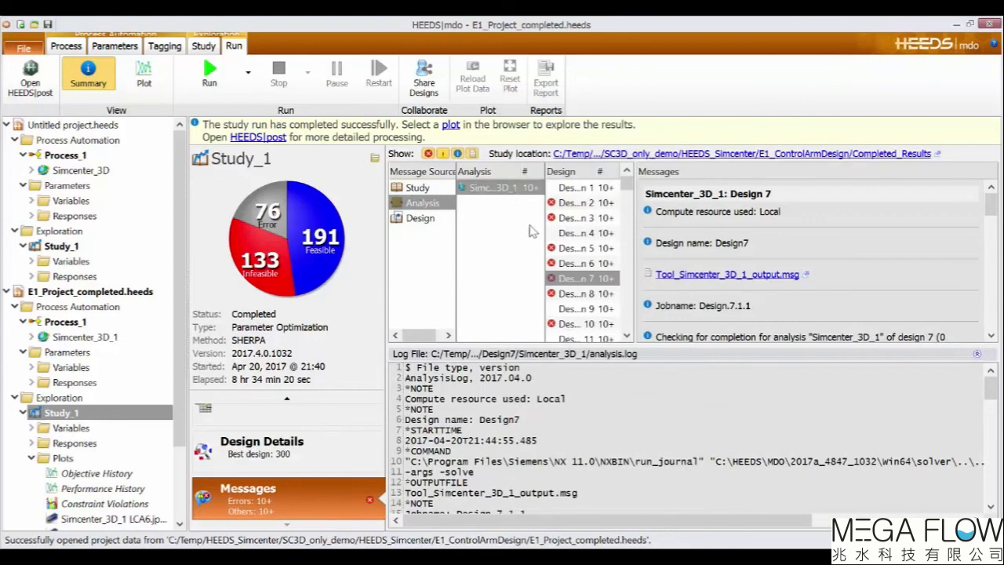
left_click(583, 264)
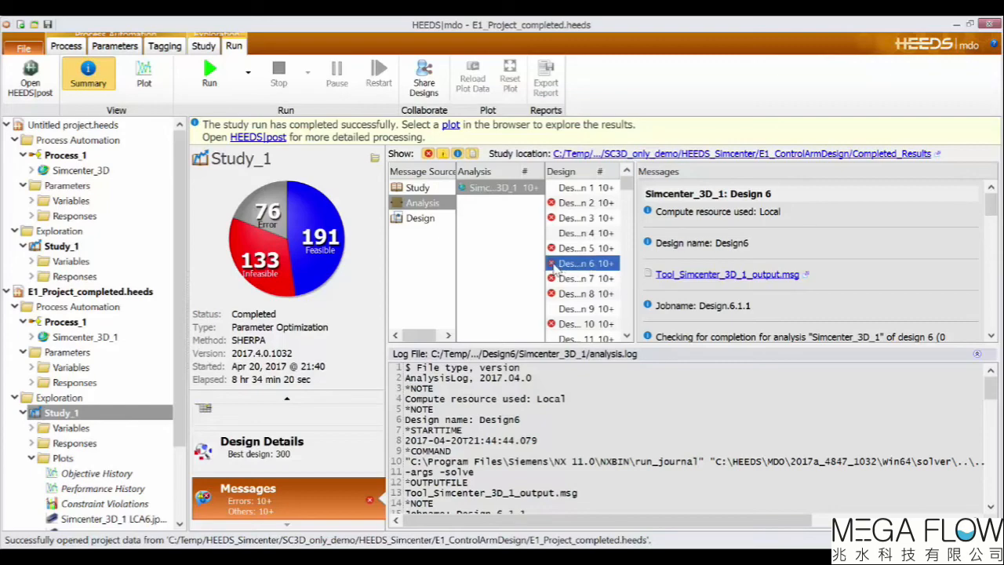
left_click(697, 274)
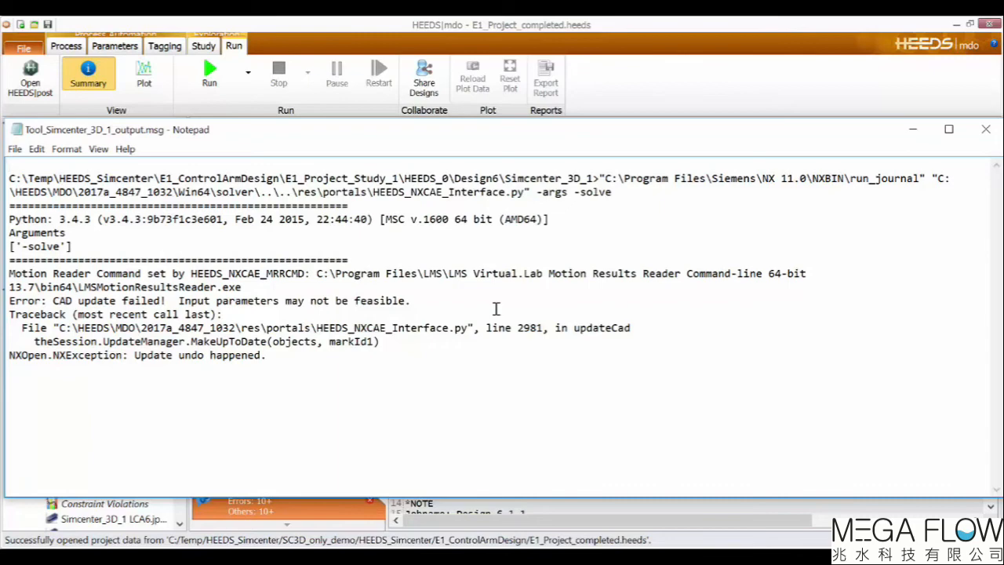
Highlight the CAD update error line in the output message file and close the file.
left_click(10, 300)
left_click_drag(9, 300, 412, 302)
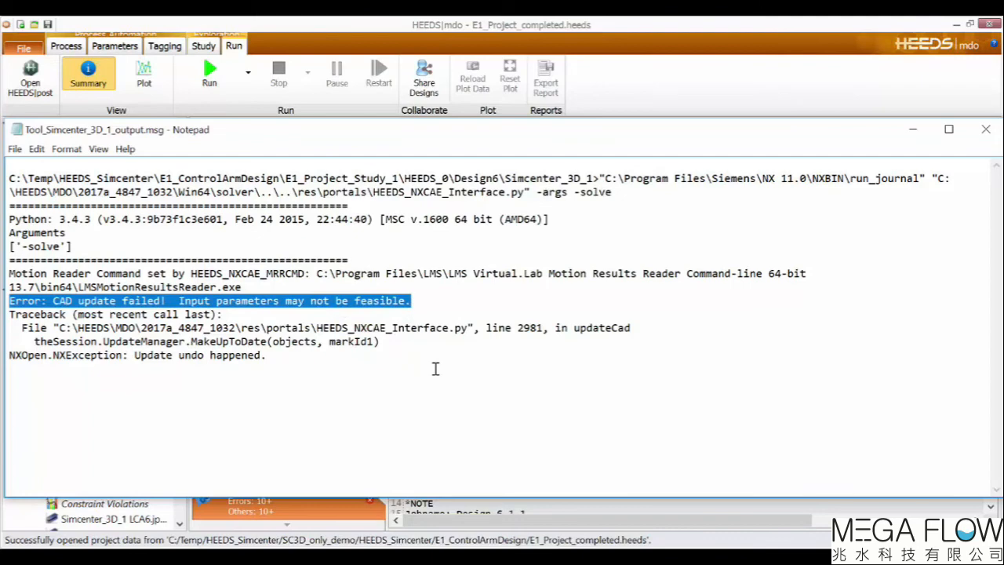
left_click(987, 130)
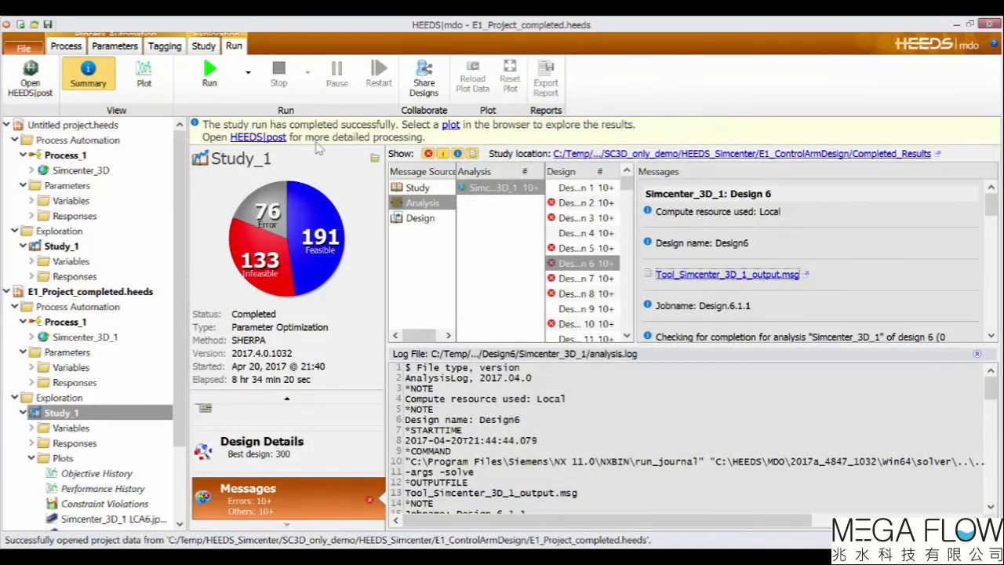
Open HEEDS|post and display the study's Objective History plot of mass against design ID.
left_click(31, 79)
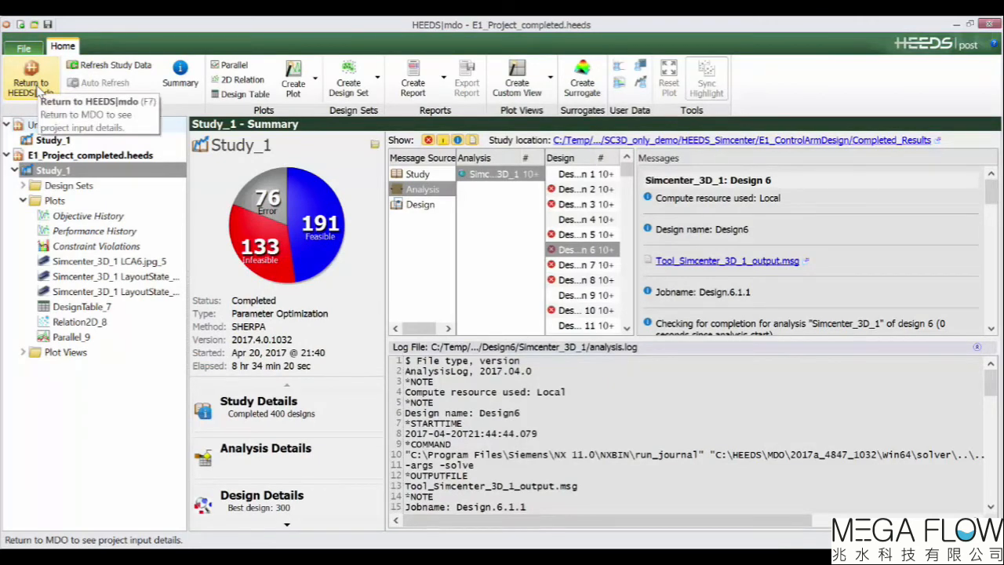
left_click(101, 216)
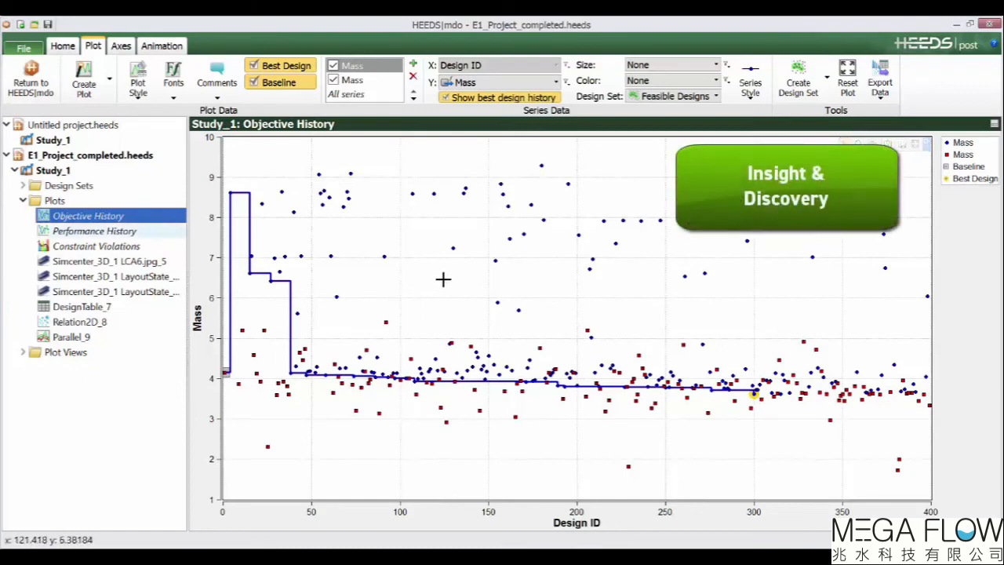
mouse_move(496, 260)
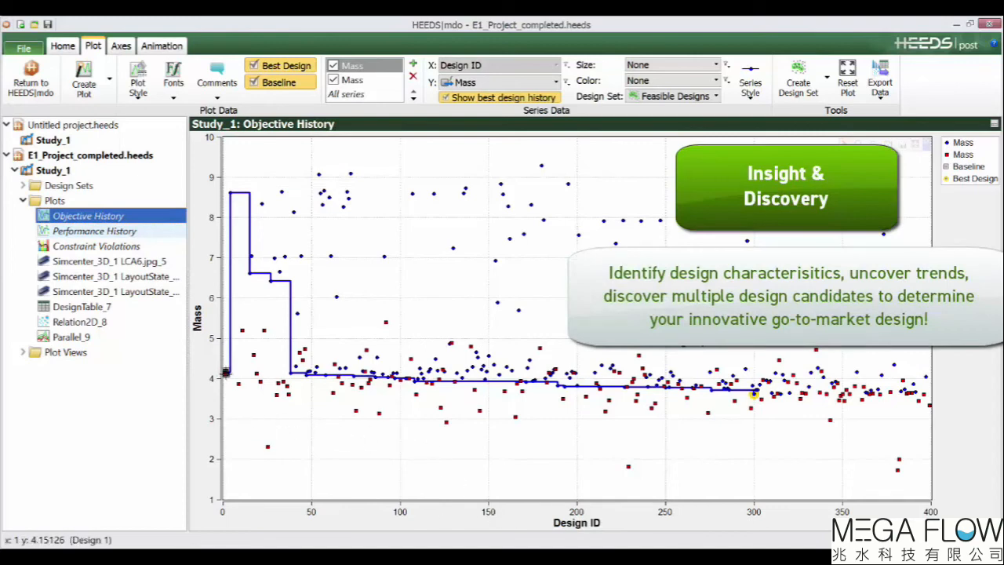
mouse_move(225, 372)
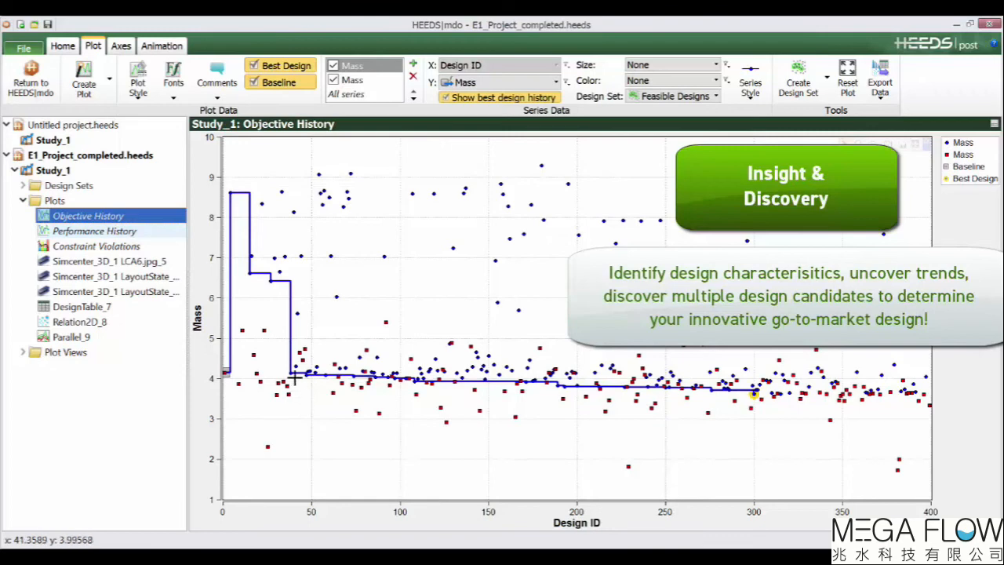
mouse_move(290, 373)
mouse_move(752, 393)
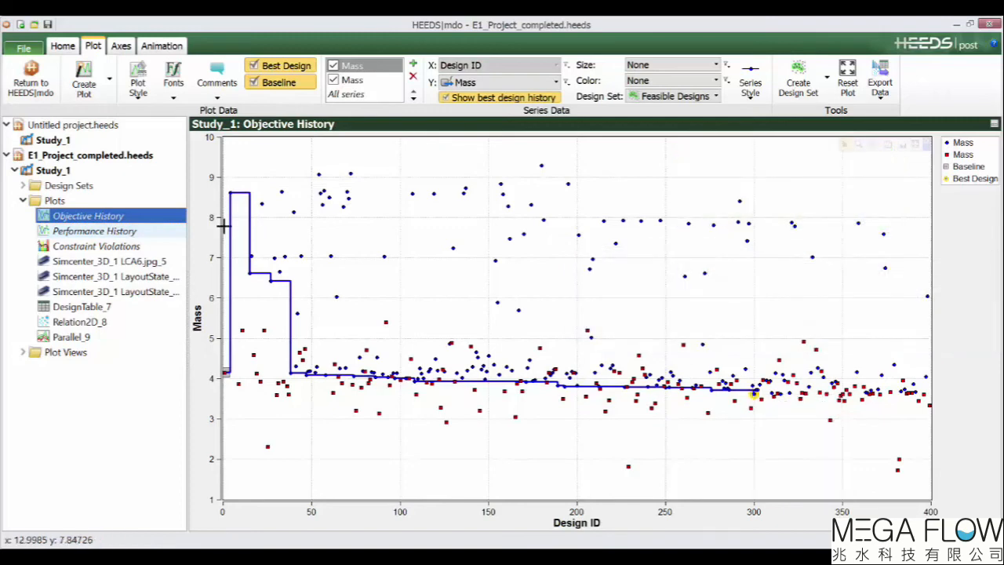
Open the LCA6 image plot and step through the captured control arm images by changing the design ID.
left_click(150, 262)
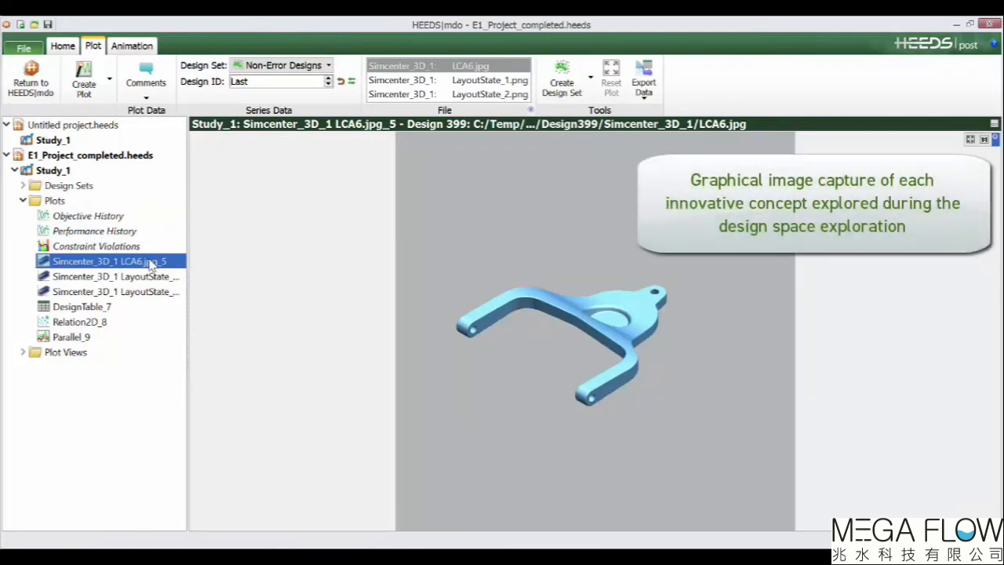
left_click(329, 83)
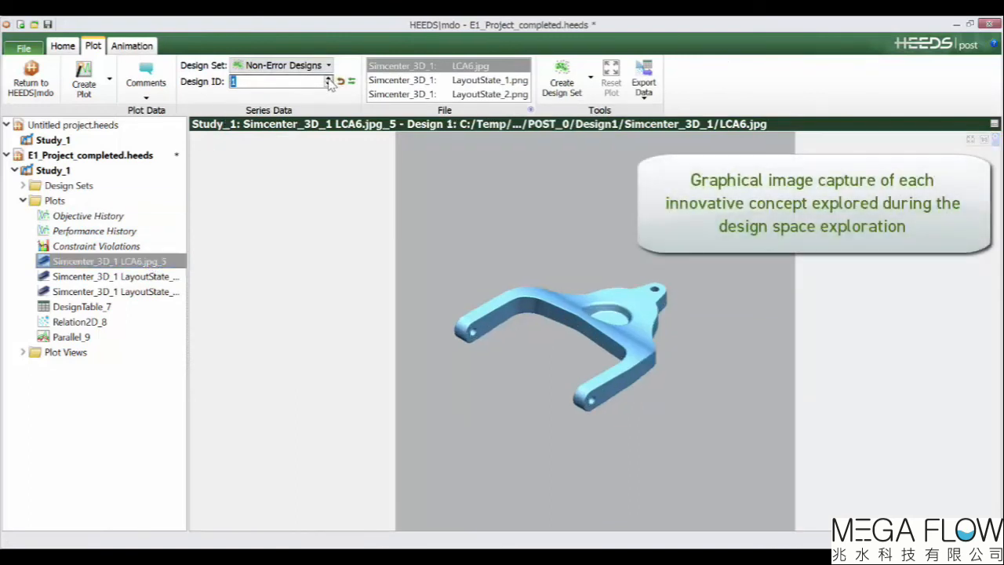
left_click(328, 83)
left_click(329, 83)
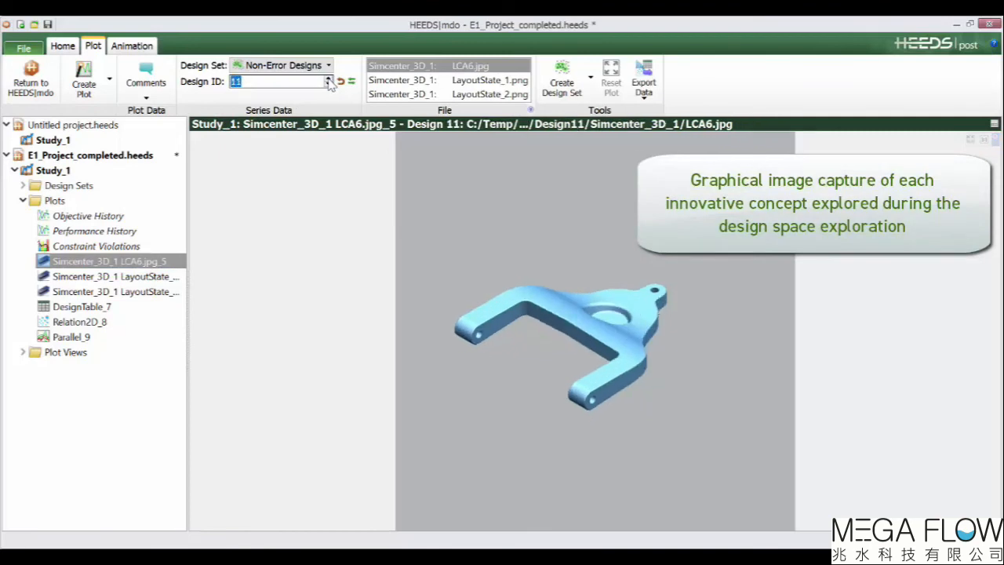
left_click(329, 83)
left_click(329, 83)
left_click(328, 83)
type("52")
key("Return")
left_click_drag(239, 80, 260, 80)
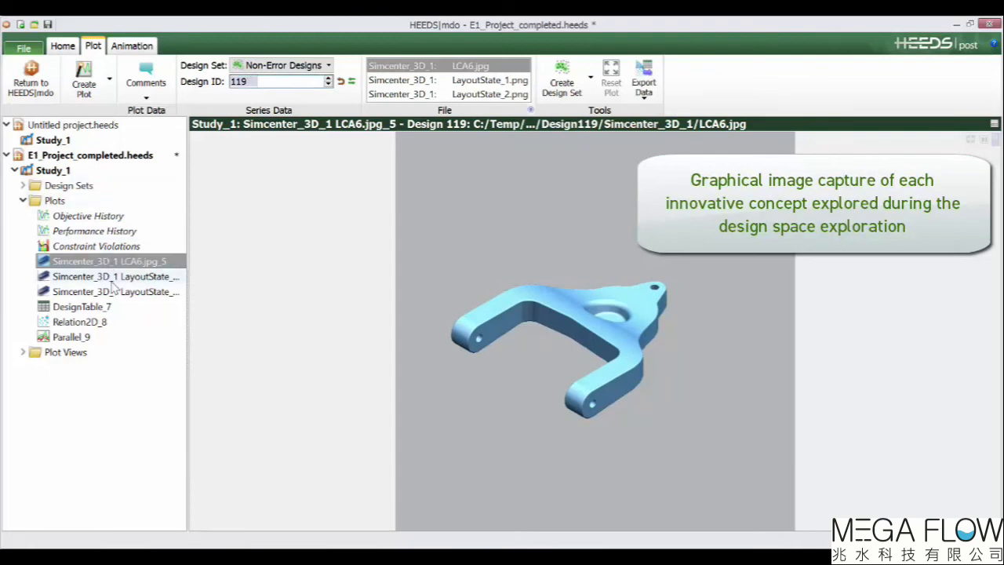
Show the LayoutState_1 displacement image for design 147, then switch to the LayoutState_2 stress image.
left_click(115, 276)
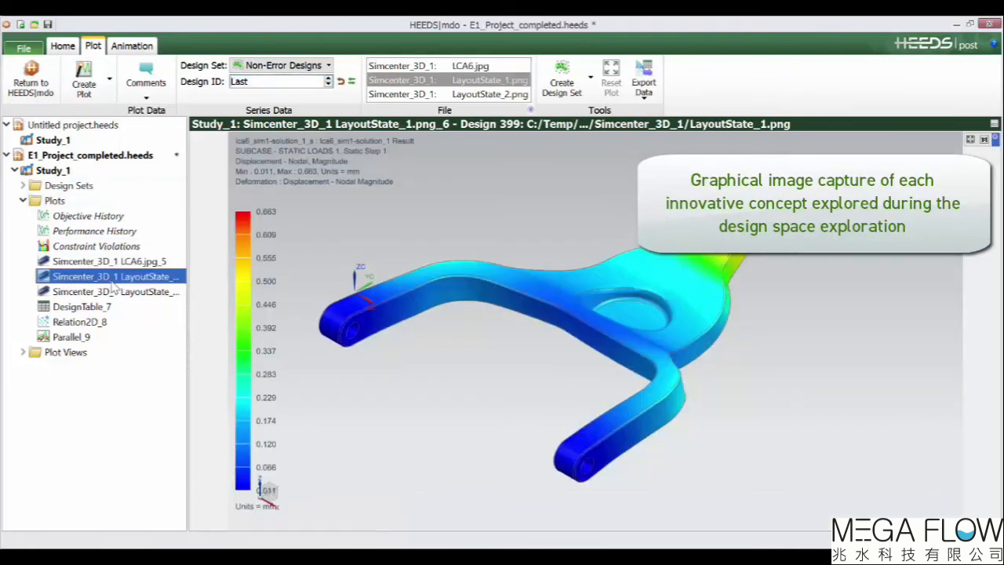
left_click(328, 81)
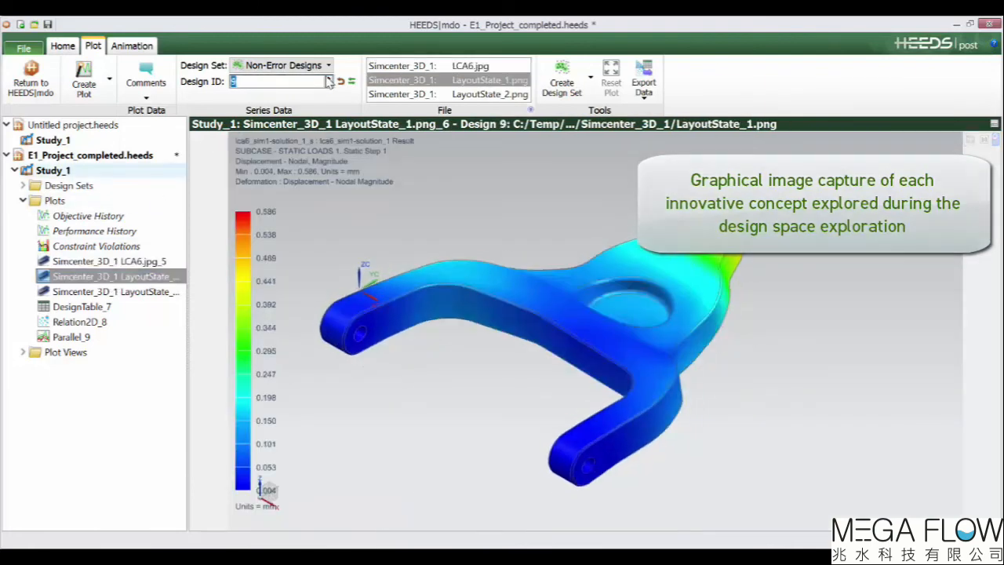
type("147")
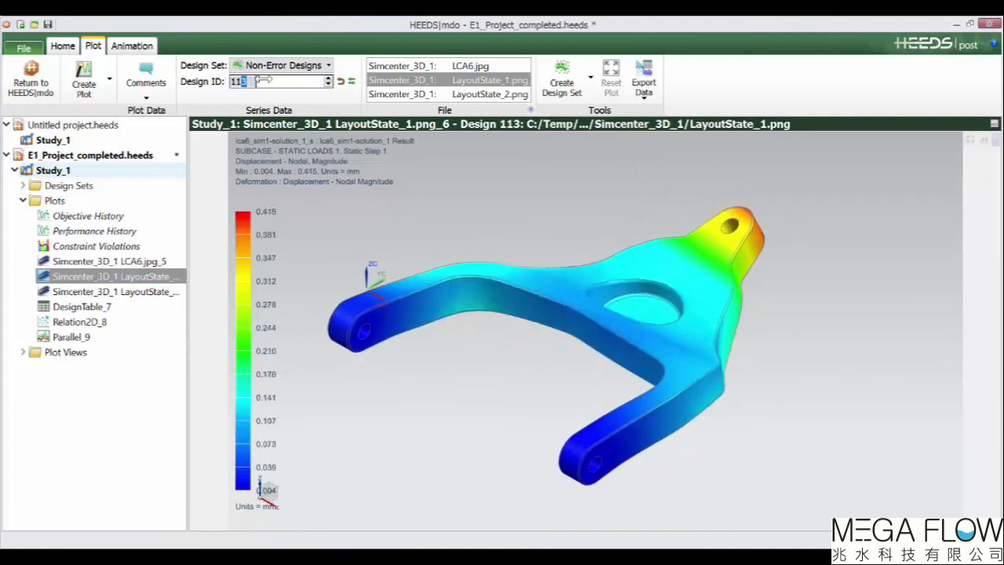
left_click(153, 293)
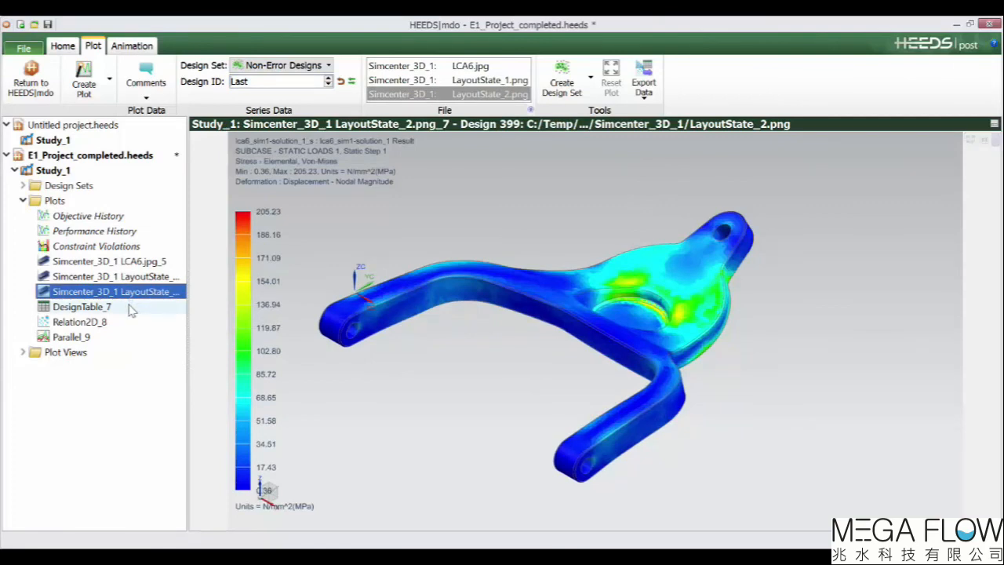
Open DesignTable_7 and sort its rows by several columns, finishing with Rank ascending.
left_click(94, 307)
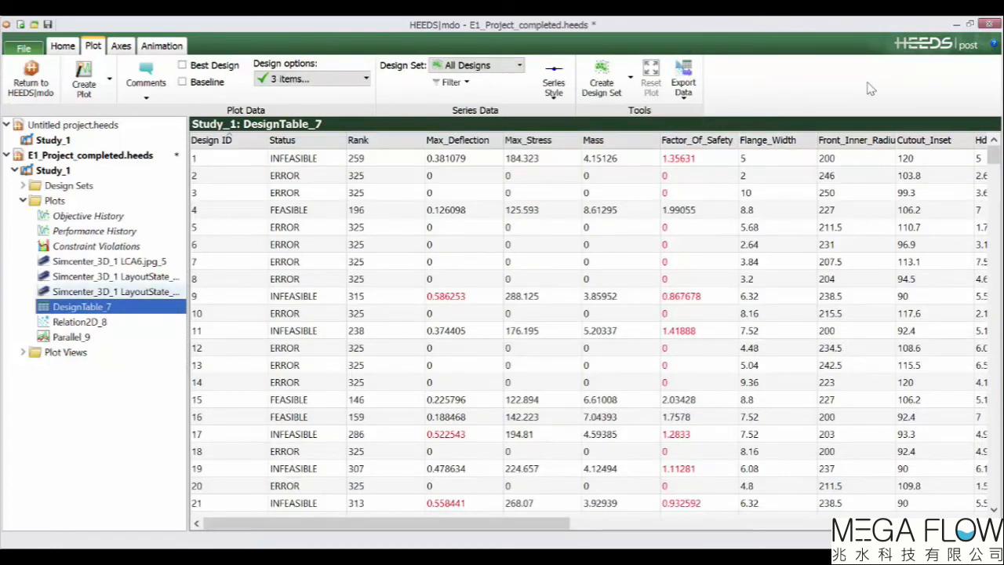
left_click(786, 142)
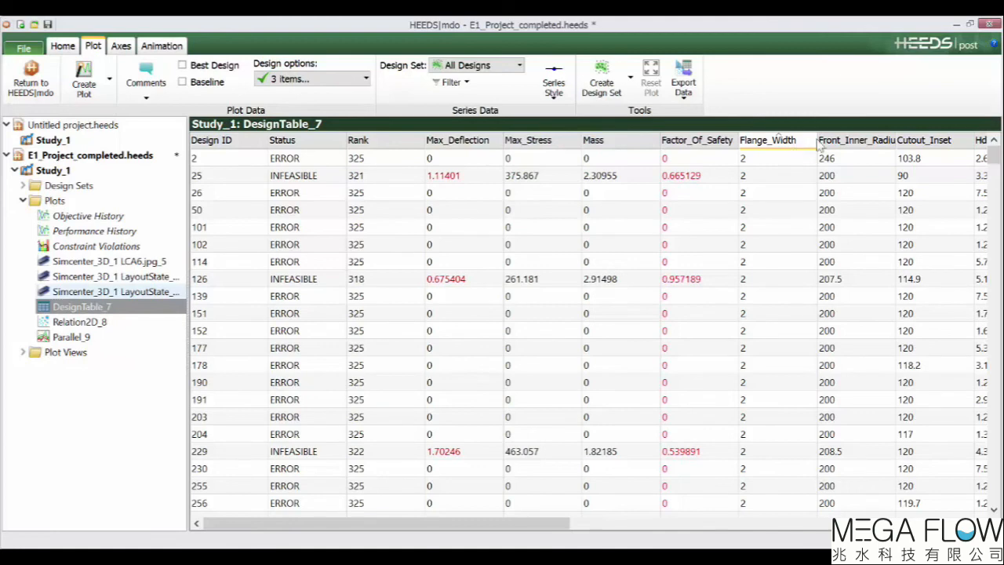
left_click(931, 141)
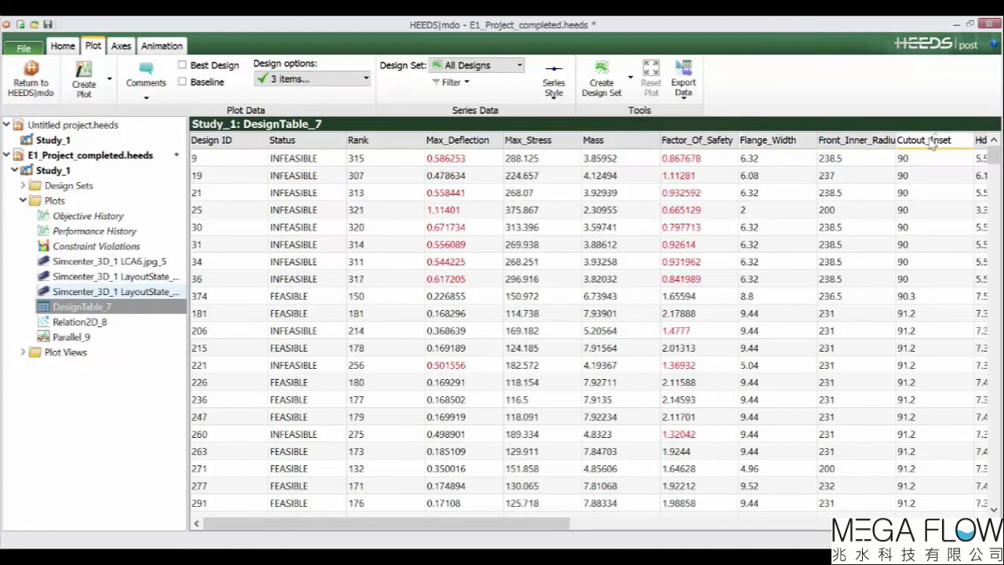
left_click(373, 148)
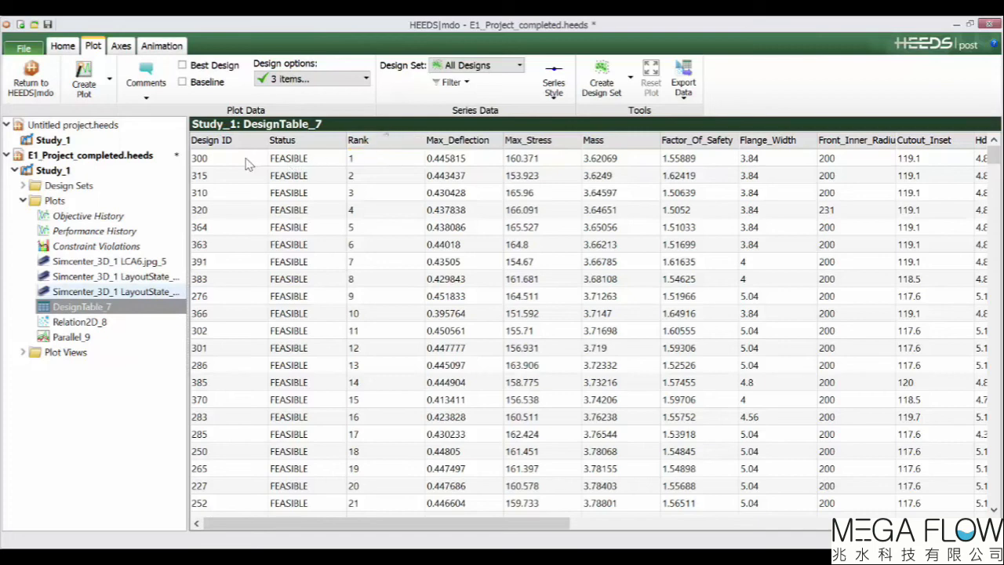
Select the top 20 ranked designs in the table and create a new design set from them.
left_click_drag(245, 163, 502, 487)
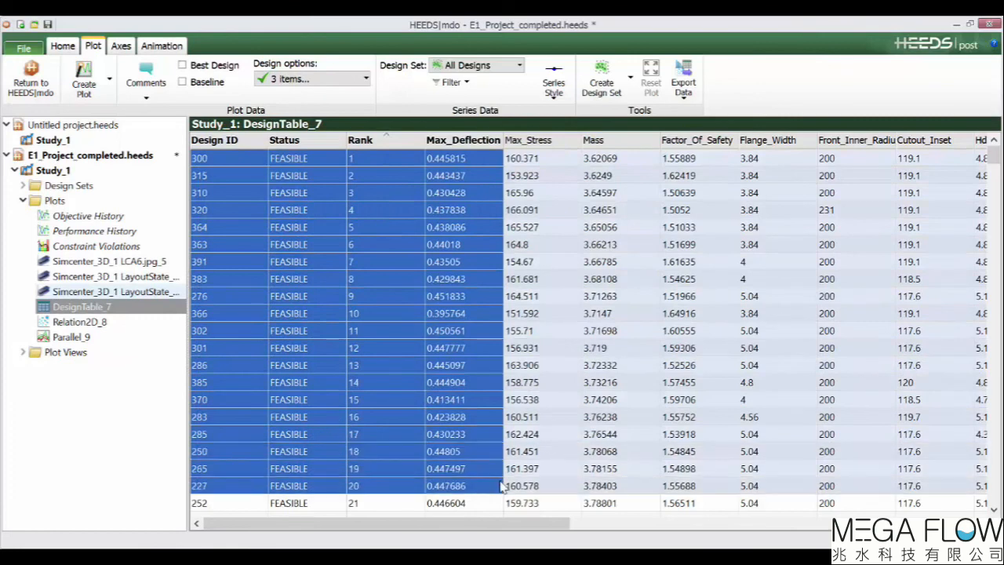
right_click(399, 486)
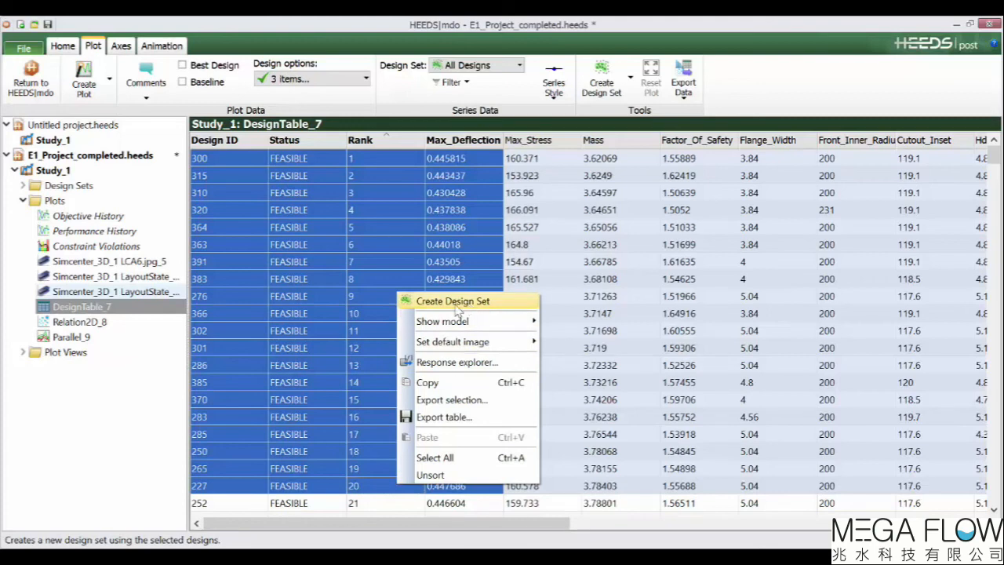
left_click(135, 401)
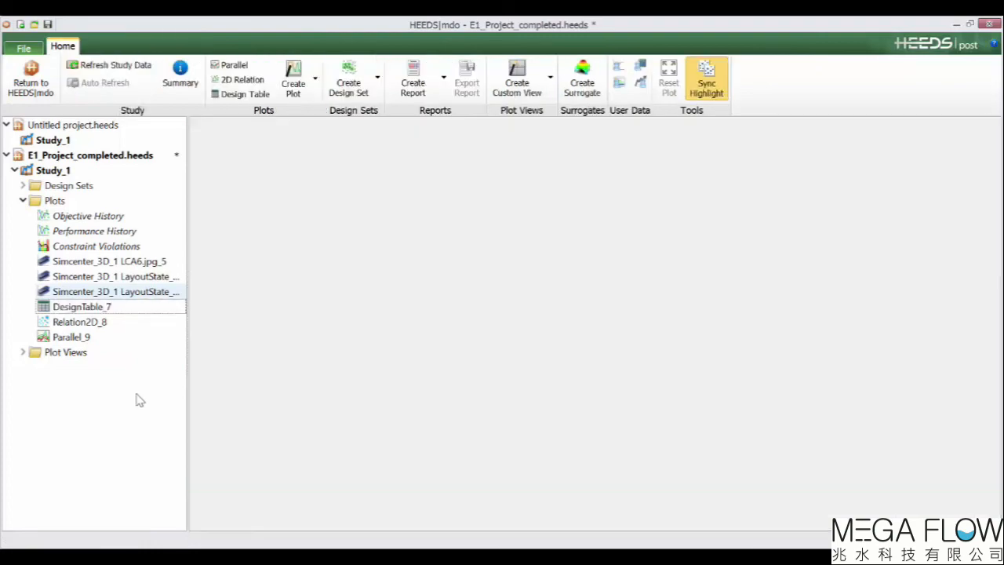
left_click(122, 312)
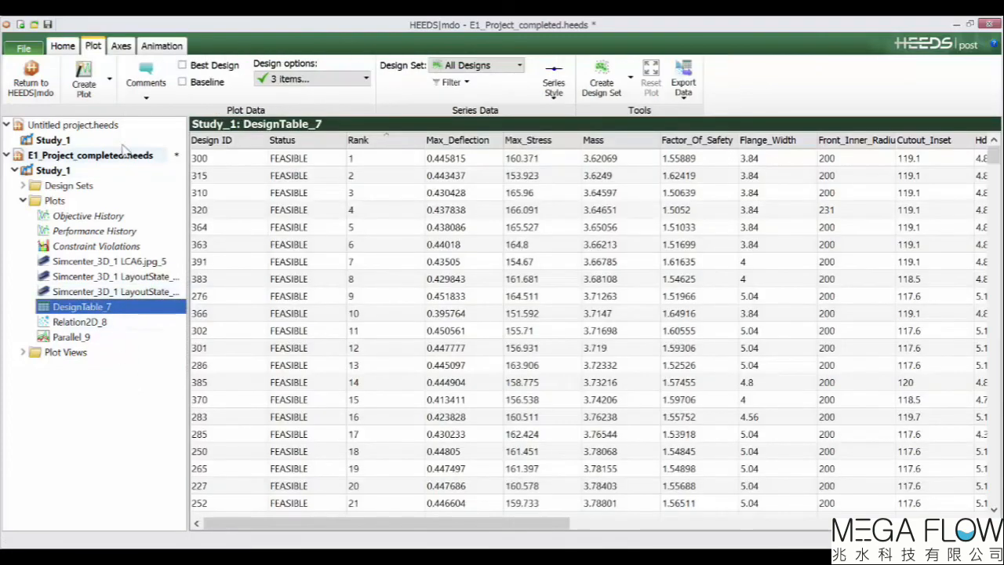
Open the Relation2D_8 plot and set its design set to DesignSet_8.
left_click(109, 93)
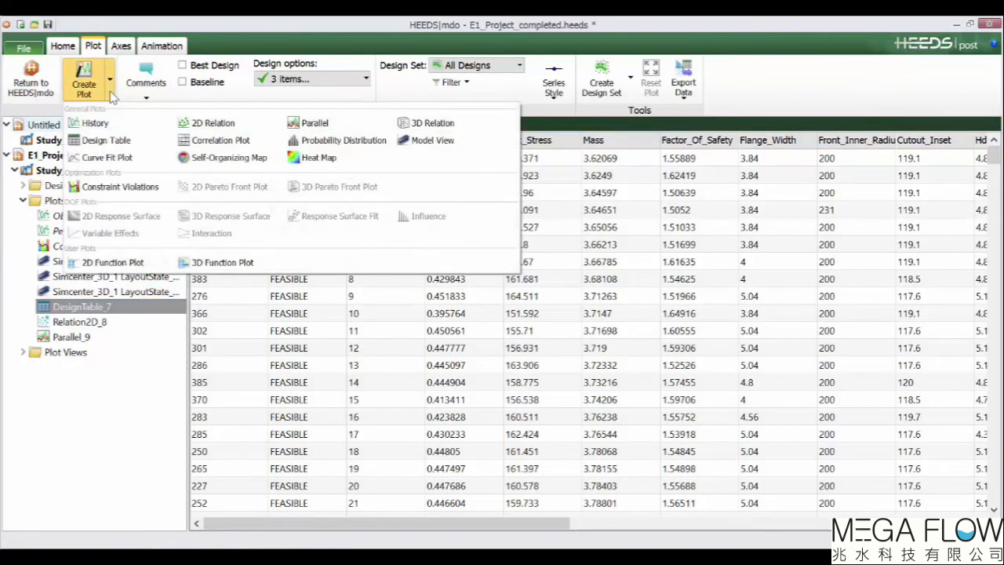
left_click(115, 324)
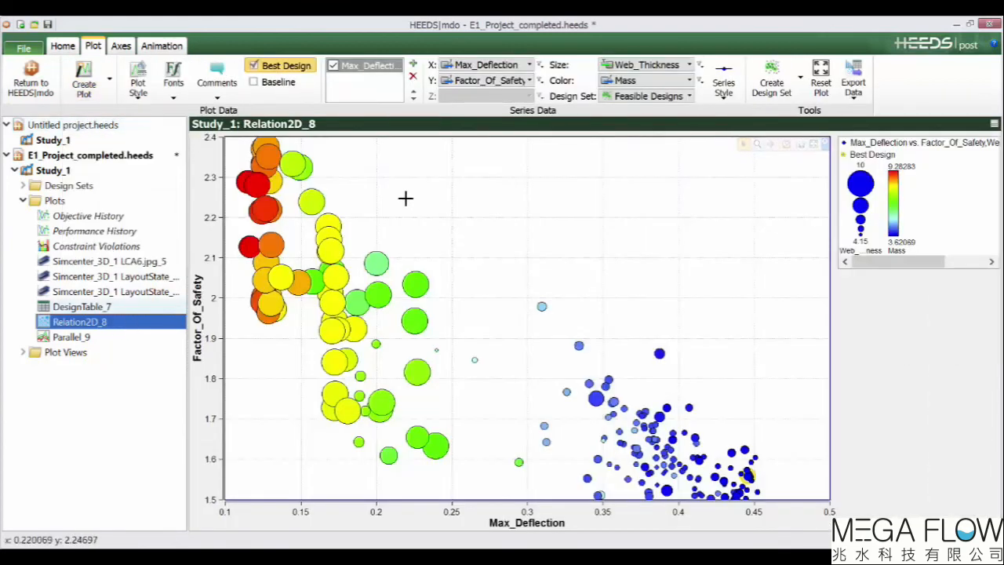
left_click(688, 97)
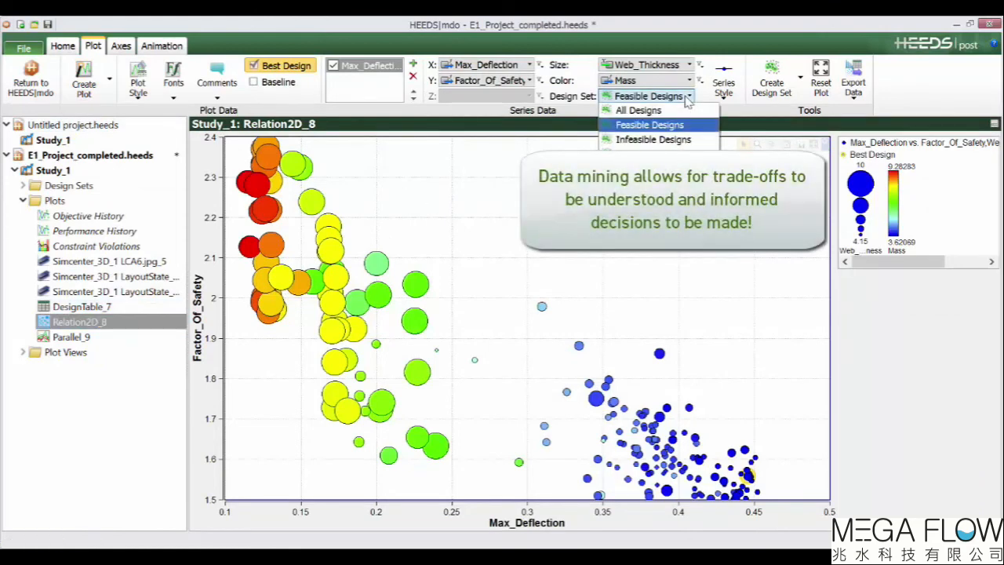
left_click(687, 99)
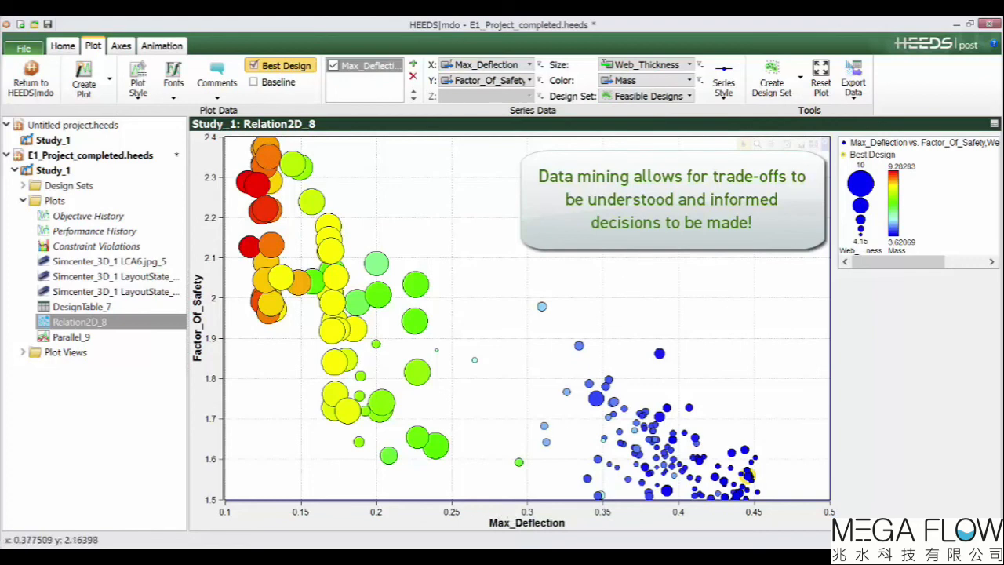
left_click(687, 65)
left_click(687, 66)
left_click(688, 80)
left_click(686, 80)
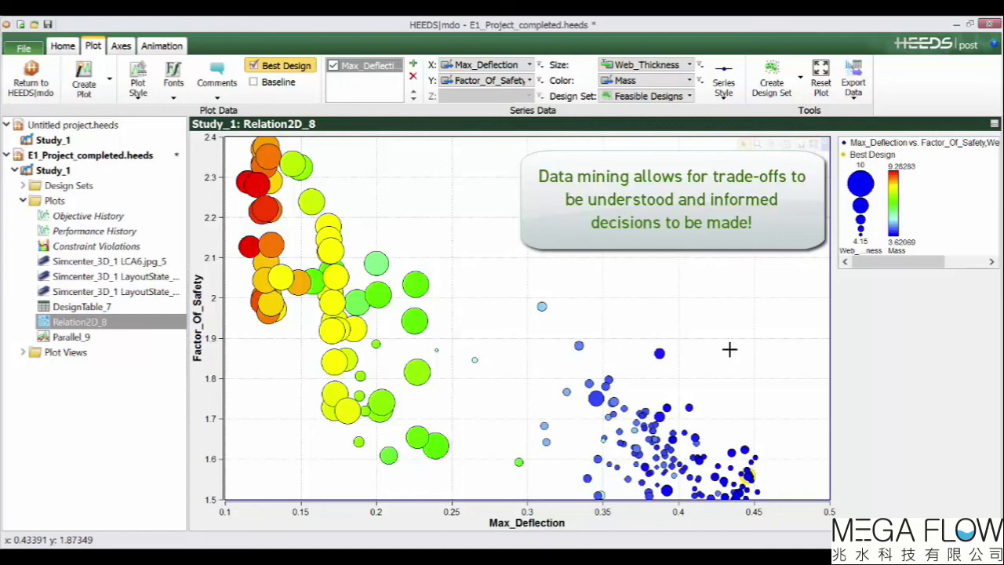
left_click(681, 97)
left_click(641, 213)
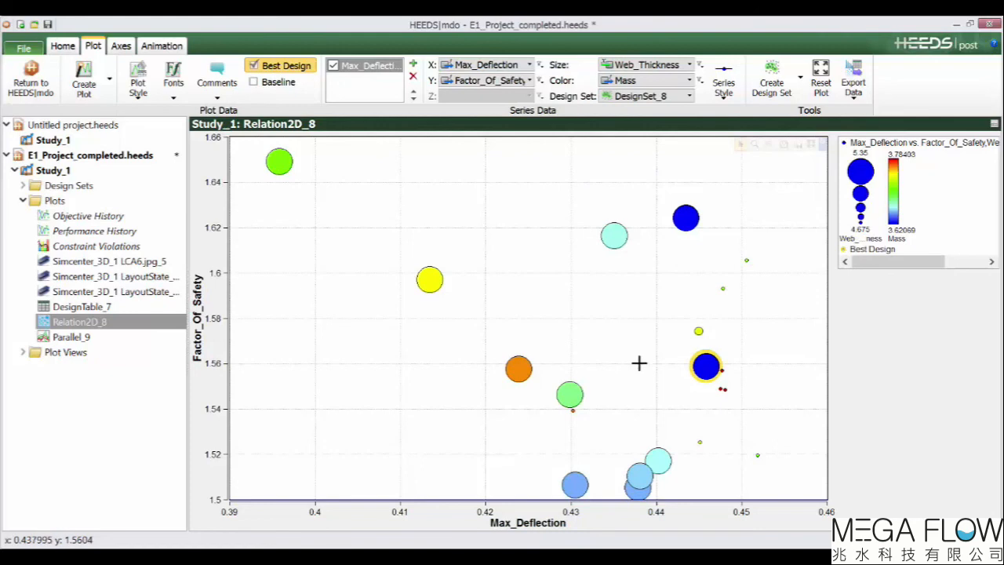
Open View_1 under Plot Views to see the parallel, relation and layout image plots together.
mouse_move(706, 367)
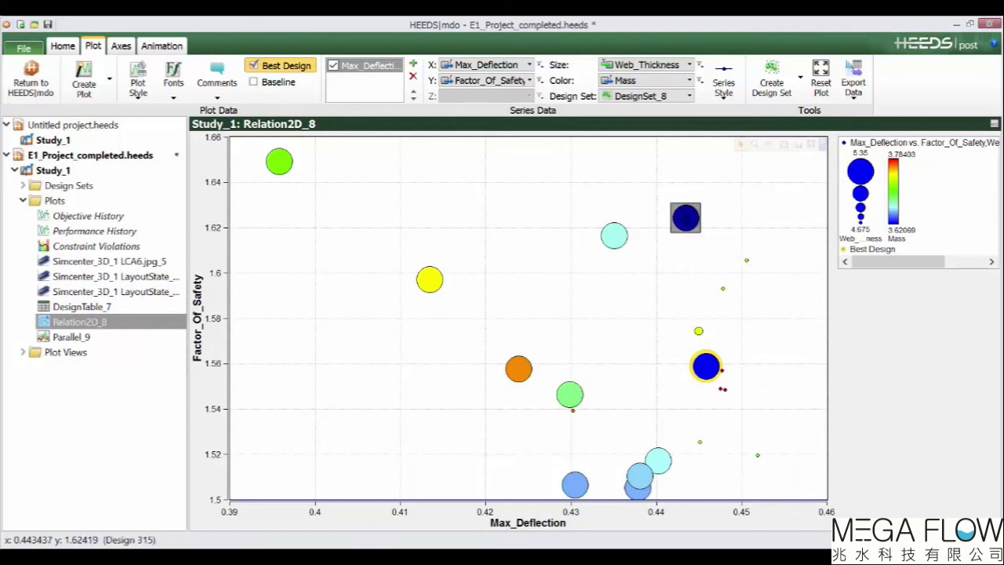
mouse_move(686, 219)
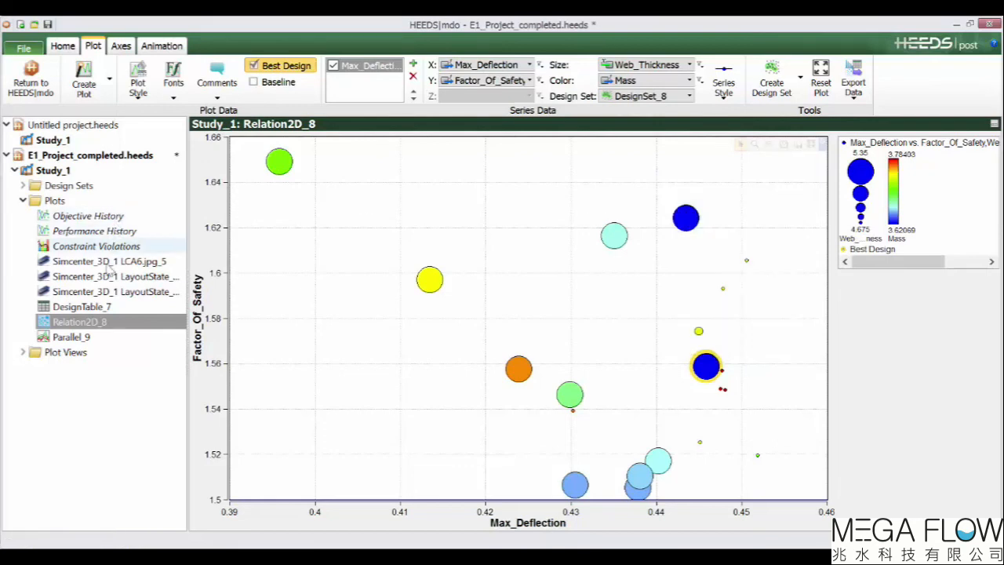
double_click(31, 357)
double_click(63, 368)
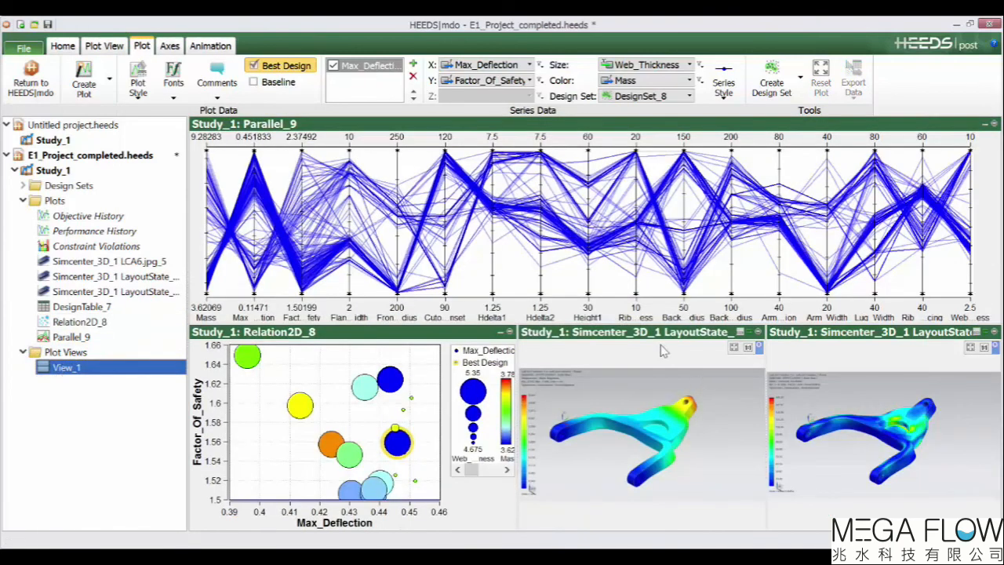
left_click(751, 339)
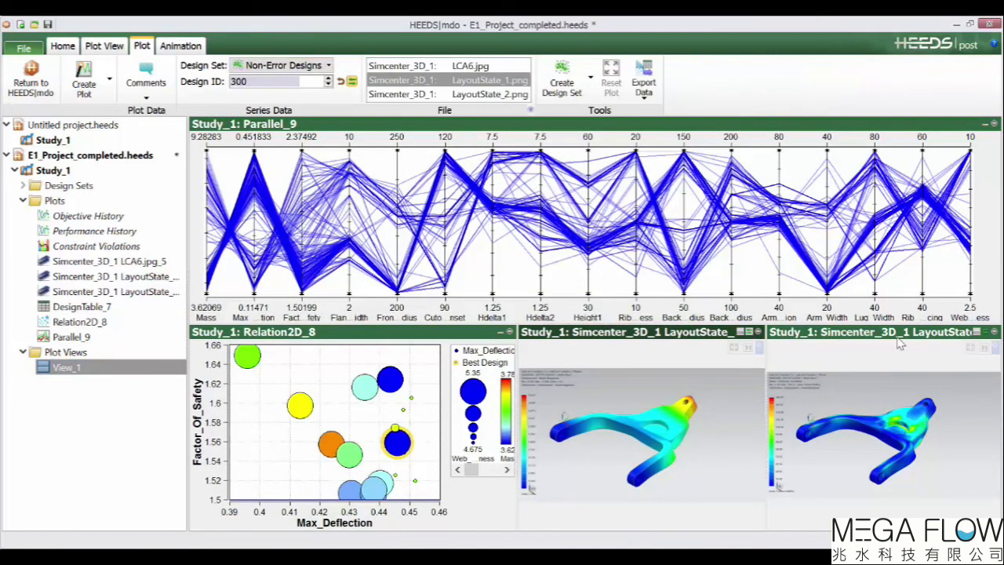
left_click(980, 336)
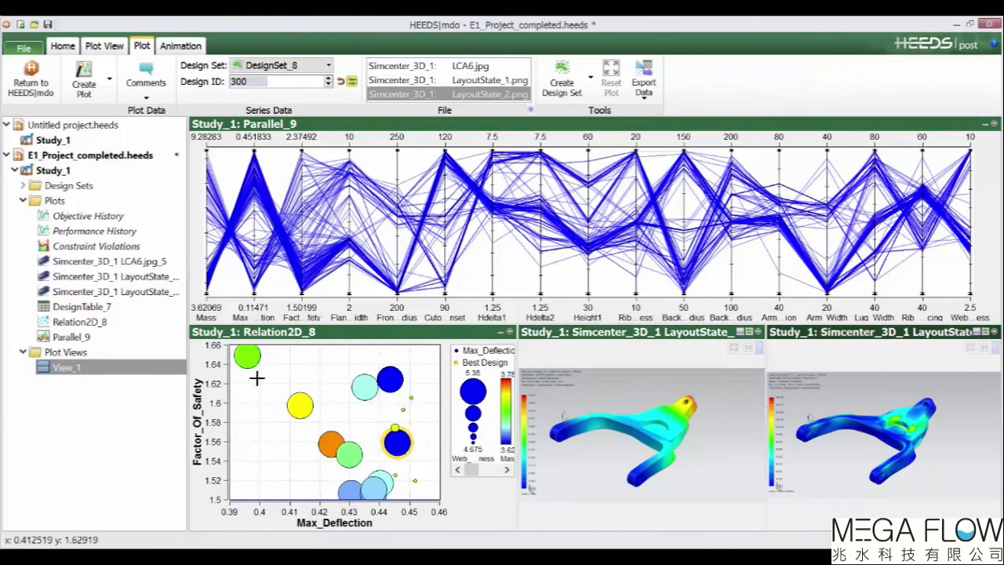
Select candidate design bubbles in the relation plot to highlight them across the linked plots.
left_click(247, 356)
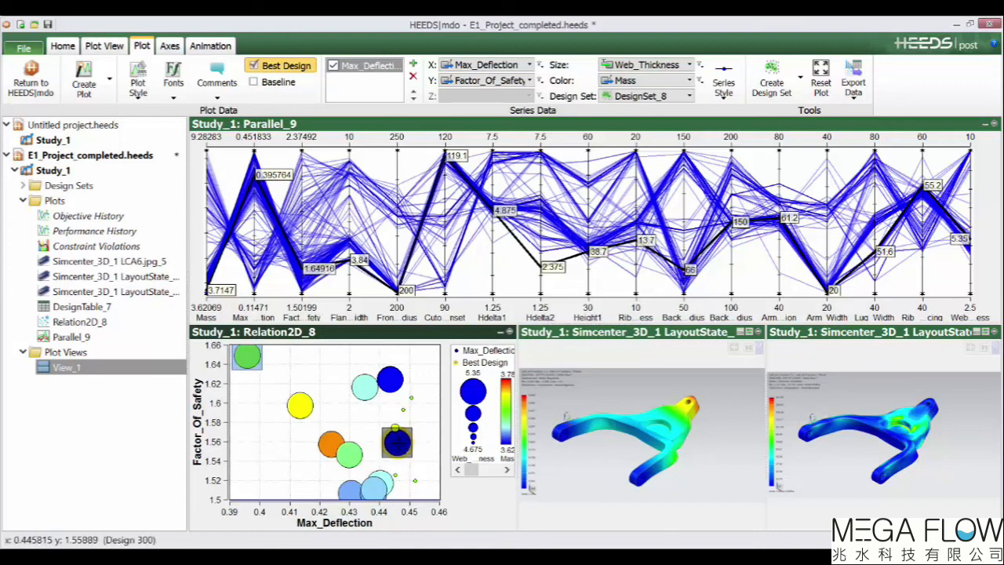
left_click(397, 442)
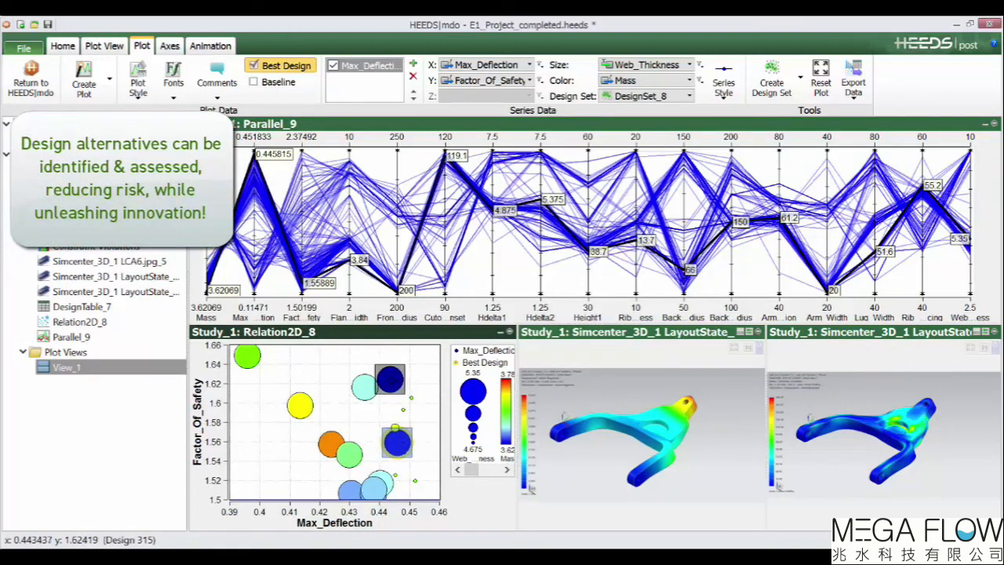
left_click(390, 380)
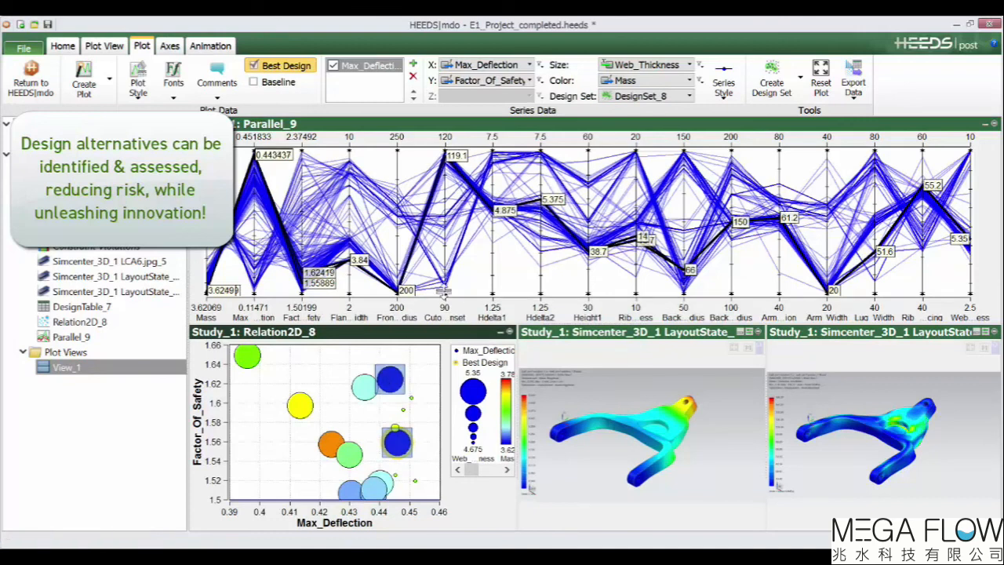